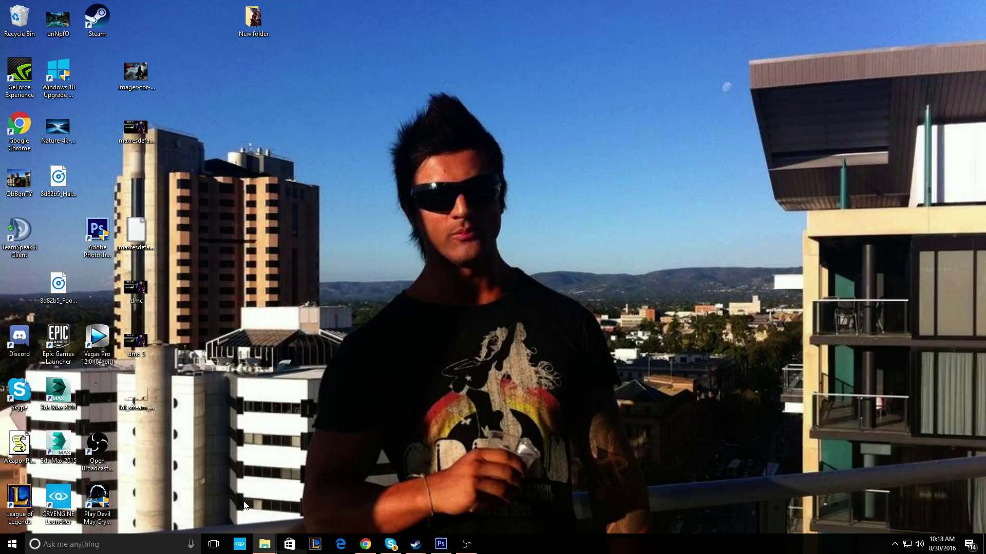
Launch CRYENGINE Sandbox and dismiss the Autodesk Application Manager notice.
click(239, 544)
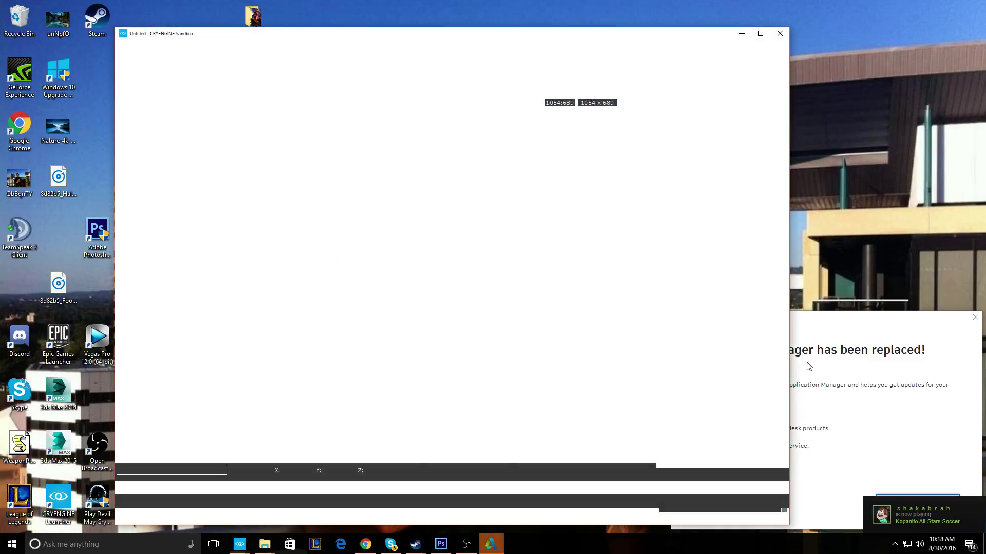
click(977, 319)
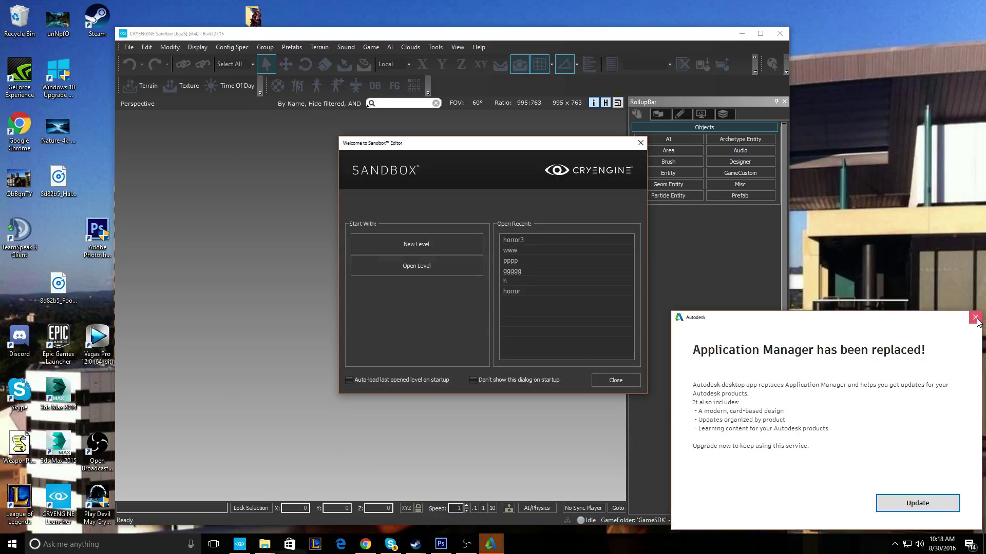
click(976, 319)
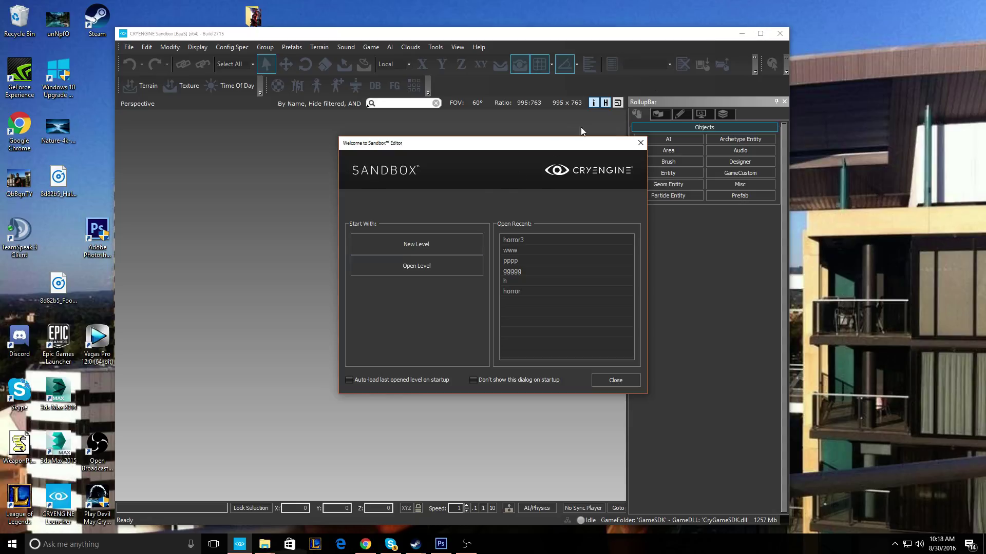
Create a new level named tutorial with terrain enabled and a 1024x1024 heightmap resolution at 2 meters per unit.
click(399, 248)
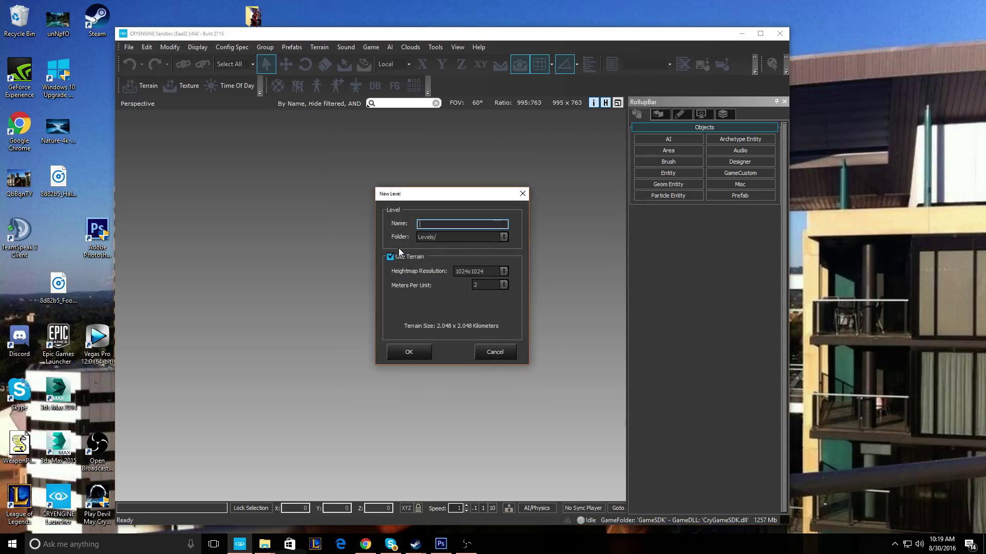
text(tutor)
text(tutori)
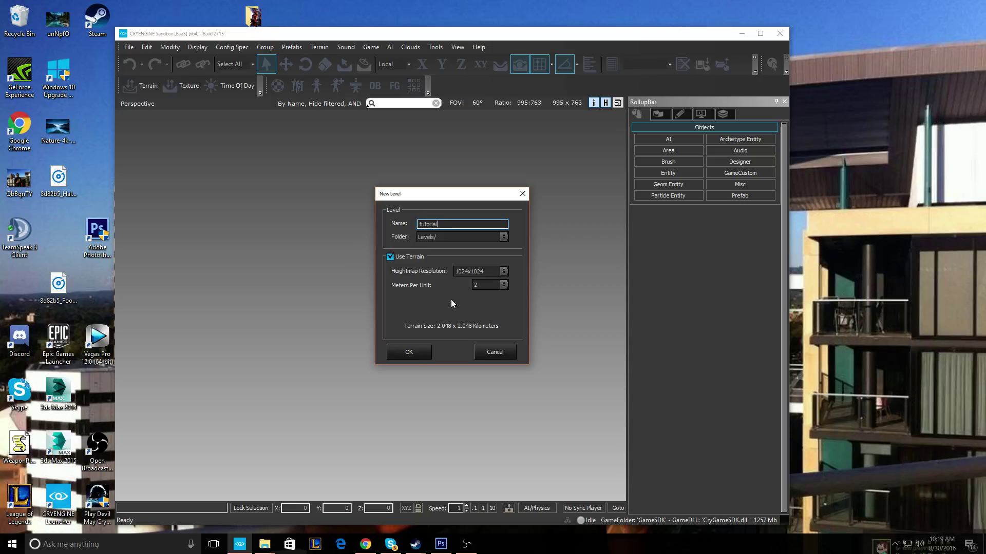
click(501, 274)
click(501, 272)
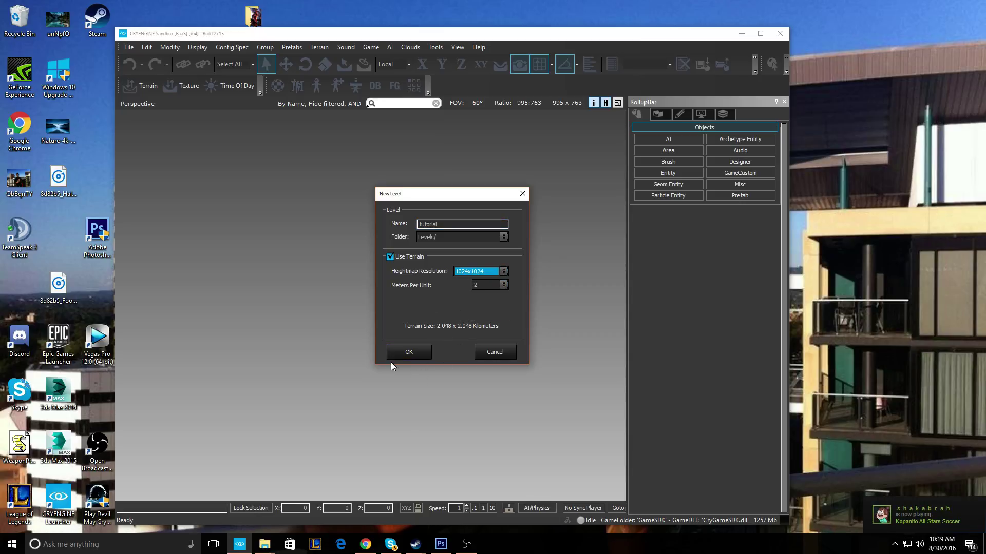
click(404, 353)
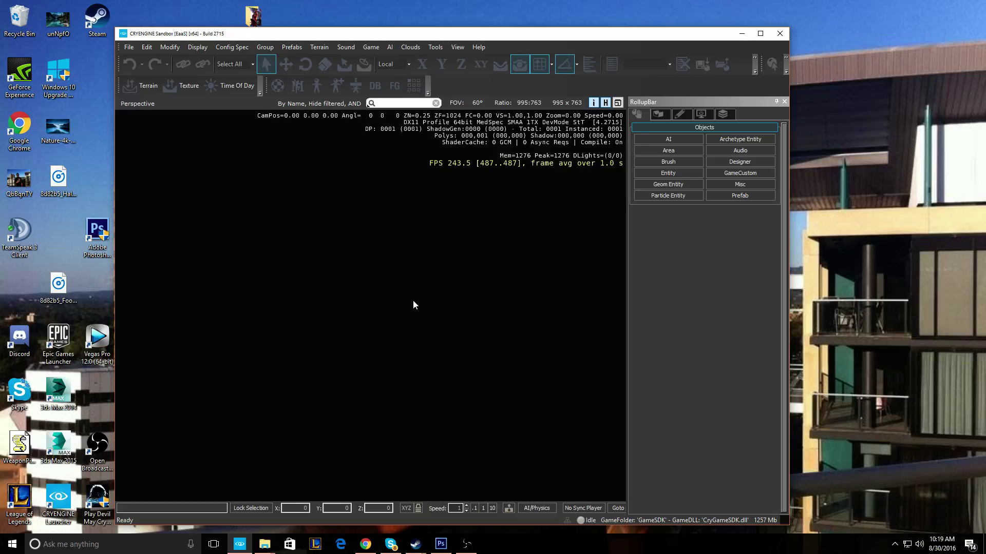
Maximize the editor and generate the terrain texture at 1024 x 1024 with High Quality enabled.
click(760, 34)
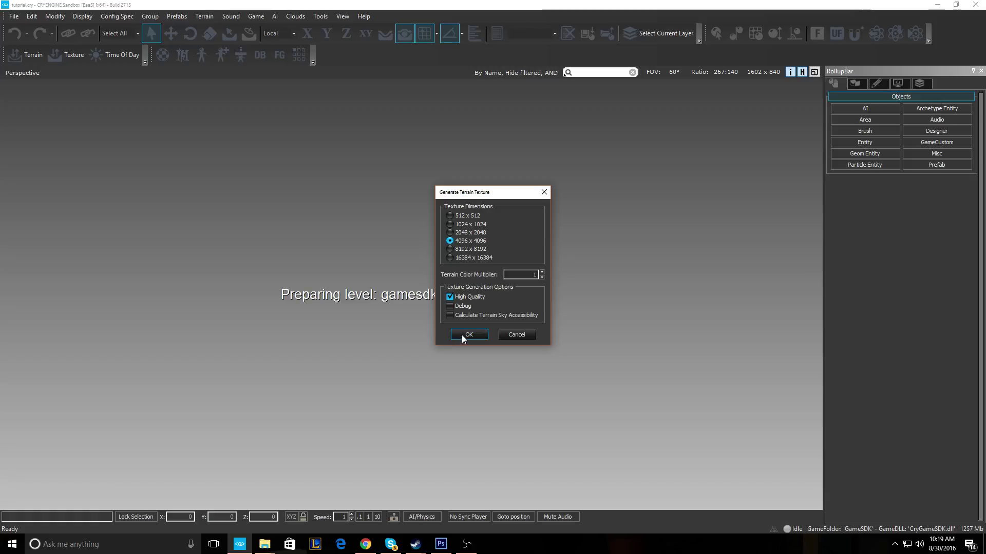
click(449, 224)
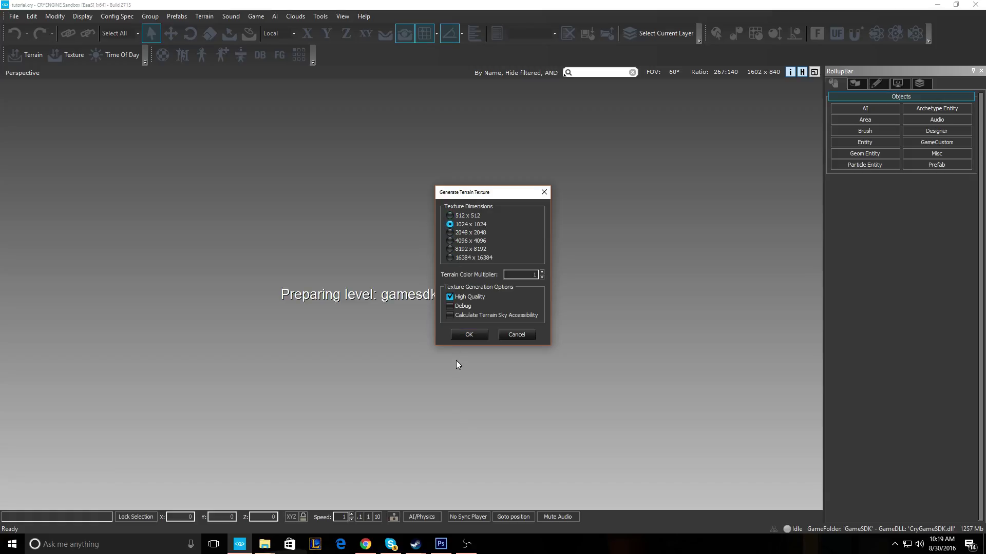
click(469, 335)
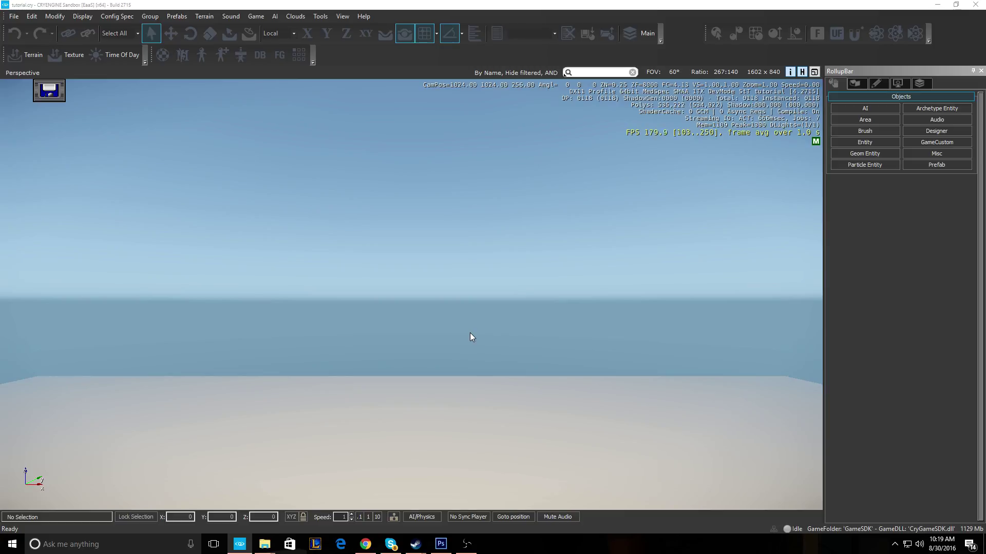
Fly the camera down over the new level and examine the flat terrain from several directions.
right_drag(429, 322, 396, 289)
key(w)
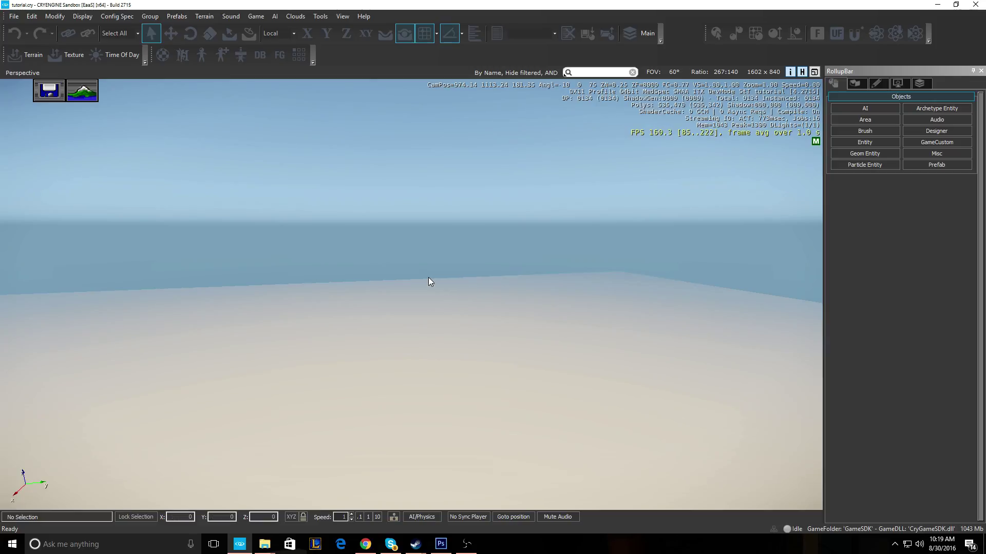
key(w)
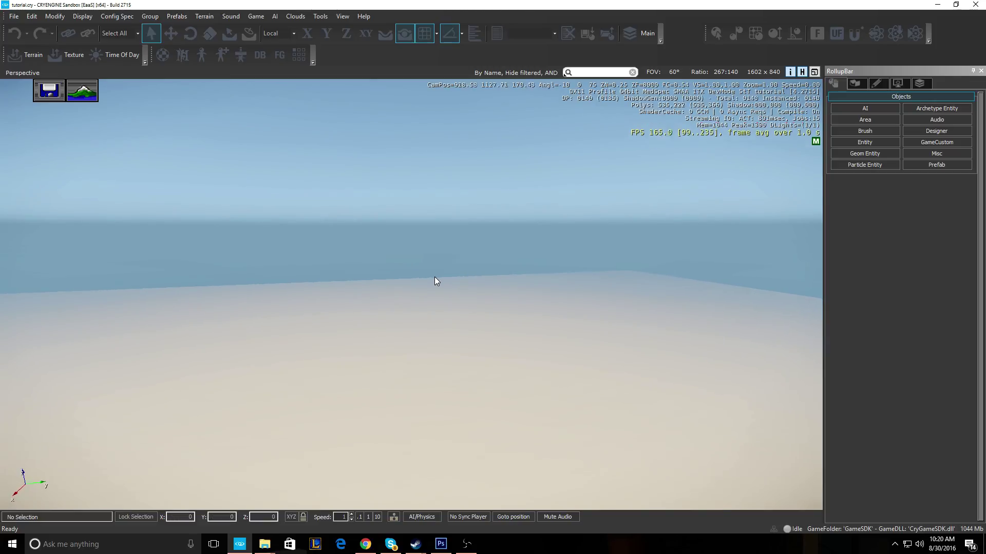
key(s)
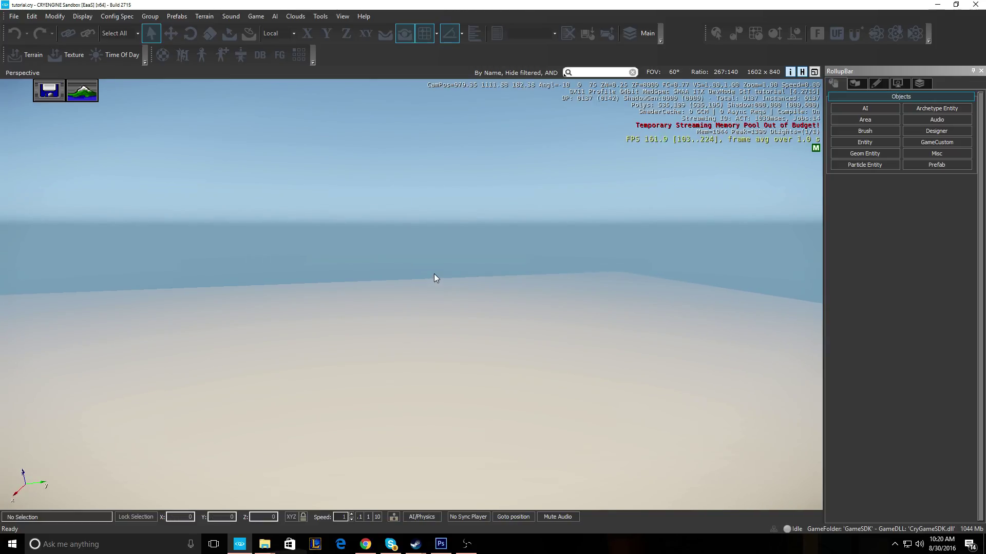
key(d)
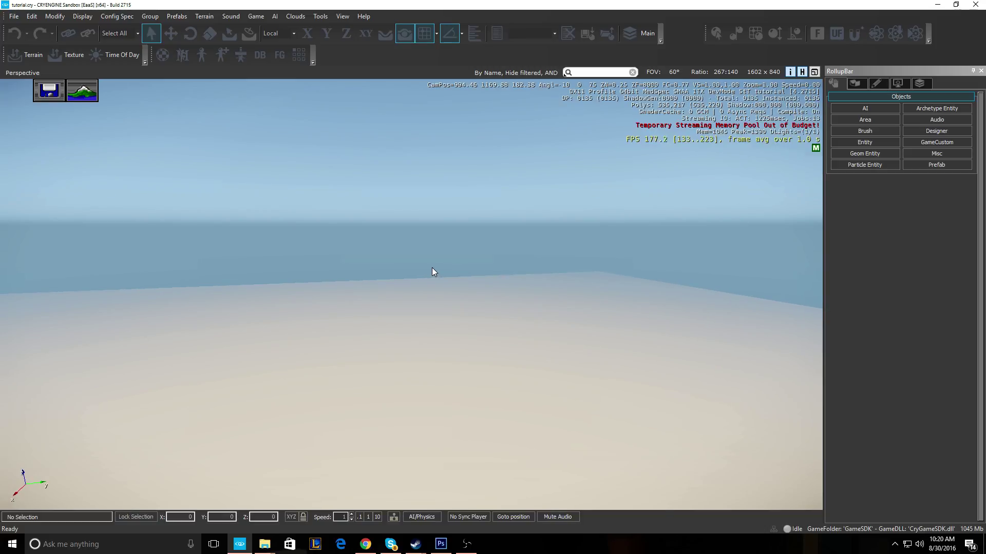
key(w)
key(a)
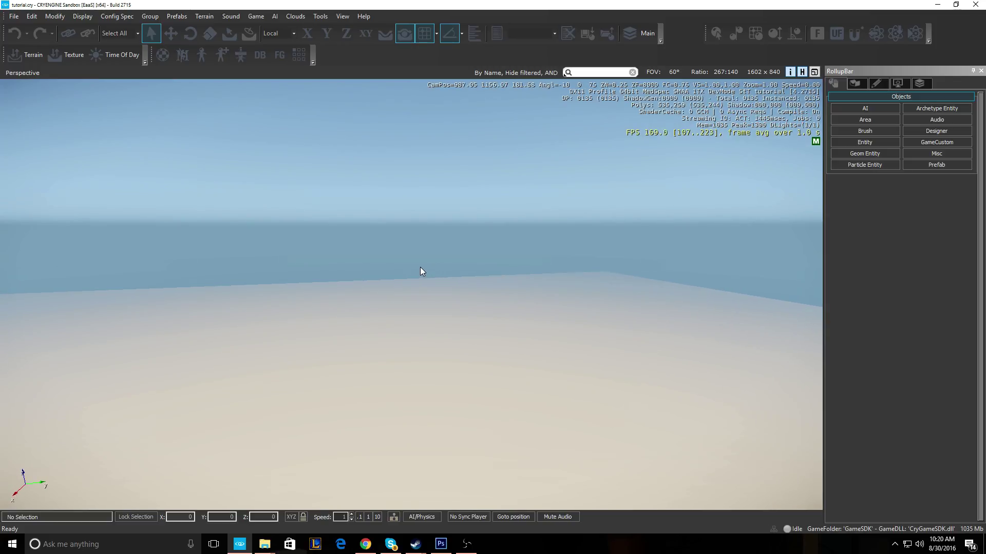
right_drag(537, 247, 427, 277)
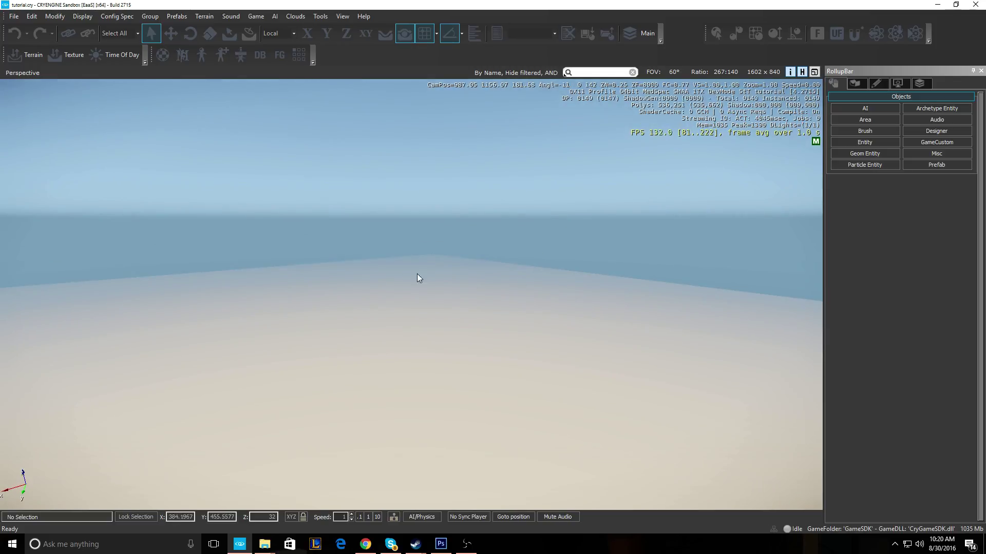
right_drag(389, 238, 417, 260)
key(w)
key(w)
key(w)
key(w)
key(s)
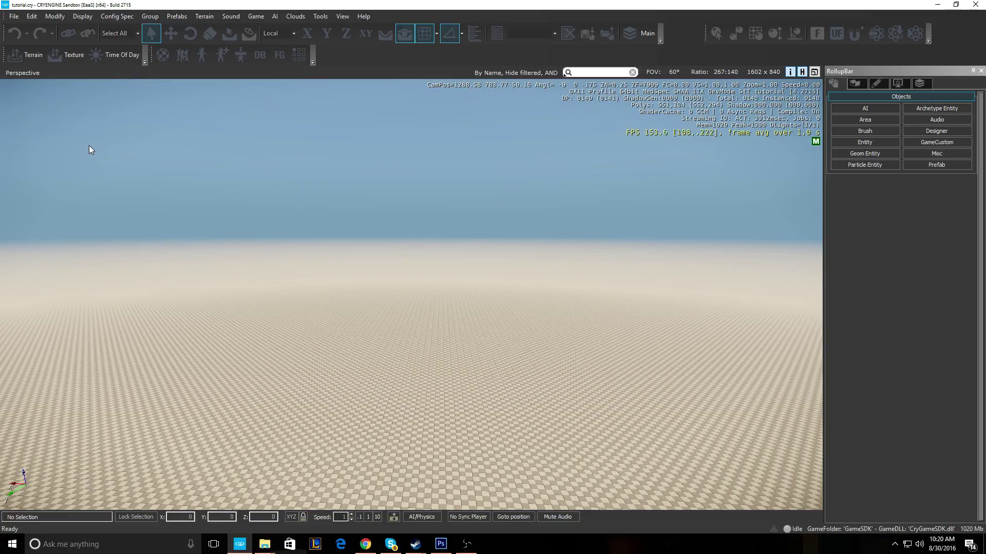
right_drag(545, 137, 703, 55)
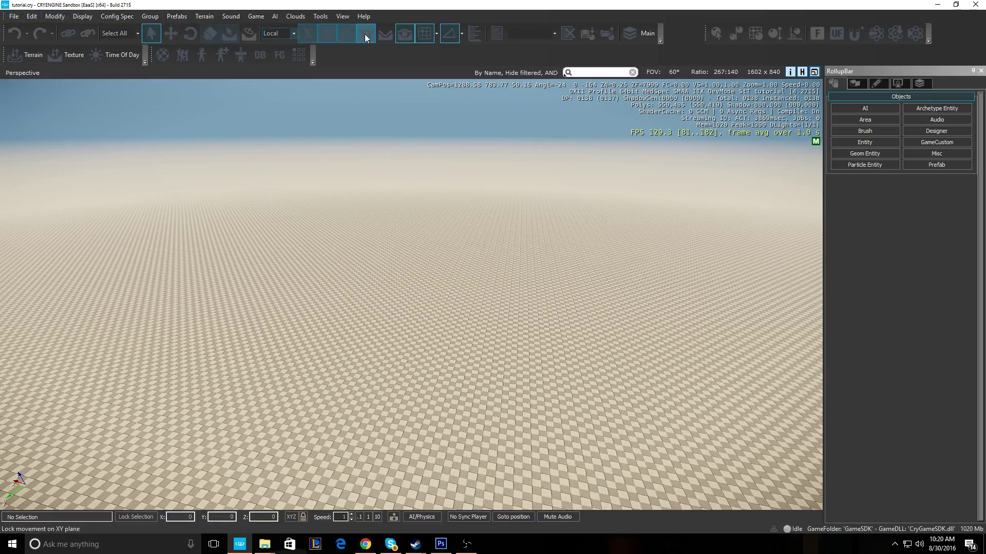
click(403, 35)
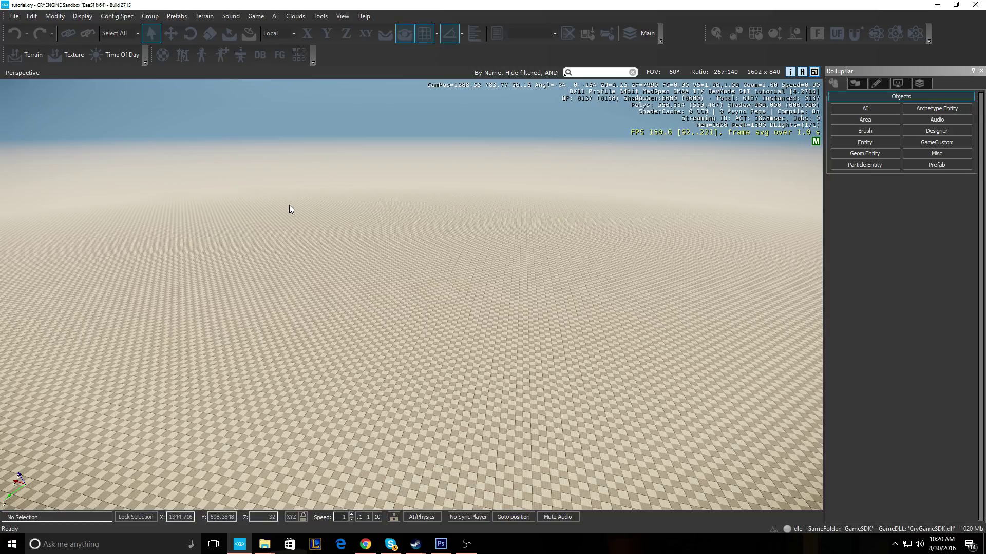
right_drag(278, 204, 352, 182)
key(w)
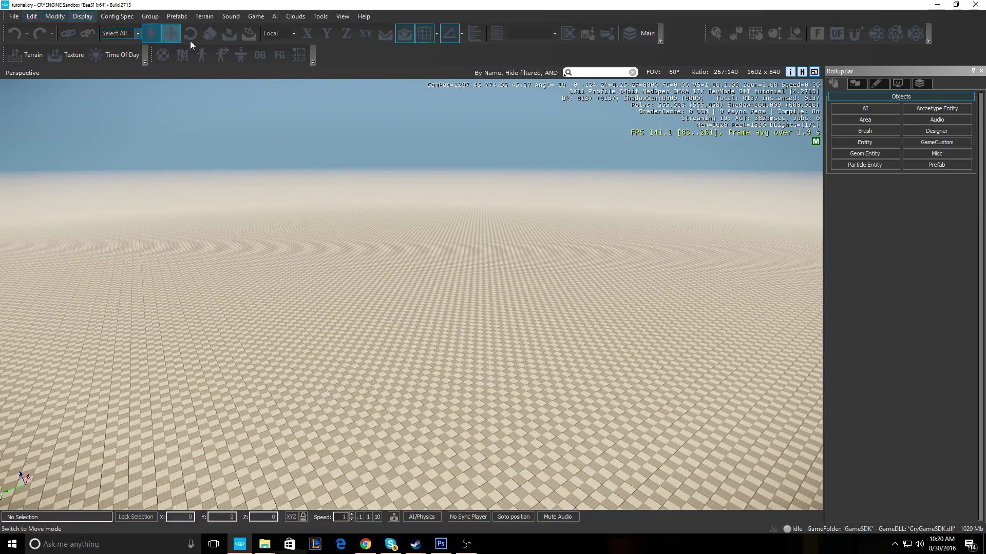
mouse_move(177, 254)
right_down()
mouse_move(62, 259)
mouse_move(151, 278)
mouse_move(156, 238)
mouse_move(176, 257)
right_up()
key(w)
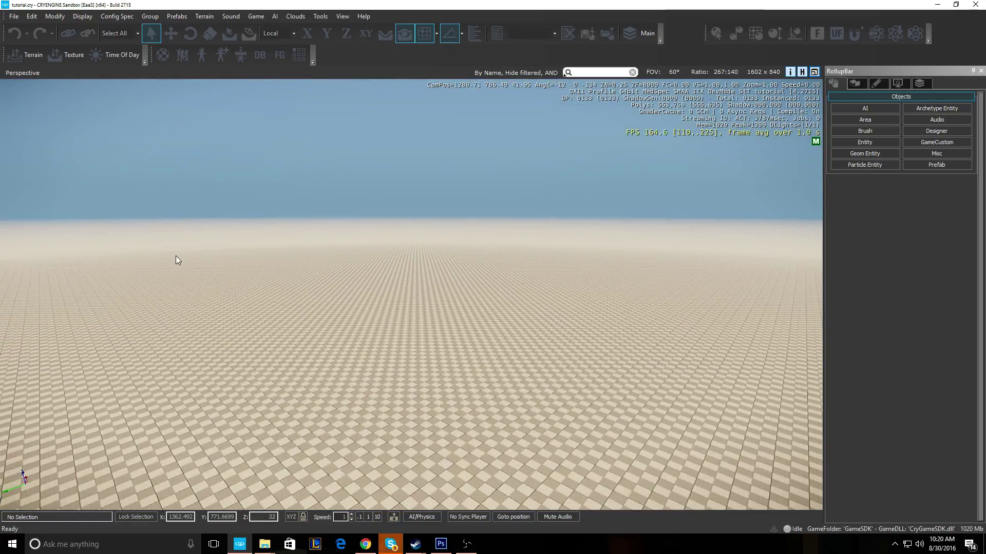
Examine the terrain tools, including the Layer Painter brush, Modify Terrain and Environment settings.
click(851, 84)
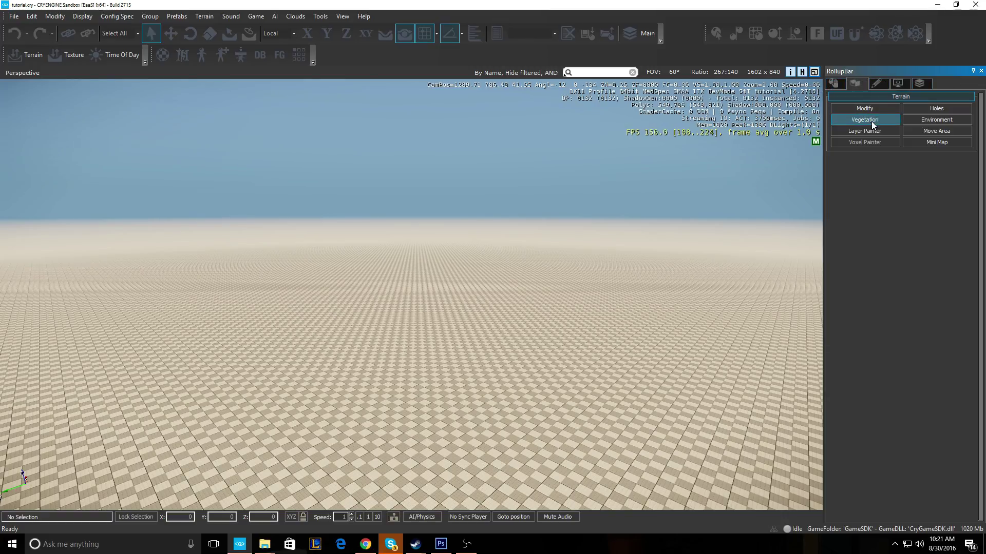
click(869, 134)
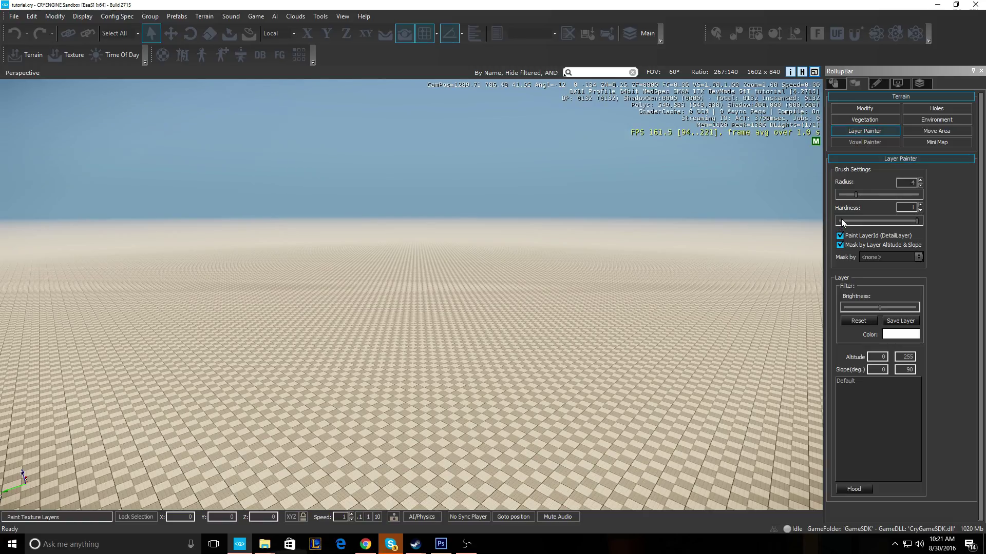
click(884, 84)
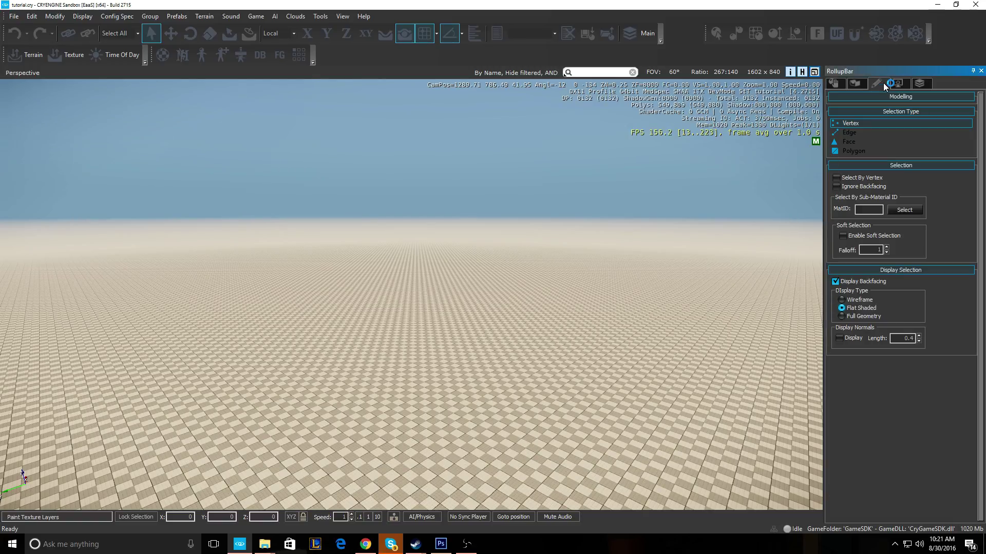
click(832, 85)
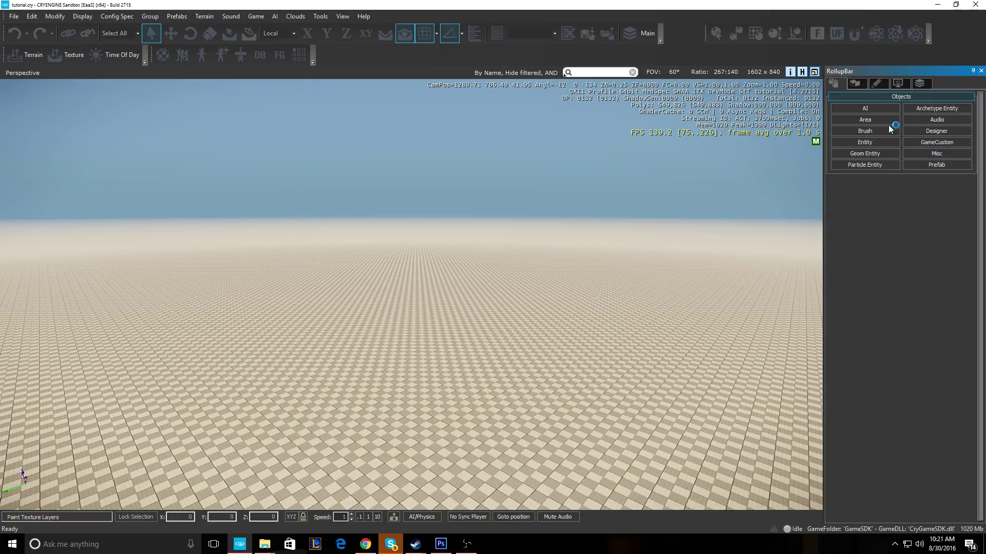
click(874, 83)
click(876, 84)
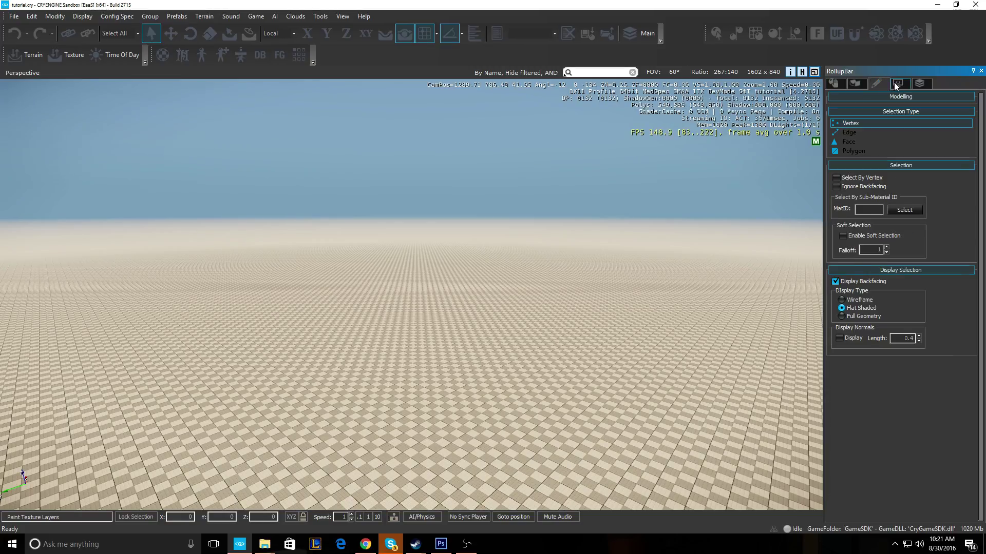
click(855, 83)
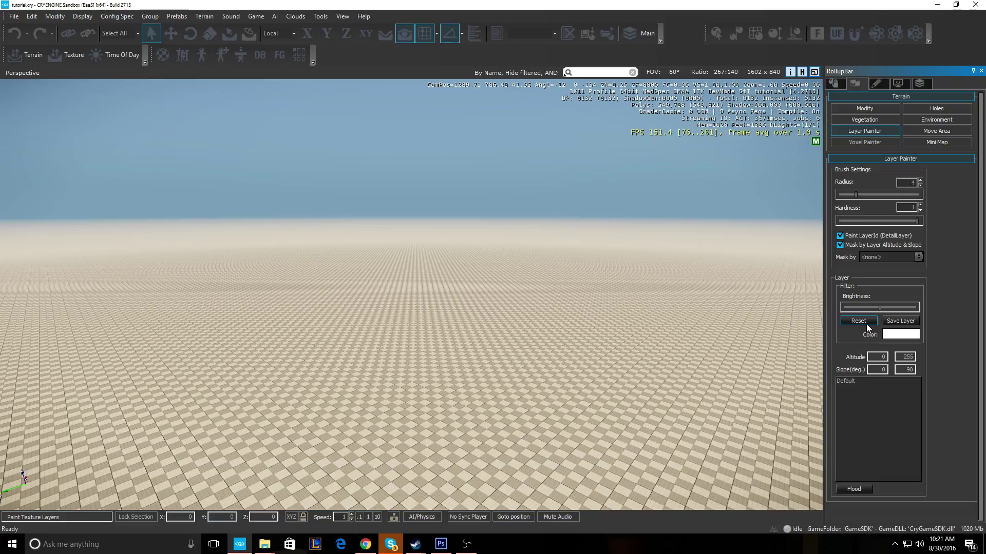
right_click(867, 402)
click(850, 415)
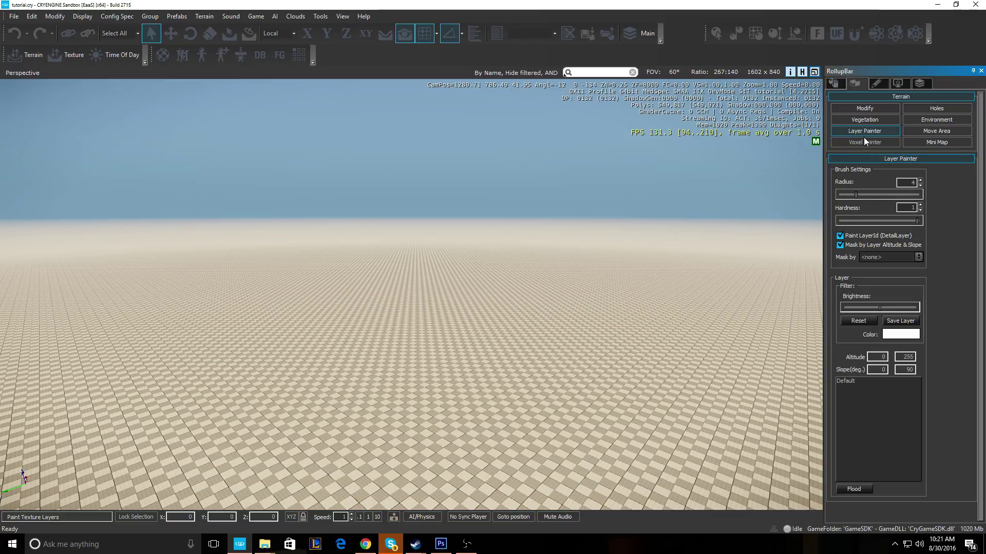
click(864, 109)
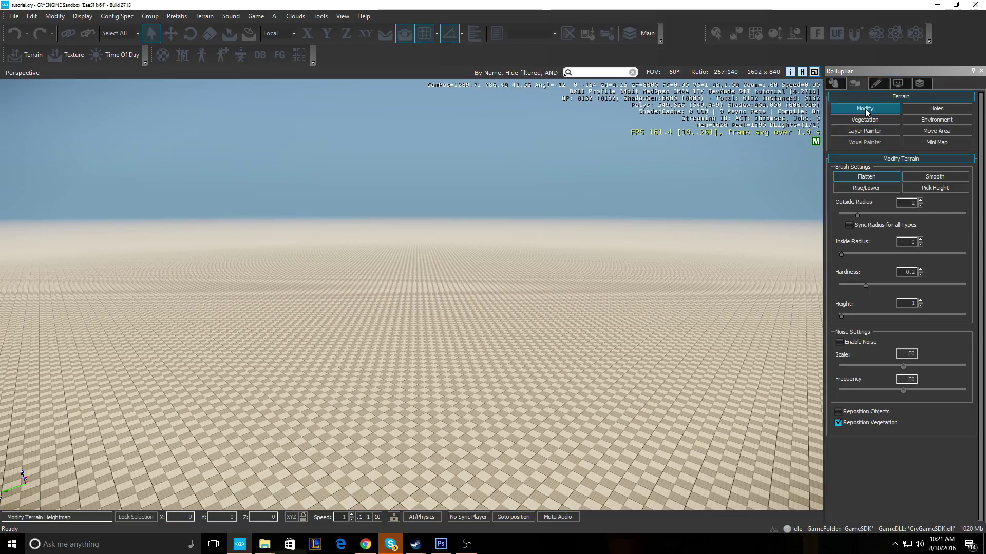
click(947, 119)
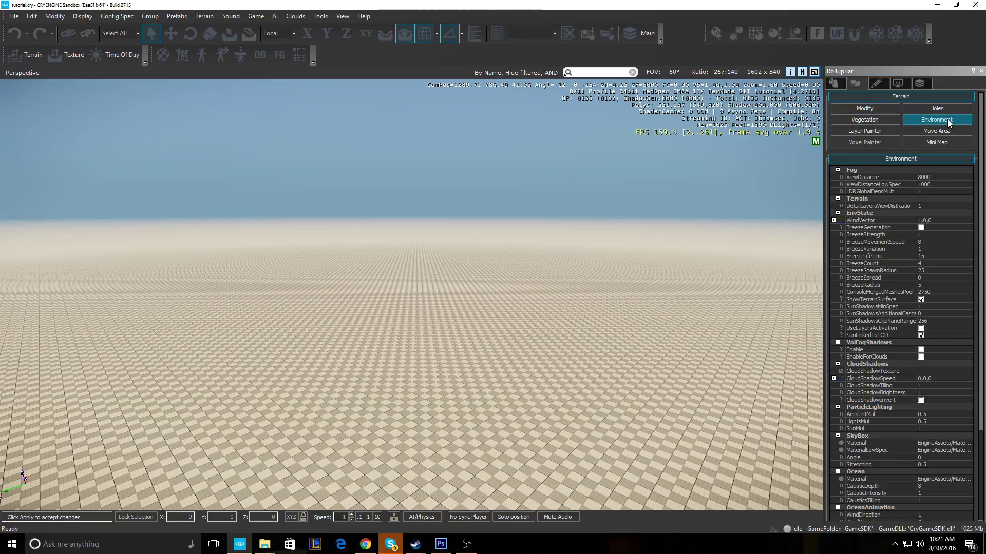
Examine the modelling options, the Brush and Misc object categories, and the display and render settings.
click(871, 85)
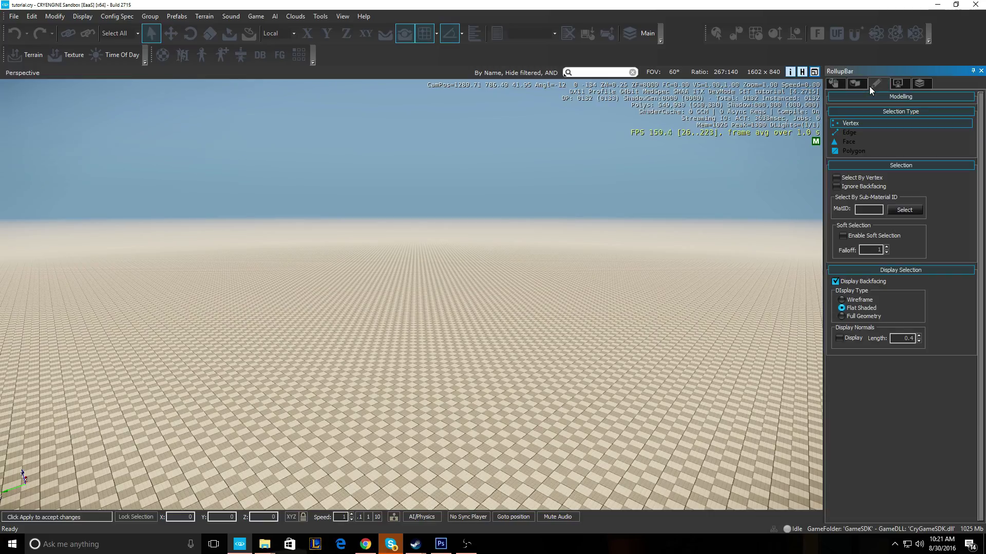
click(830, 85)
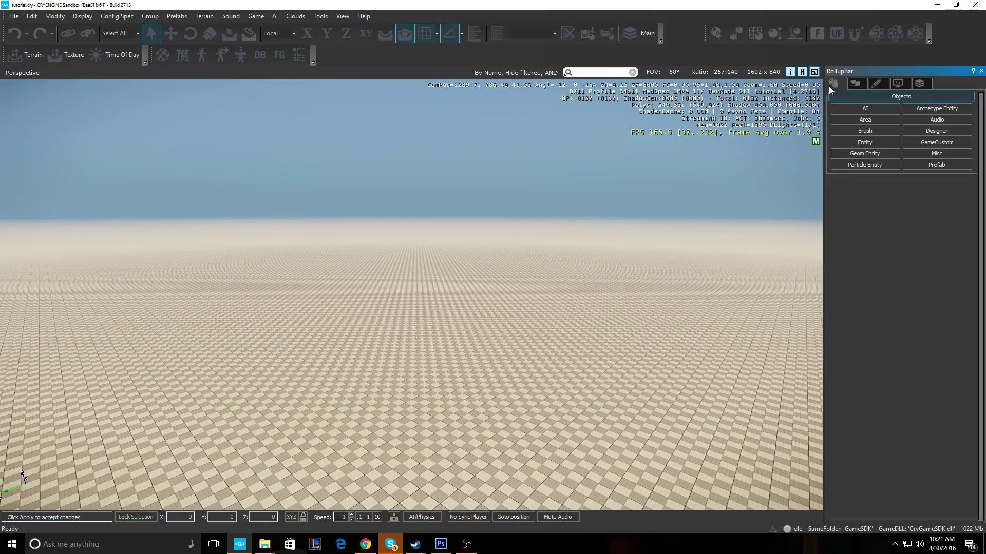
click(876, 128)
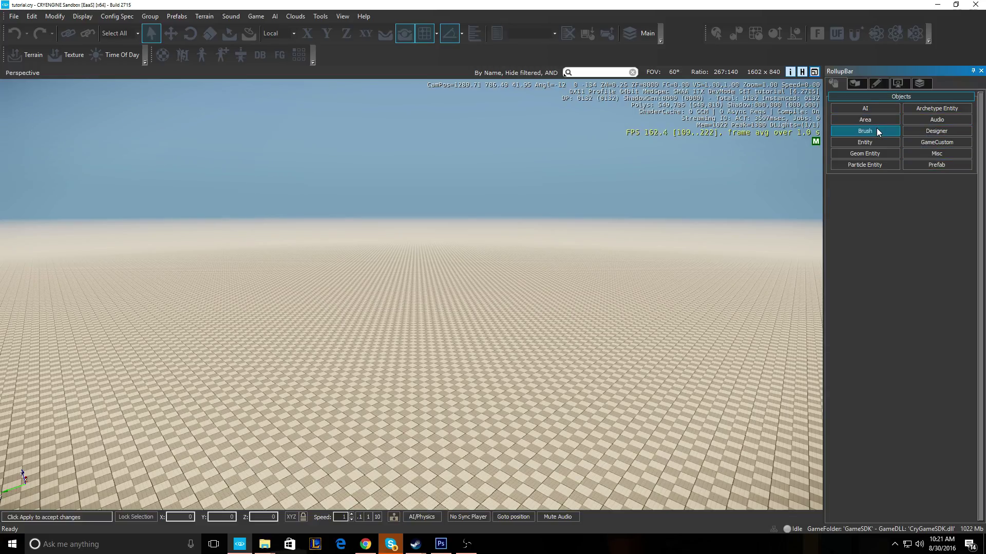
click(938, 153)
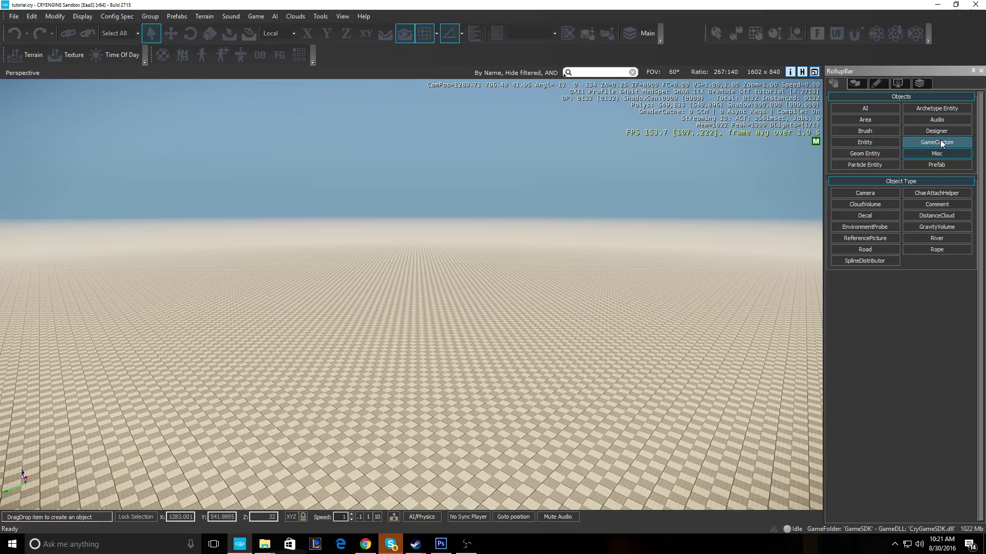
click(922, 82)
click(901, 82)
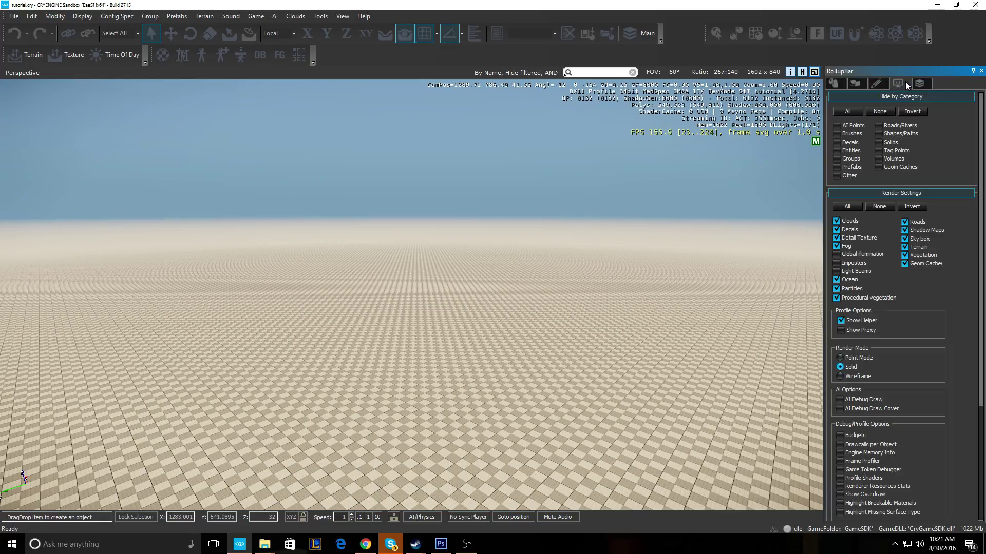
Open the terrain texture layers from the Layer Painter's Default layer and add a new layer.
click(869, 85)
click(862, 84)
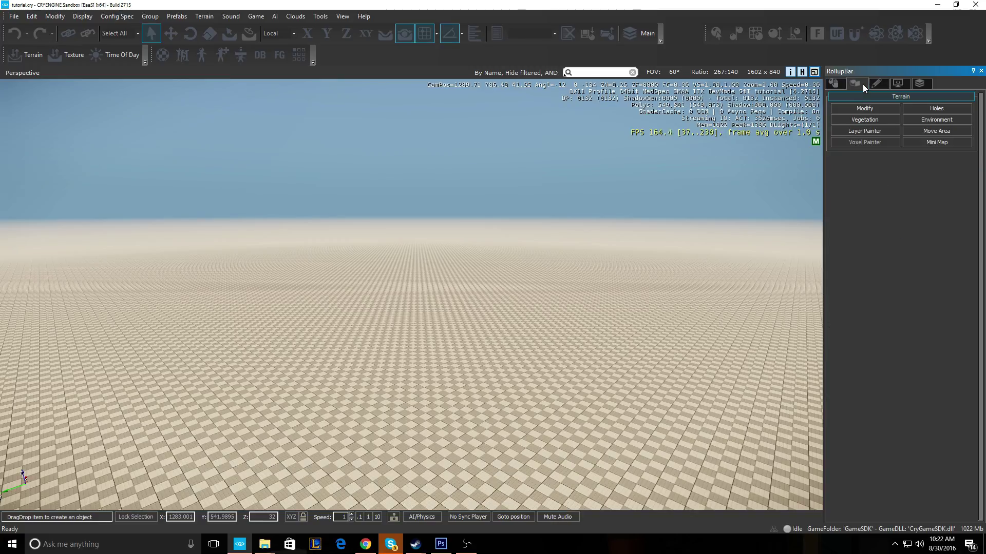
click(871, 133)
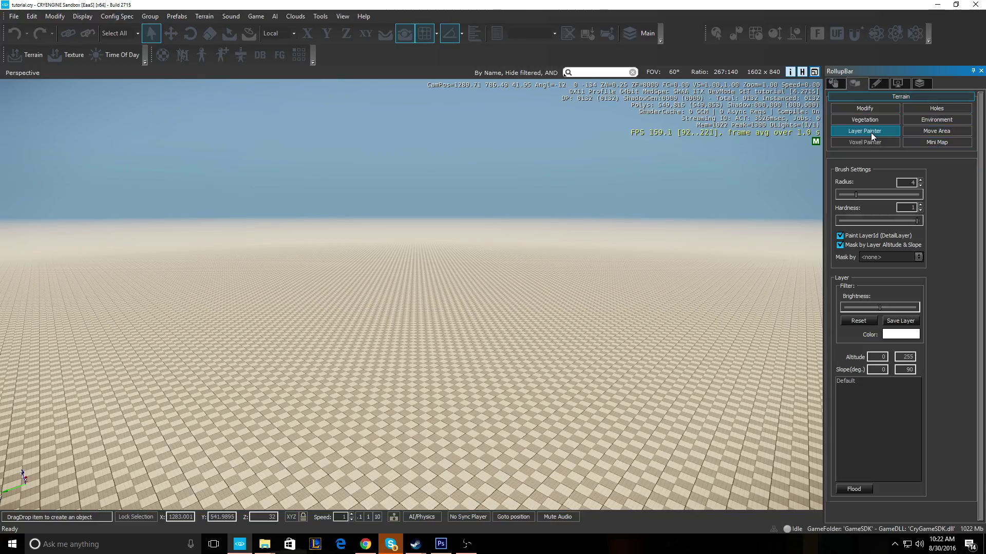
double_click(848, 381)
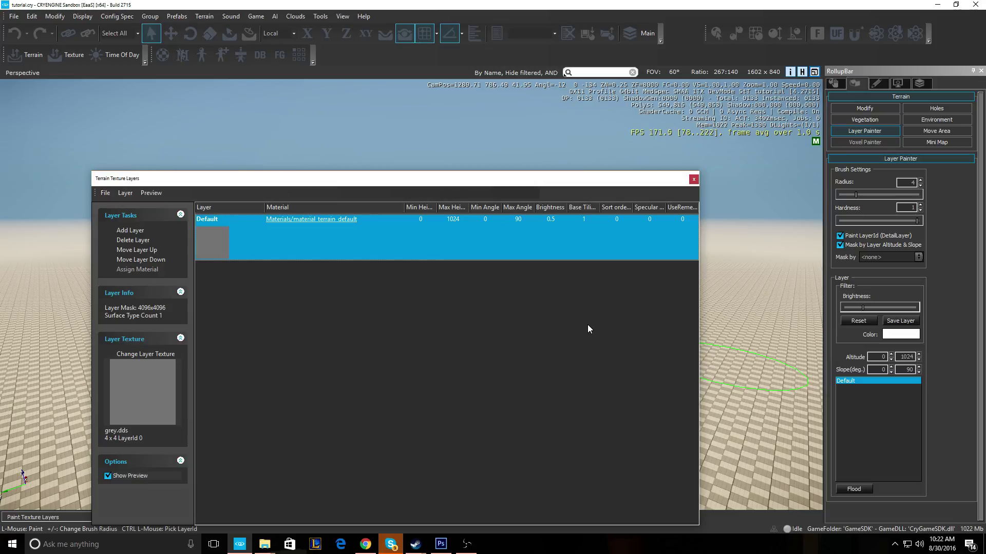
drag(371, 189, 403, 129)
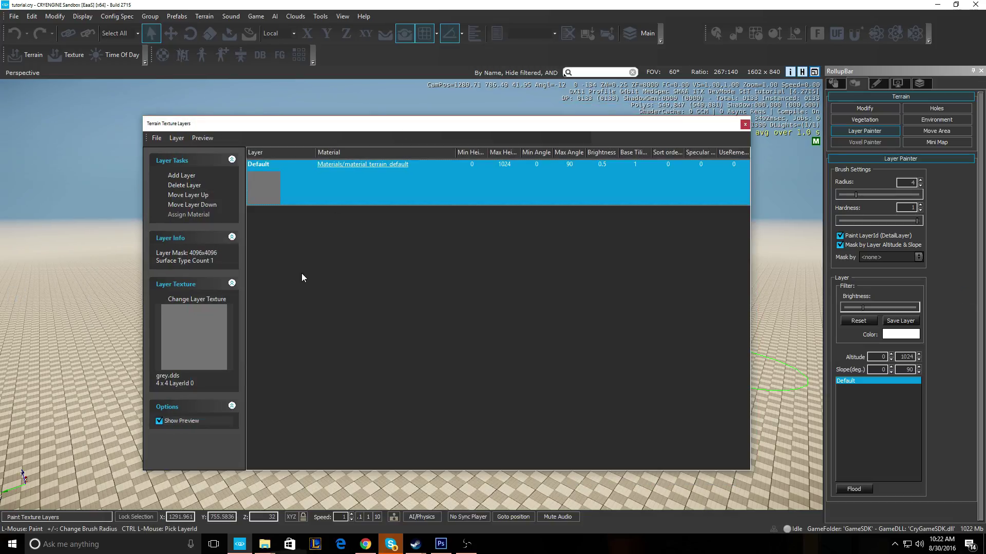
click(832, 85)
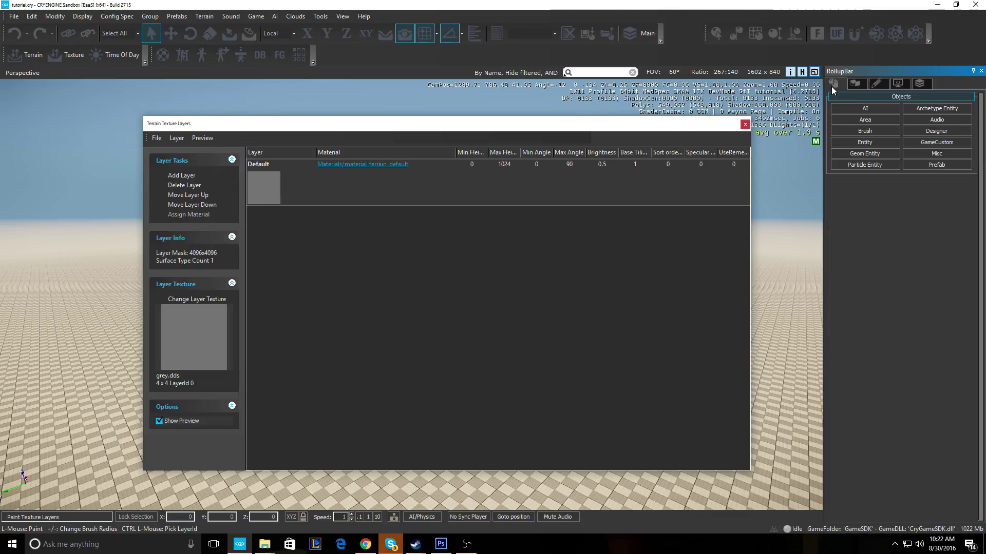
click(853, 85)
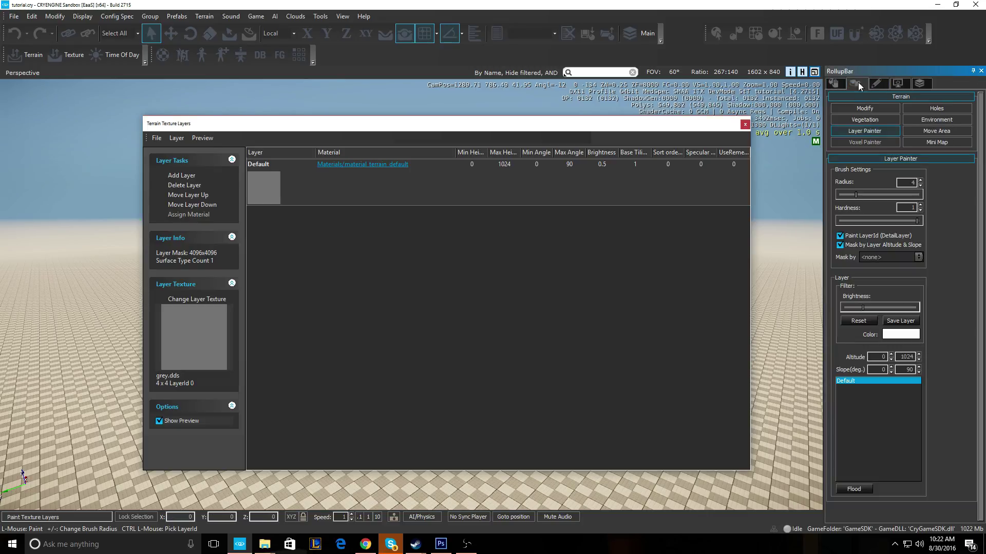
click(846, 383)
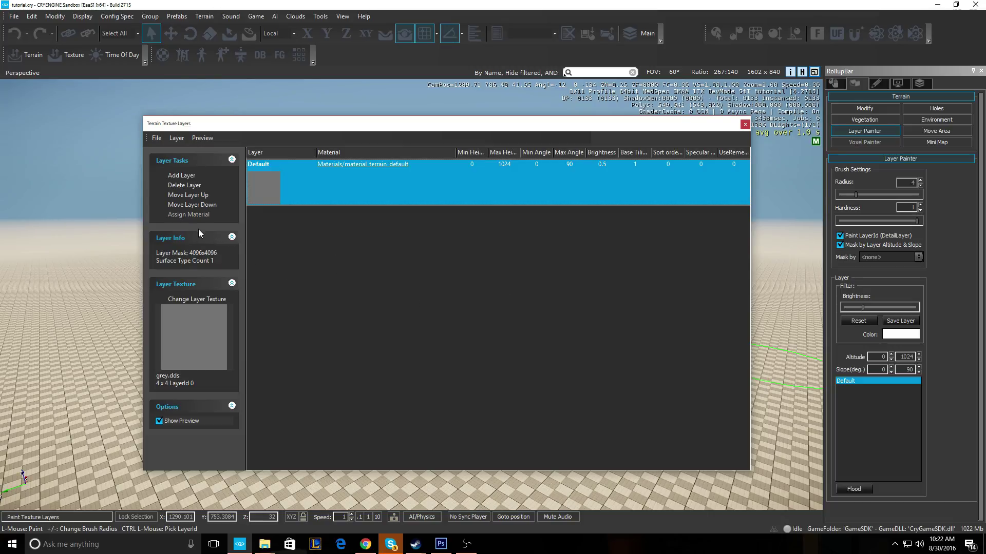
click(177, 176)
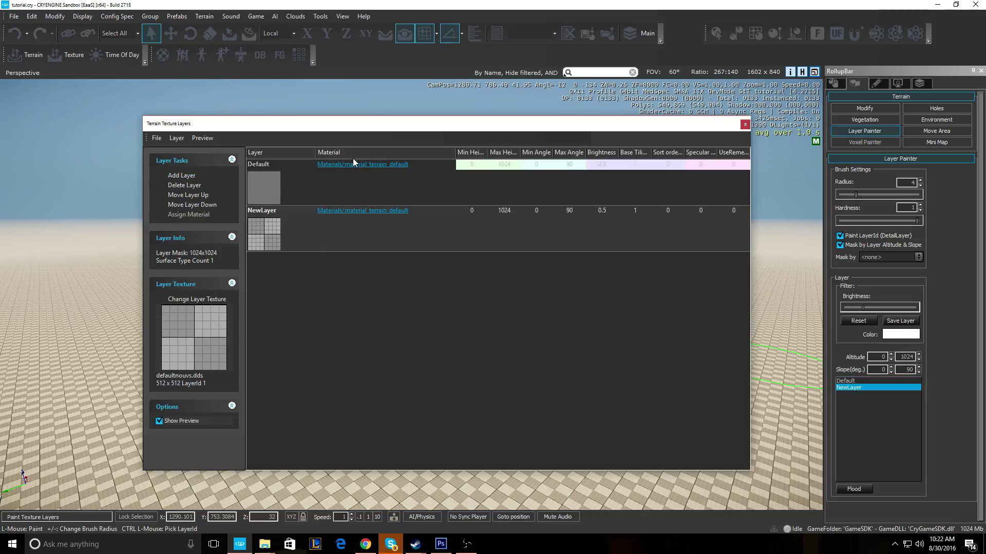
Open the new layer's material in the Material Editor and select grass_1 from the materials/terrain folder.
click(377, 210)
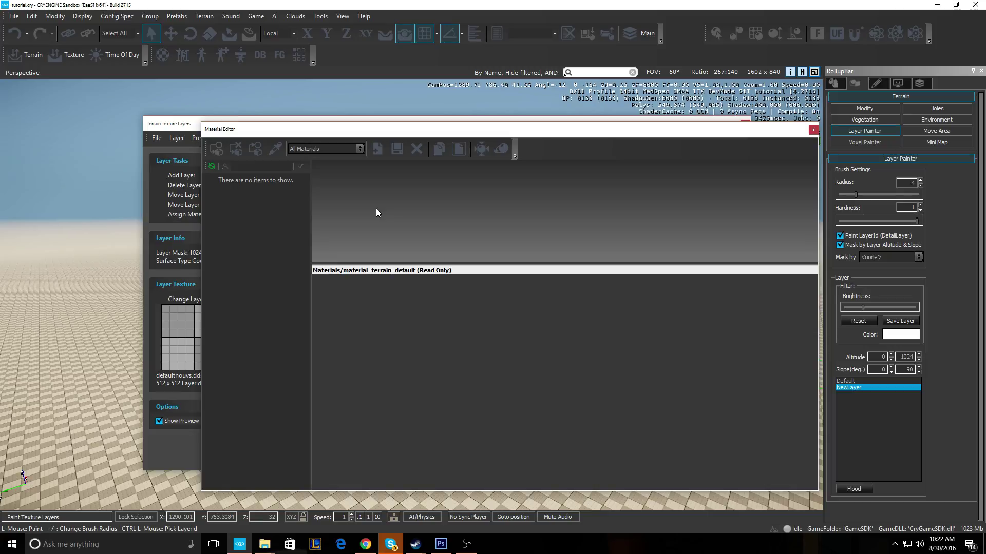
drag(255, 130, 152, 137)
drag(431, 106, 473, 108)
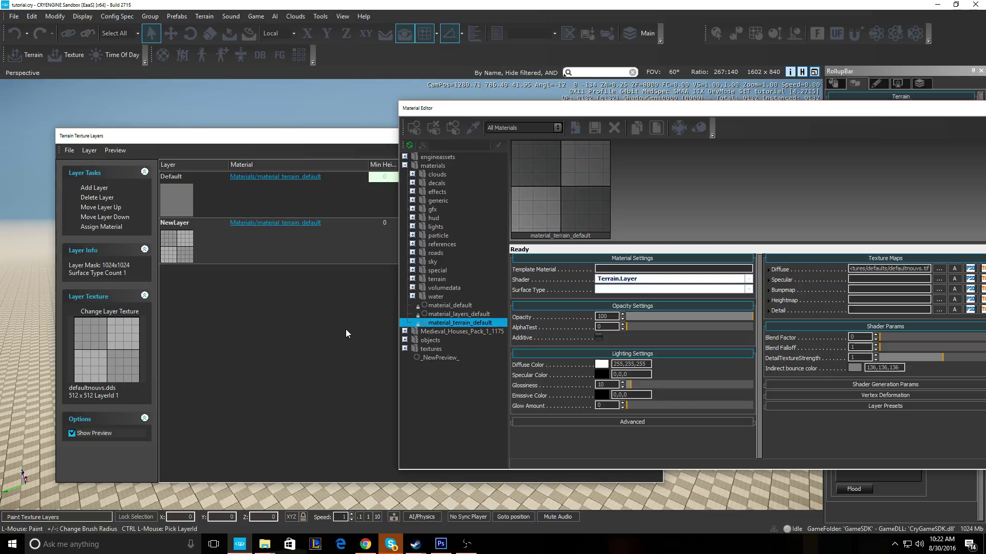
click(412, 279)
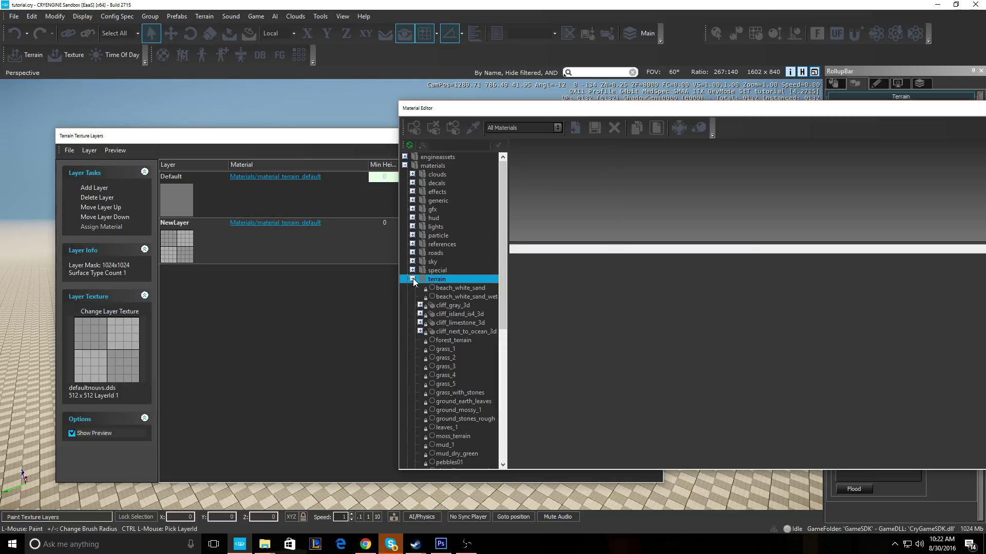
drag(502, 227, 507, 292)
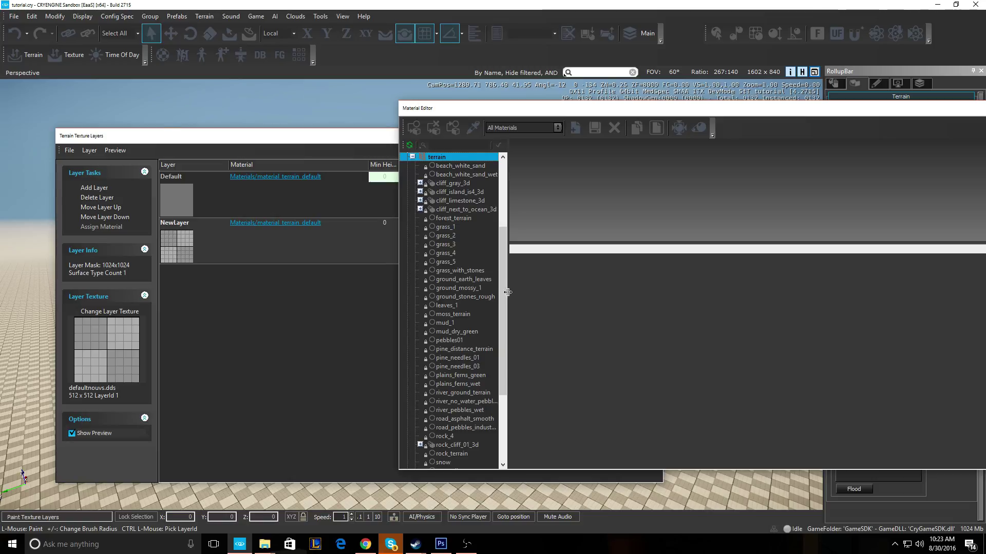
click(439, 226)
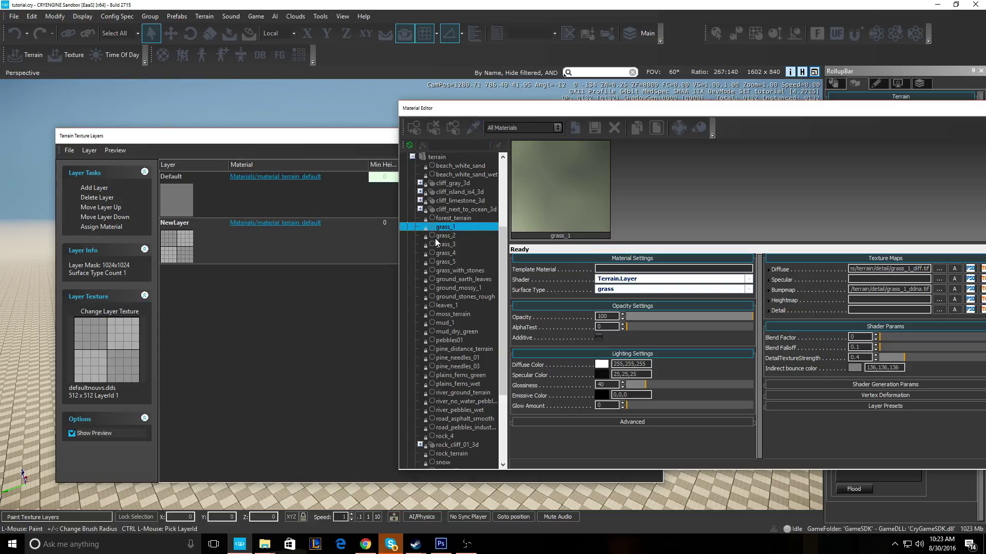
Assign the selected grass_1 material to NewLayer, closing the Material Editor and the Terrain Texture Layers window.
drag(538, 113, 451, 111)
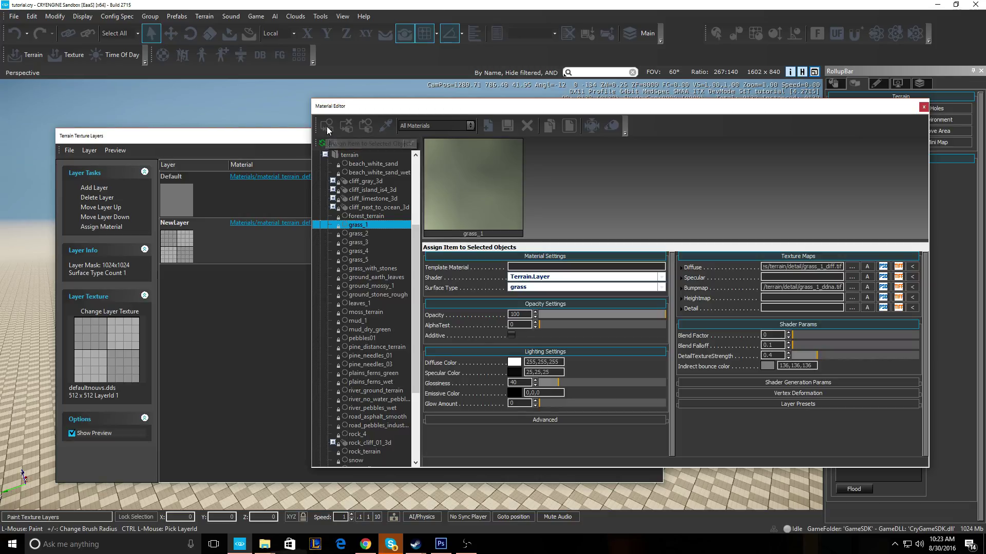
drag(511, 109, 593, 111)
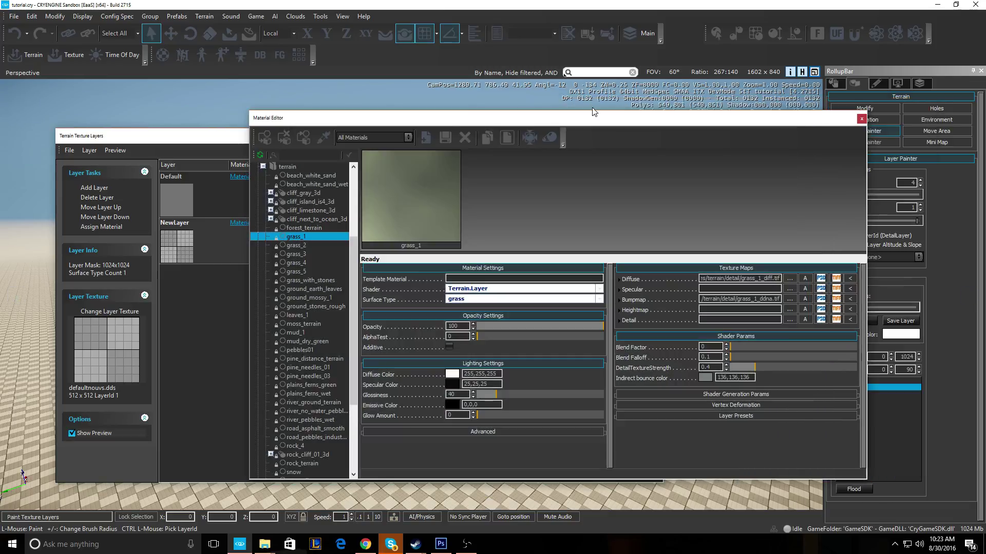
click(861, 120)
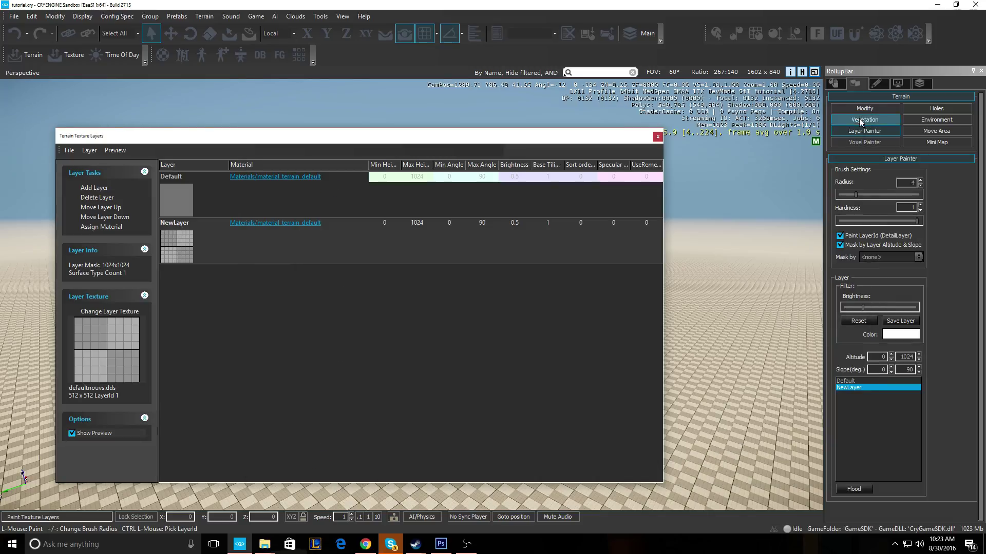
click(105, 227)
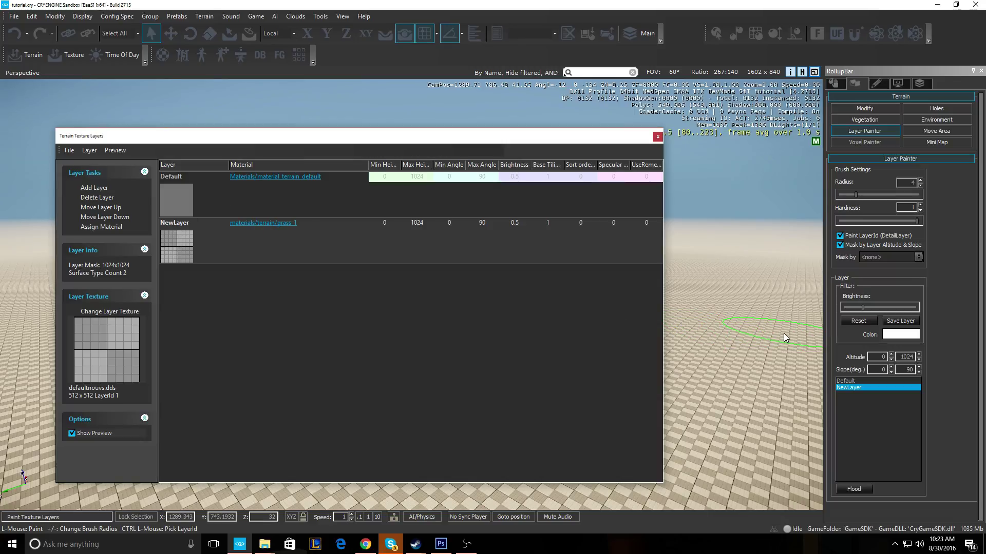
click(657, 137)
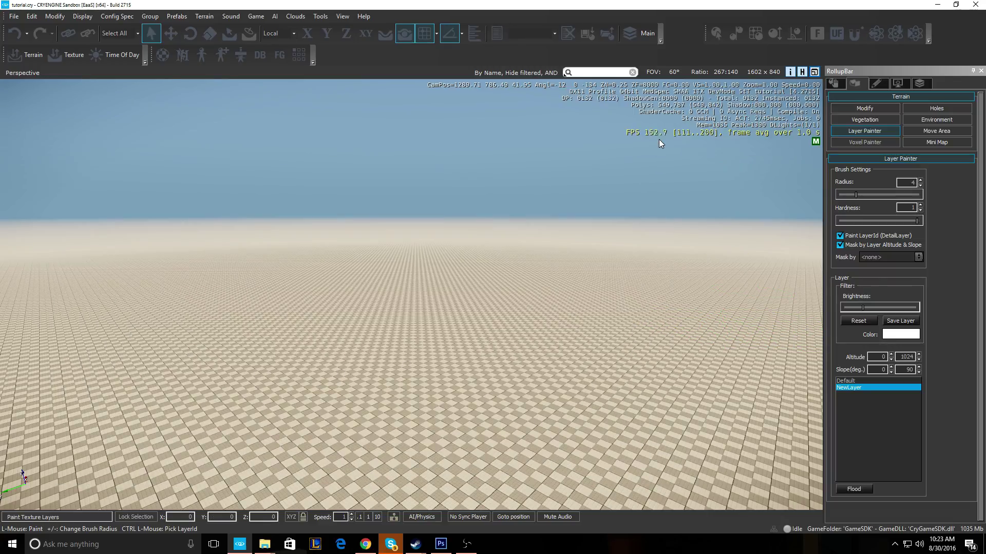
Select NewLayer in the Layer Painter and check its entry in the terrain texture layers.
click(856, 389)
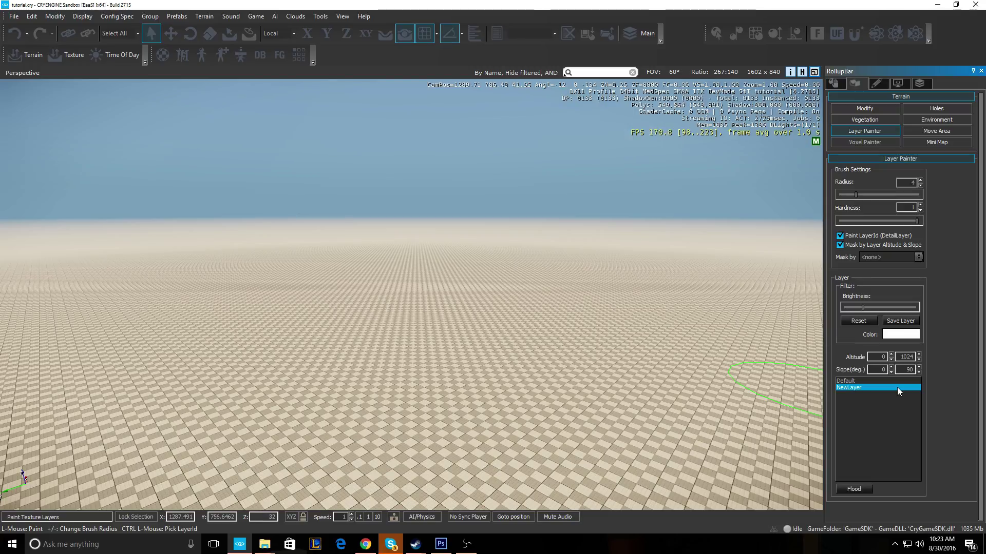
double_click(843, 388)
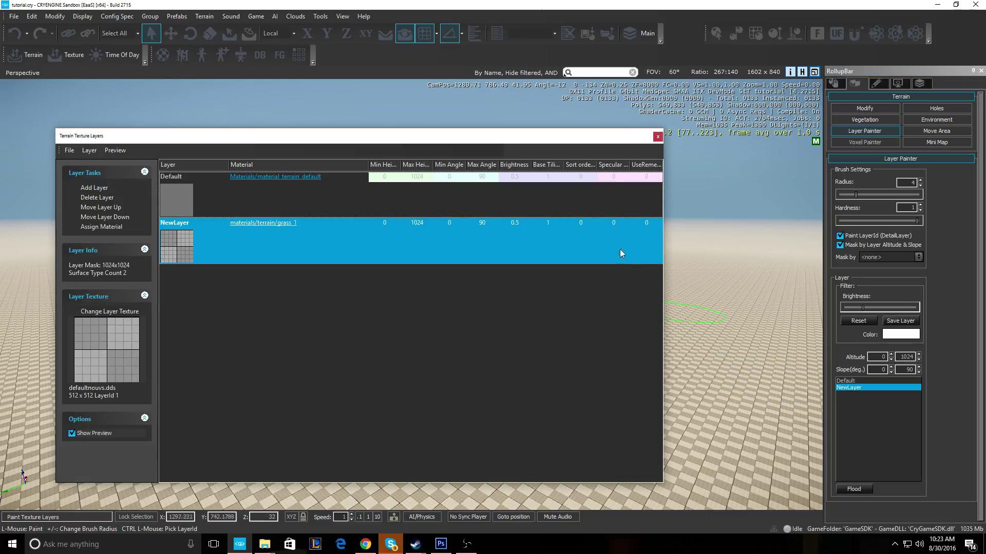
click(657, 136)
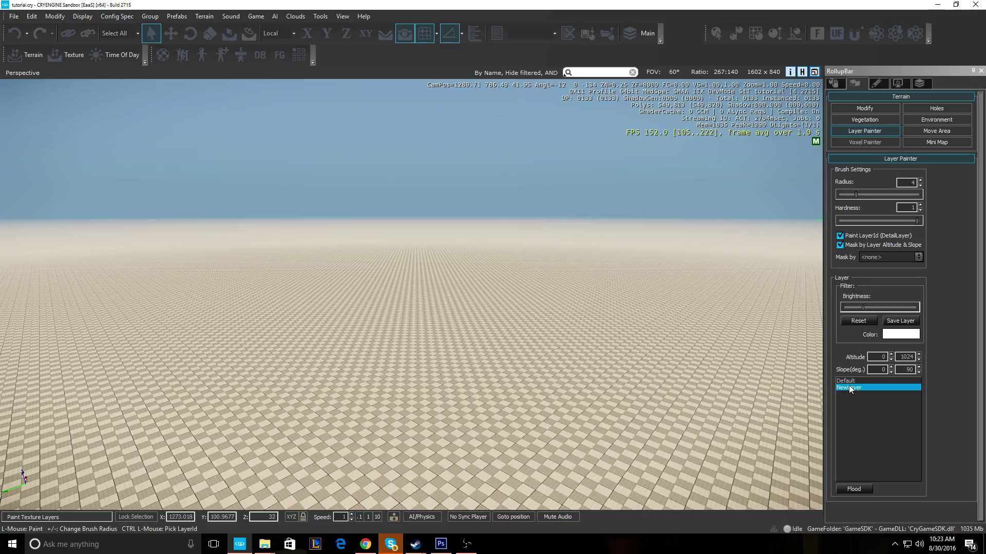
Paint a patch of NewLayer's grass onto the terrain with a brush radius of 4 and inspect it up close.
mouse_move(445, 390)
right_down()
mouse_move(505, 358)
mouse_move(504, 347)
right_up()
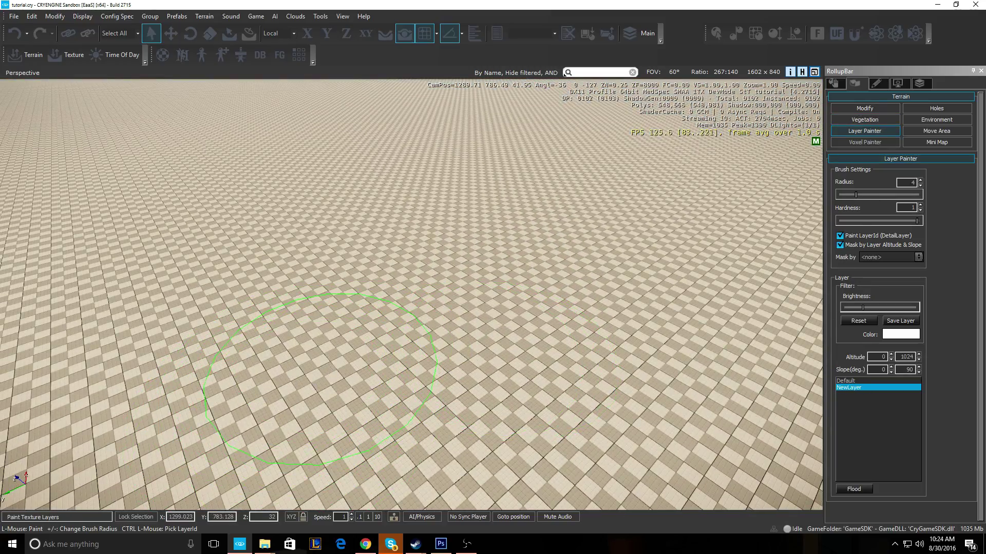
scroll(329, 356, up, 6)
mouse_move(406, 287)
mouse_down()
mouse_move(422, 270)
mouse_move(416, 299)
mouse_move(319, 319)
mouse_move(410, 183)
mouse_move(197, 198)
mouse_move(384, 365)
mouse_move(516, 205)
mouse_move(385, 235)
mouse_up()
key(s)
key(a)
mouse_move(297, 308)
right_down()
mouse_move(291, 287)
mouse_move(280, 300)
mouse_move(293, 313)
right_up()
key(w)
key(w)
key(d)
key(s)
key(w)
key(s)
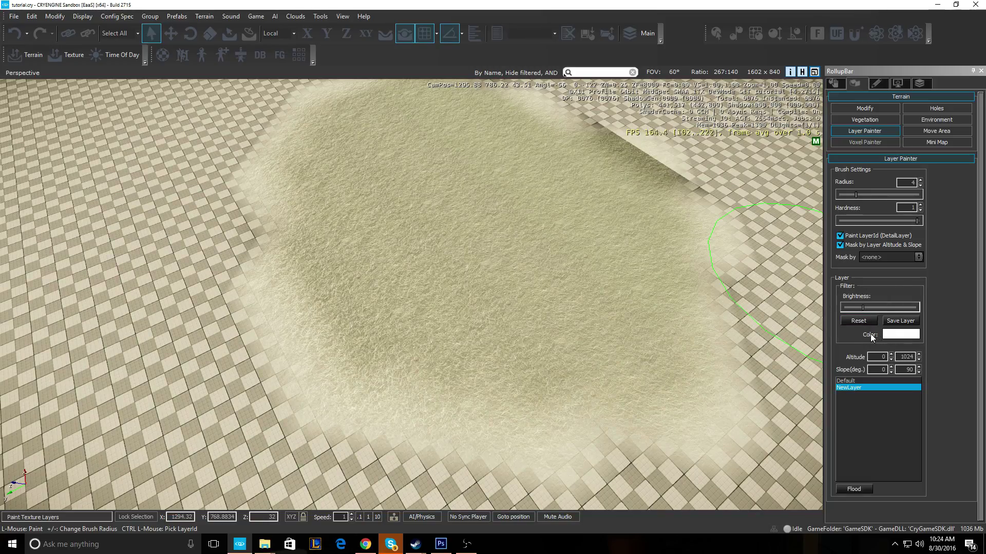
Set NewLayer's paint colour to dark green with red 42, green 116 and blue 15.
click(898, 336)
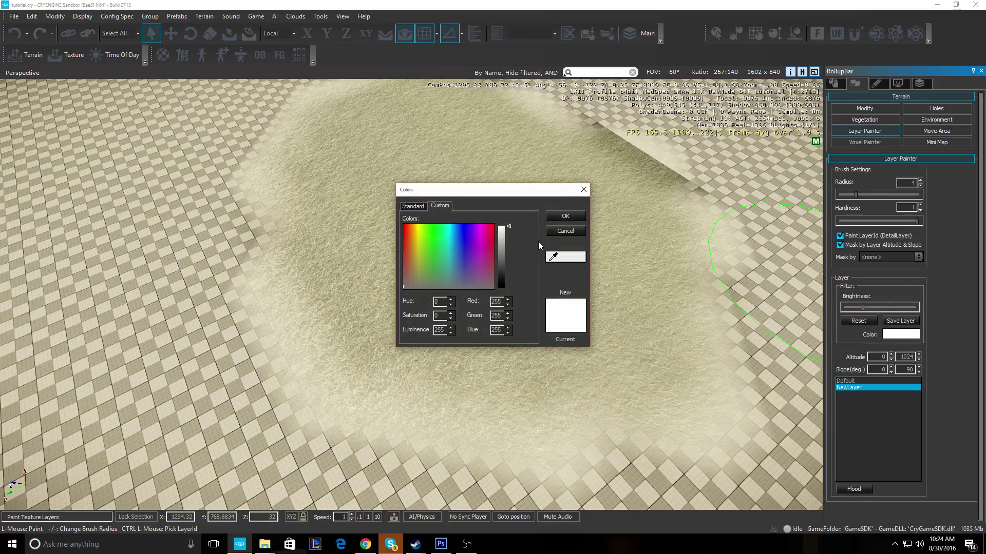
click(428, 229)
click(429, 239)
drag(511, 226, 515, 272)
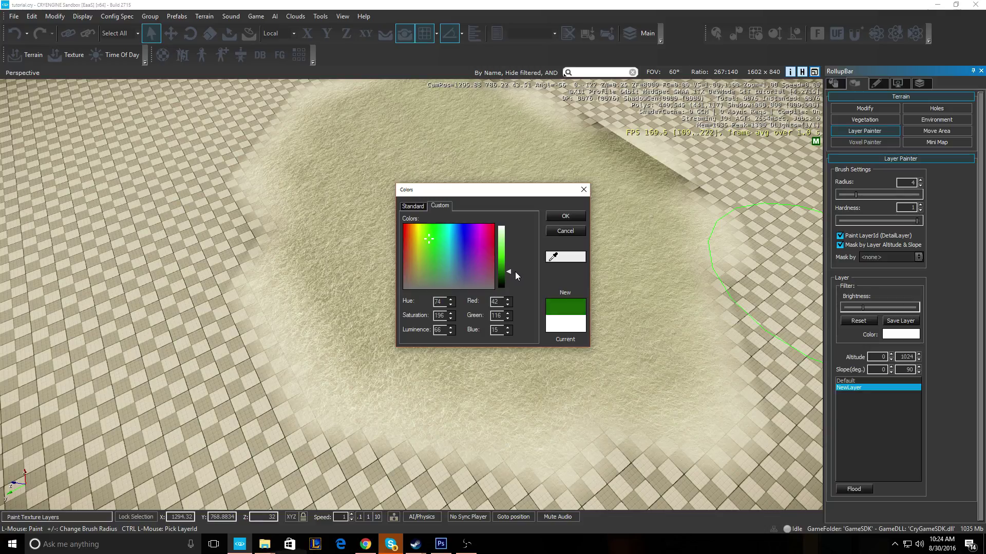
click(575, 217)
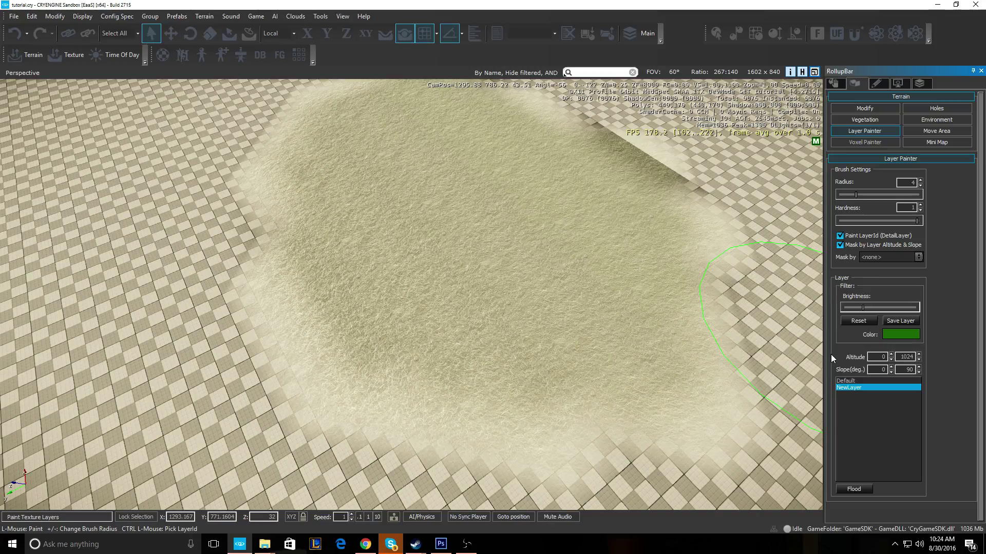
Paint over the grass patch with the green NewLayer colour and view it from farther away.
right_drag(481, 260, 454, 254)
mouse_move(453, 254)
mouse_down()
mouse_move(392, 274)
mouse_move(396, 403)
mouse_move(292, 404)
mouse_move(204, 436)
mouse_move(249, 416)
mouse_move(194, 390)
mouse_move(623, 306)
mouse_move(563, 385)
mouse_move(490, 217)
mouse_move(308, 245)
mouse_move(267, 376)
mouse_up()
mouse_move(292, 394)
right_down()
mouse_move(280, 402)
mouse_move(309, 374)
mouse_move(336, 369)
mouse_move(316, 378)
right_up()
key(w)
key(s)
key(d)
key(s)
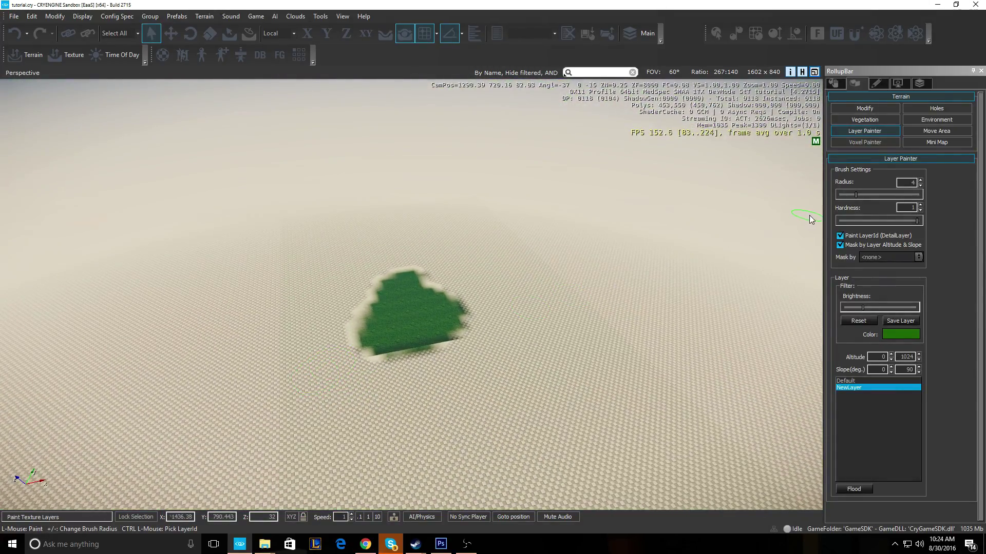
Enlarge the brush radius to 549.54 and paint broad areas of the terrain with green NewLayer grass.
drag(856, 196, 912, 202)
key(s)
right_drag(389, 227, 382, 232)
mouse_move(382, 232)
mouse_down()
mouse_move(456, 323)
mouse_move(480, 233)
mouse_up()
key(s)
mouse_move(479, 233)
right_down()
mouse_move(465, 220)
mouse_move(424, 221)
right_up()
key(s)
mouse_move(424, 220)
mouse_down()
mouse_move(374, 186)
mouse_move(340, 183)
mouse_move(276, 217)
mouse_move(332, 343)
mouse_move(534, 363)
mouse_move(678, 192)
mouse_move(634, 160)
mouse_move(407, 159)
mouse_move(368, 148)
mouse_move(565, 218)
mouse_move(670, 220)
mouse_up()
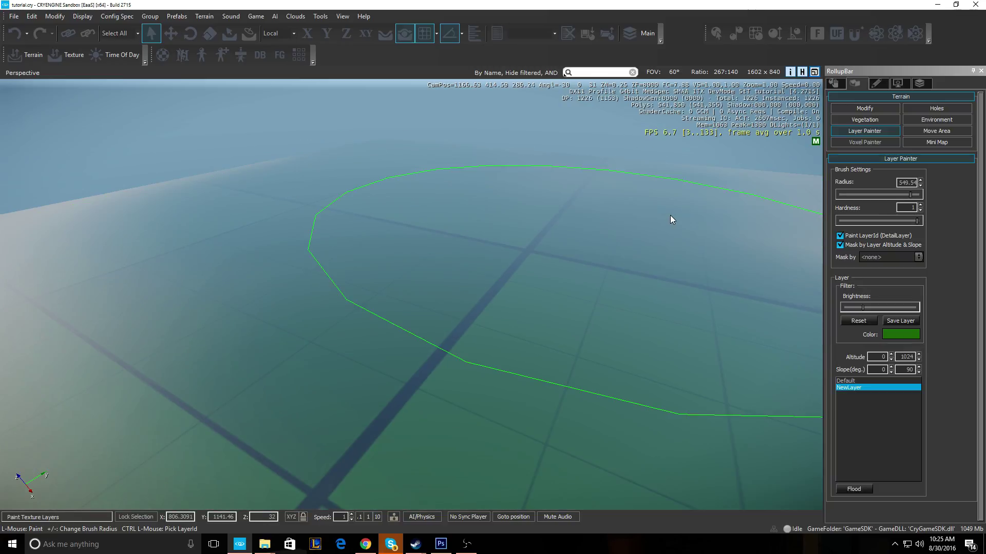
Extend the green grass across the unpainted ground toward the far parts of the terrain.
right_drag(670, 219, 975, 216)
key(s)
right_drag(456, 215, 456, 227)
mouse_move(456, 227)
mouse_down()
mouse_move(526, 181)
mouse_move(445, 148)
mouse_move(133, 137)
mouse_move(46, 125)
mouse_up()
right_drag(46, 124, 11, 118)
drag(217, 149, 244, 132)
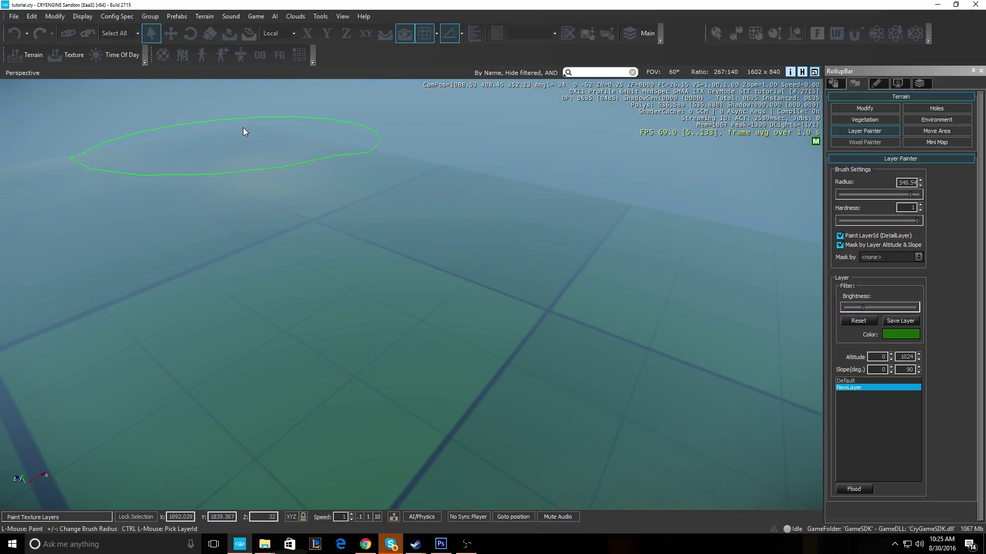
Paint the remaining bare areas along the terrain's edges and corners with NewLayer grass.
right_drag(61, 167, 437, 257)
right_drag(90, 214, 518, 249)
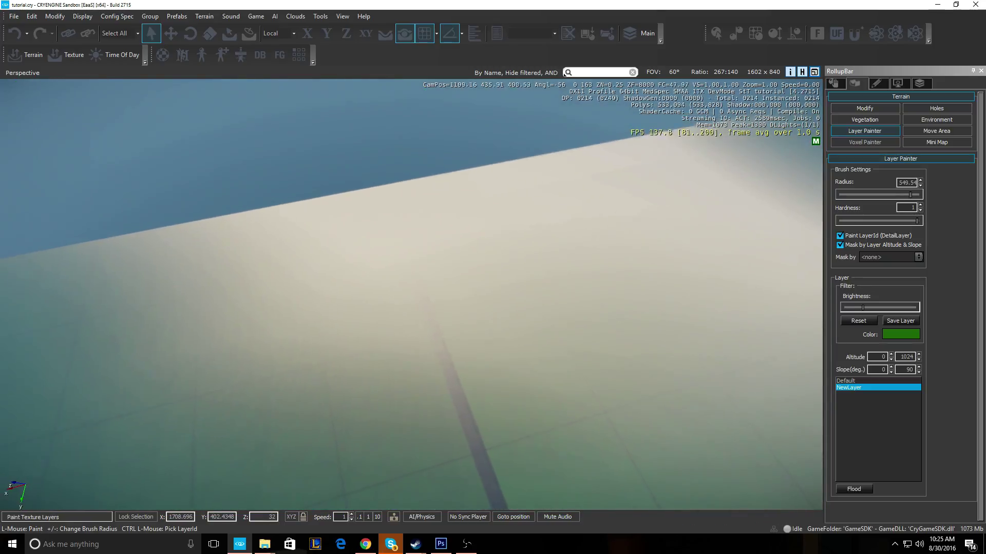
mouse_move(281, 261)
mouse_down()
mouse_move(457, 251)
mouse_move(332, 271)
mouse_up()
right_drag(331, 271, 624, 249)
drag(377, 165, 411, 146)
right_drag(410, 147, 426, 79)
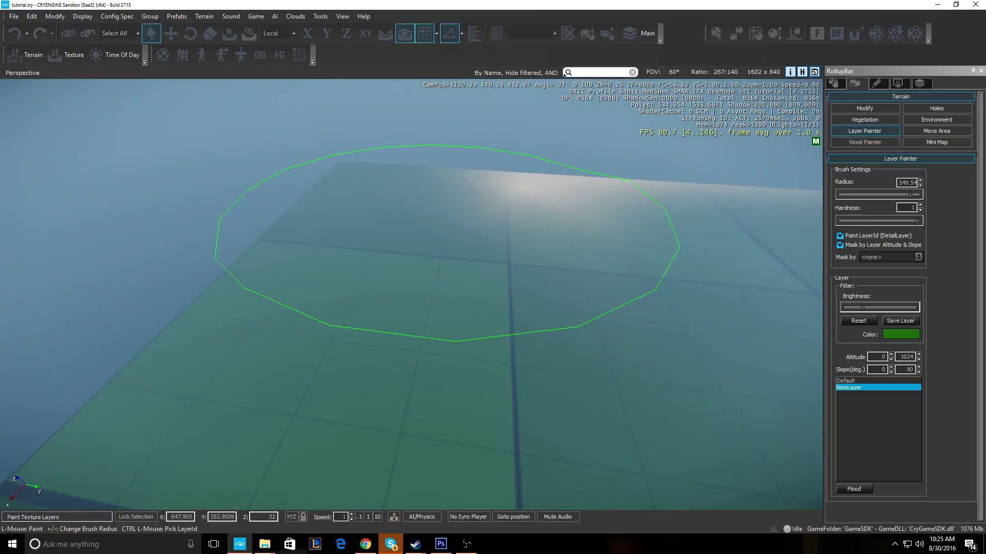
mouse_move(550, 238)
mouse_down()
mouse_move(579, 169)
mouse_move(512, 220)
mouse_up()
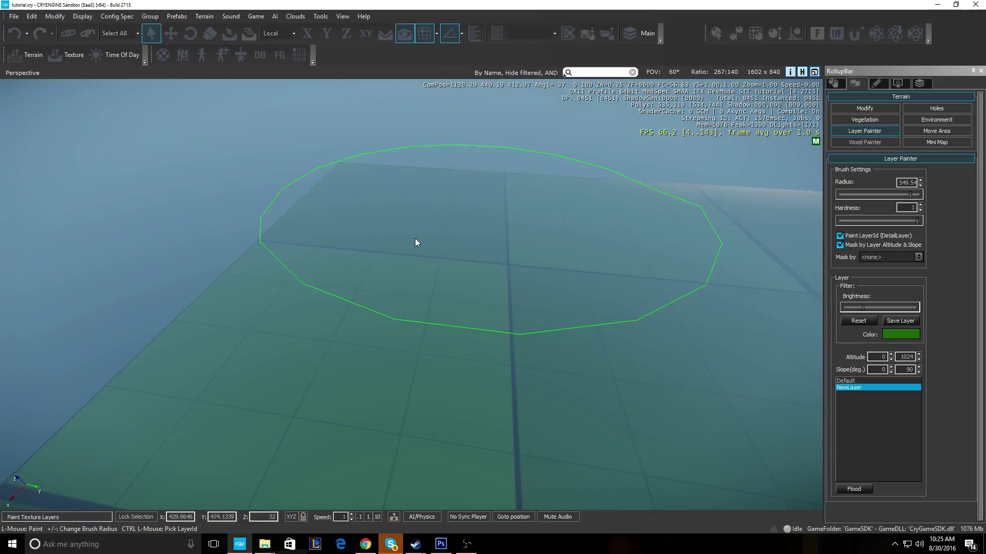
right_drag(427, 229, 565, 203)
mouse_move(452, 248)
mouse_down()
mouse_move(531, 190)
mouse_move(443, 365)
mouse_up()
mouse_move(442, 365)
right_down()
mouse_move(387, 291)
mouse_move(591, 339)
mouse_move(673, 334)
right_up()
key(w)
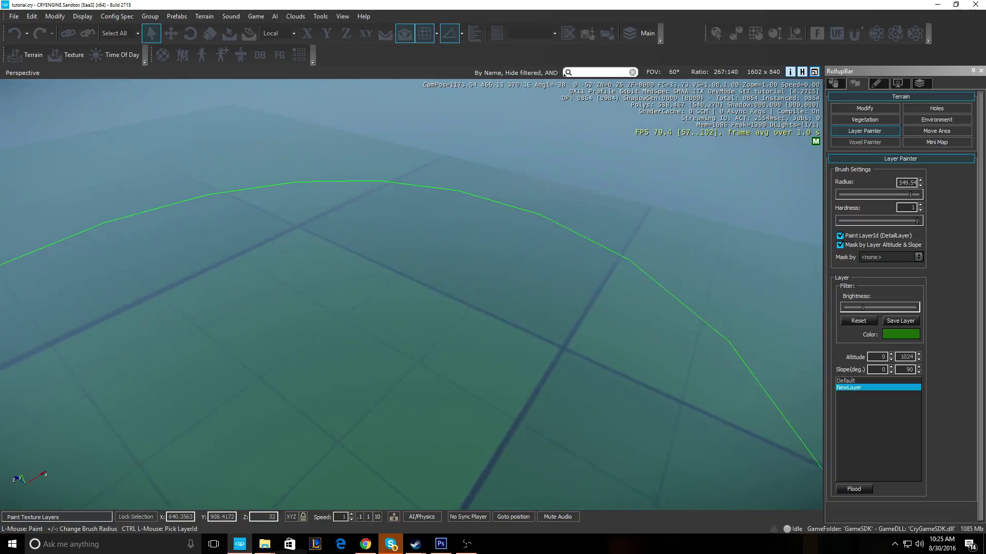
Fly over the terrain and examine the grass coverage from several directions.
right_drag(434, 276, 359, 318)
right_drag(256, 280, 247, 257)
key(w)
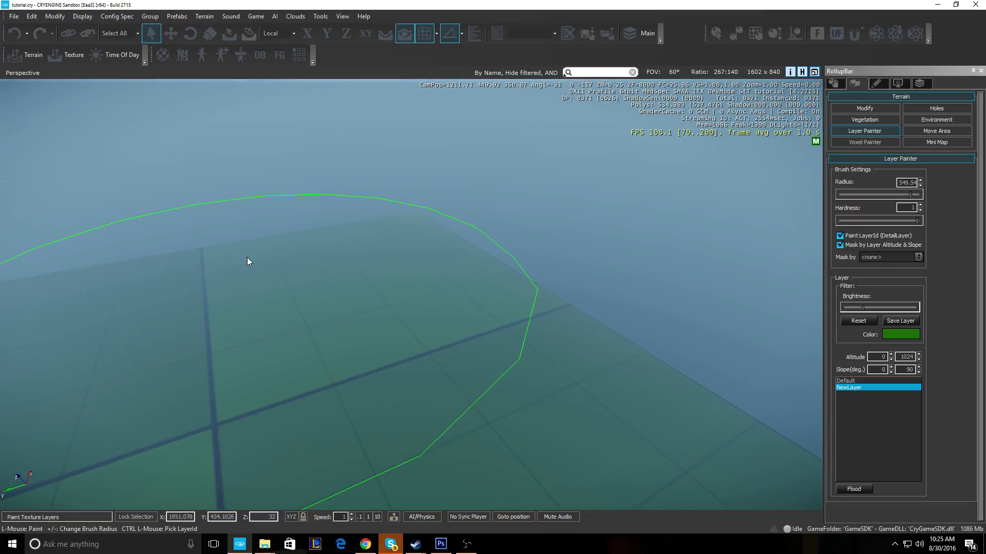
mouse_move(227, 332)
right_down()
mouse_move(103, 325)
mouse_move(226, 331)
right_up()
key(w)
key(w)
key(a)
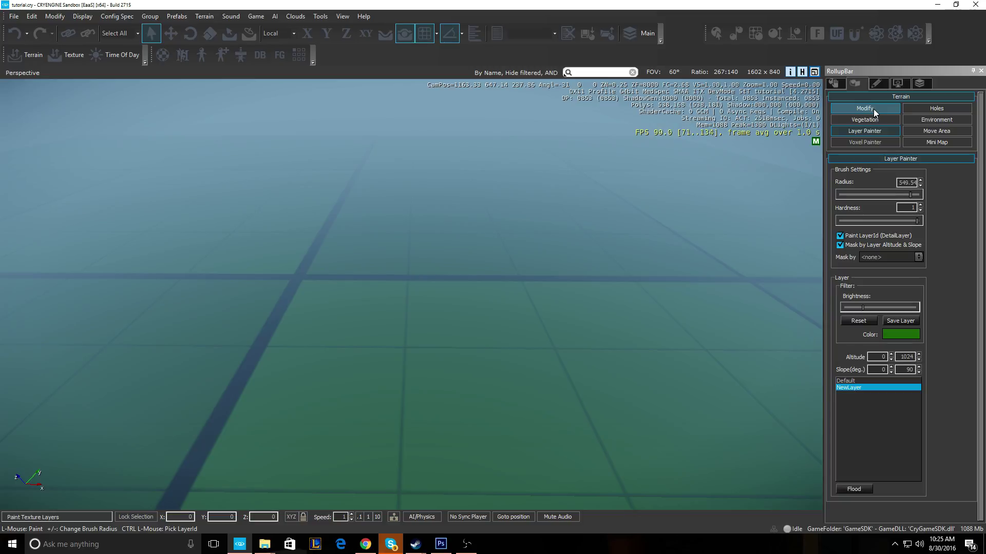
Open the terrain Modify tool's brush settings.
click(830, 83)
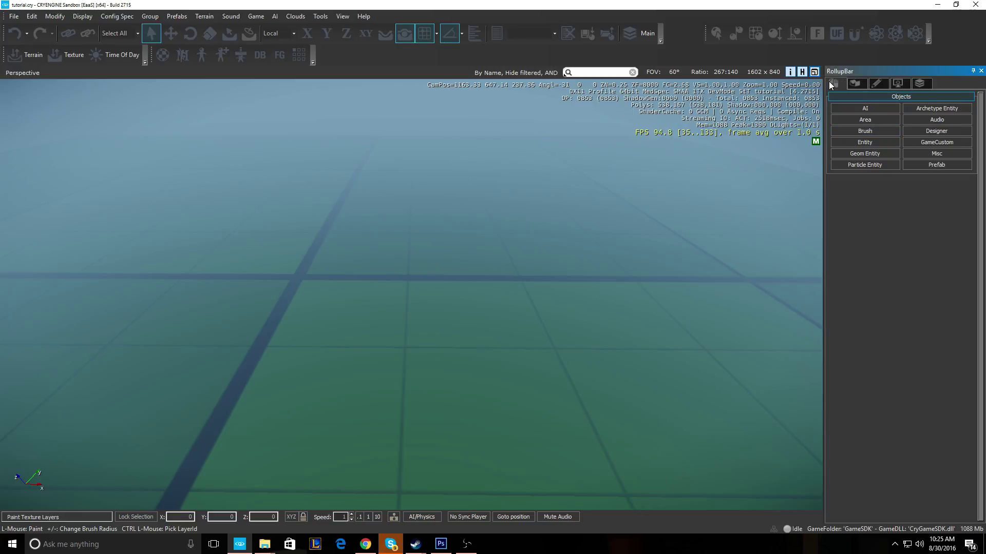
click(857, 83)
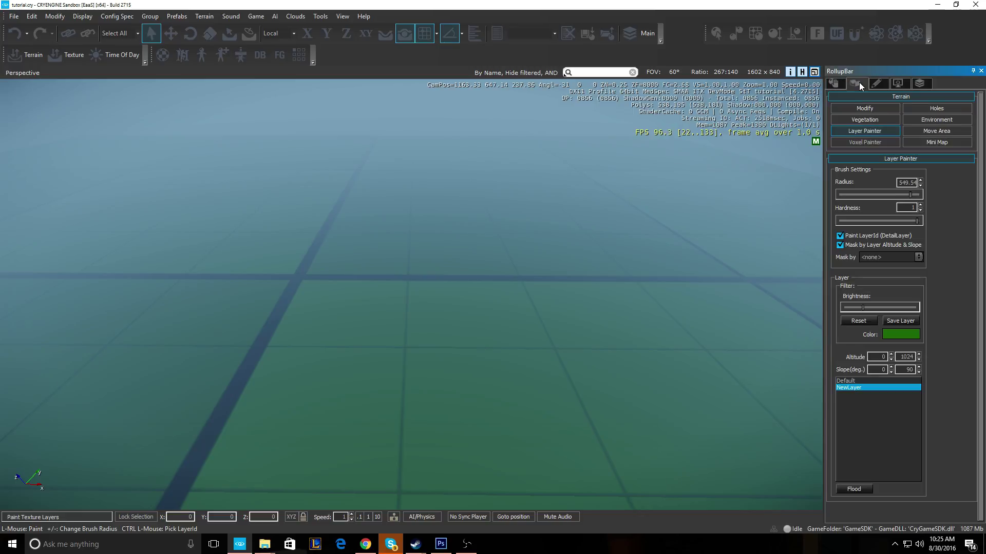
click(874, 111)
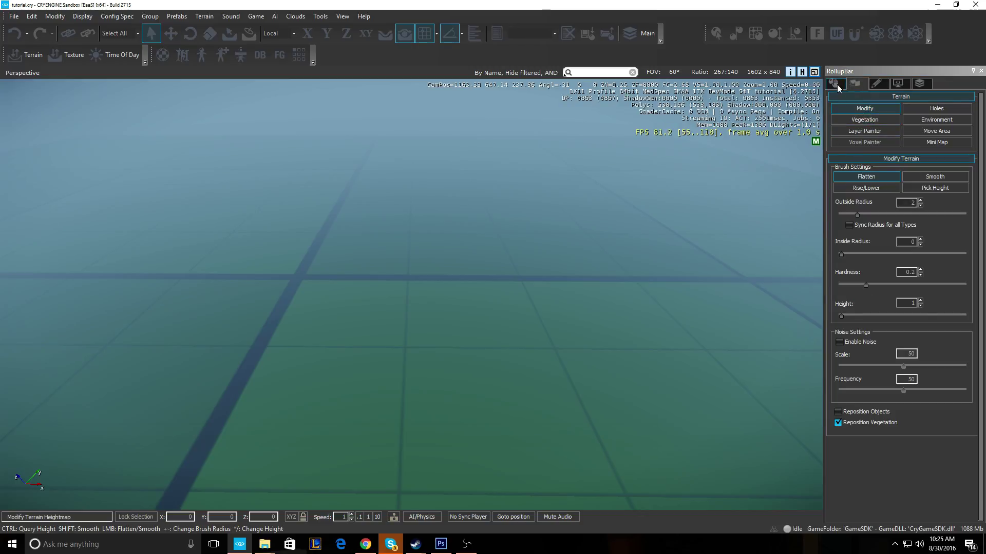
click(853, 84)
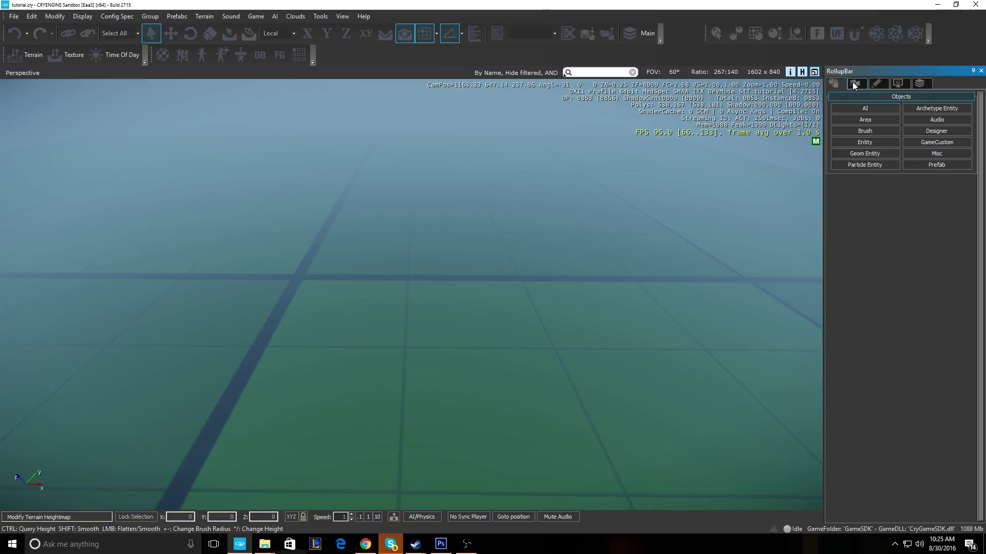
click(854, 84)
click(871, 112)
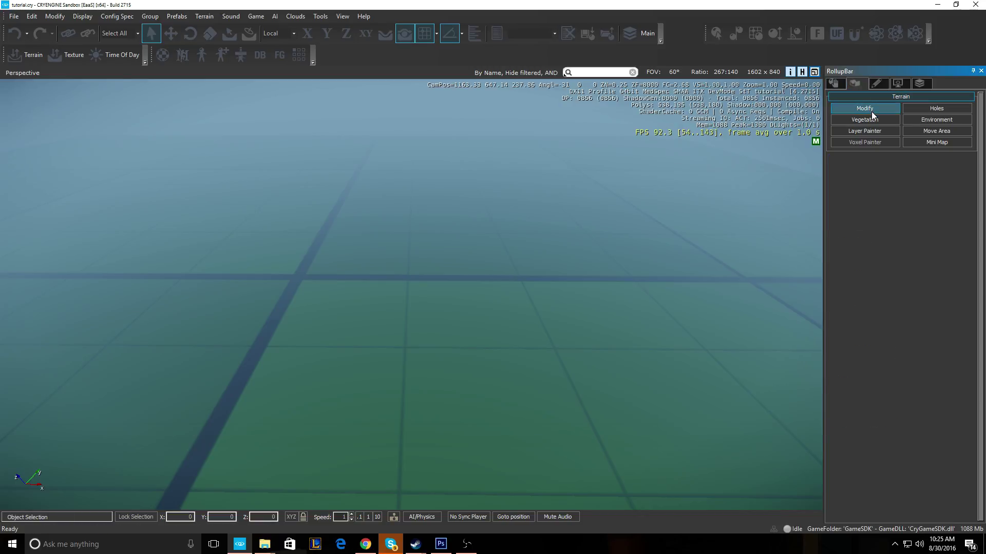
click(871, 112)
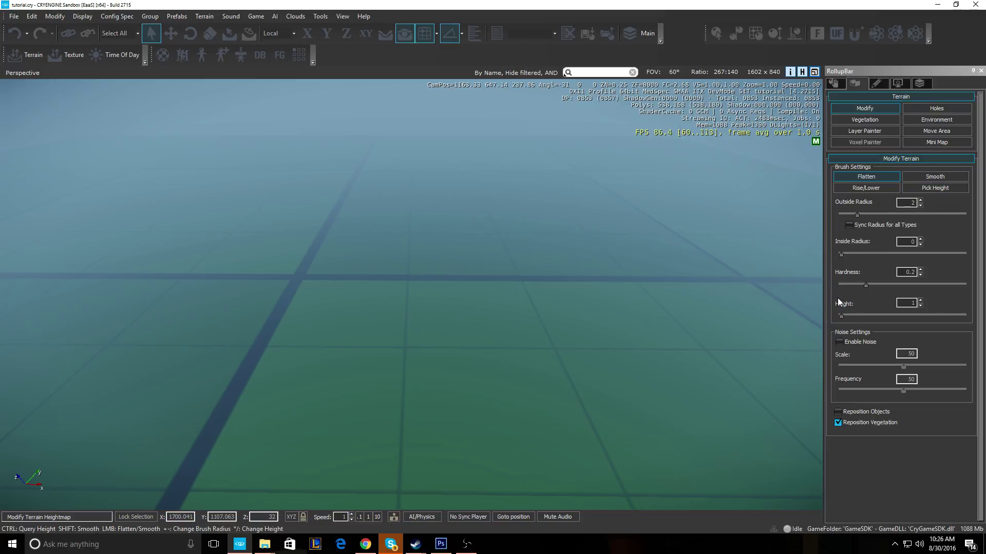
Set the Flatten brush height to 411, enlarge its outside radius to 6.3095, and move close to the ground.
drag(843, 316, 863, 317)
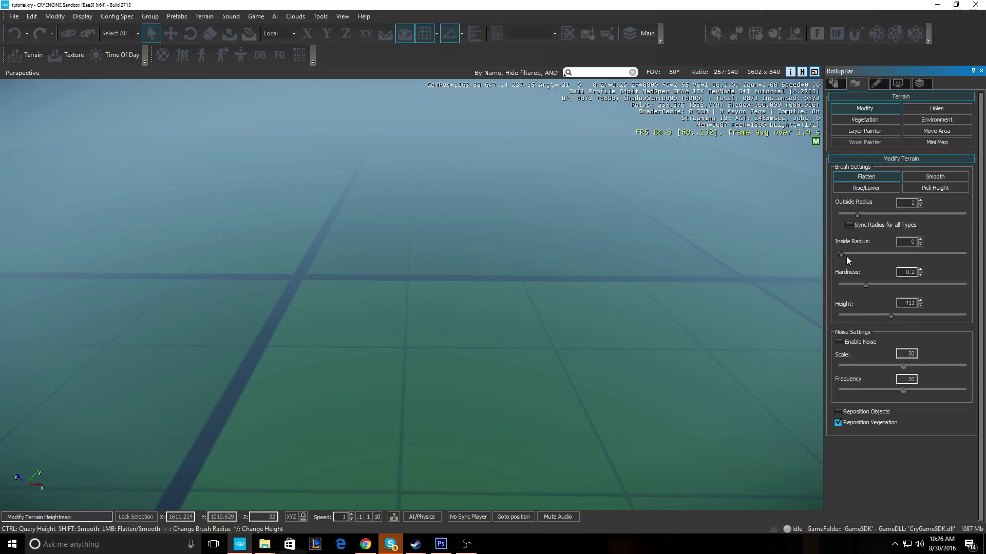
drag(857, 213, 878, 214)
right_drag(355, 323, 413, 271)
key(w)
key(shift+w)
key(shift+w)
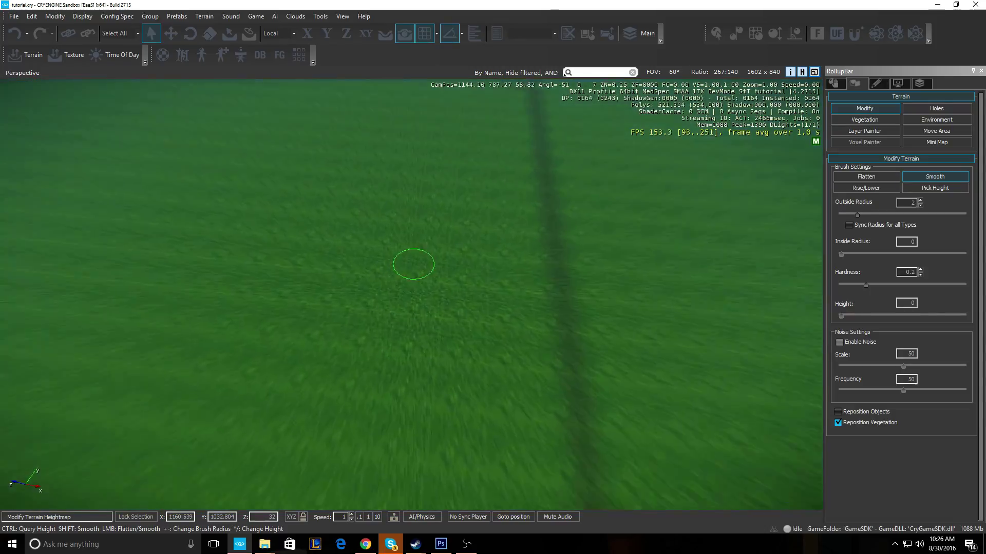
Try out the Flatten brush at height 411 with several strokes that raise tall columns across the grass.
click(415, 255)
key(shift+s)
mouse_move(415, 255)
right_down()
mouse_move(415, 206)
mouse_move(416, 255)
right_up()
key(shift+s)
click(479, 270)
mouse_move(557, 328)
mouse_down()
mouse_move(468, 346)
mouse_move(296, 240)
mouse_up()
key(shift+s)
mouse_move(295, 240)
right_down()
mouse_move(328, 231)
mouse_move(355, 206)
mouse_move(329, 234)
right_up()
mouse_move(136, 388)
mouse_down()
mouse_move(151, 343)
mouse_move(302, 383)
mouse_move(278, 450)
mouse_up()
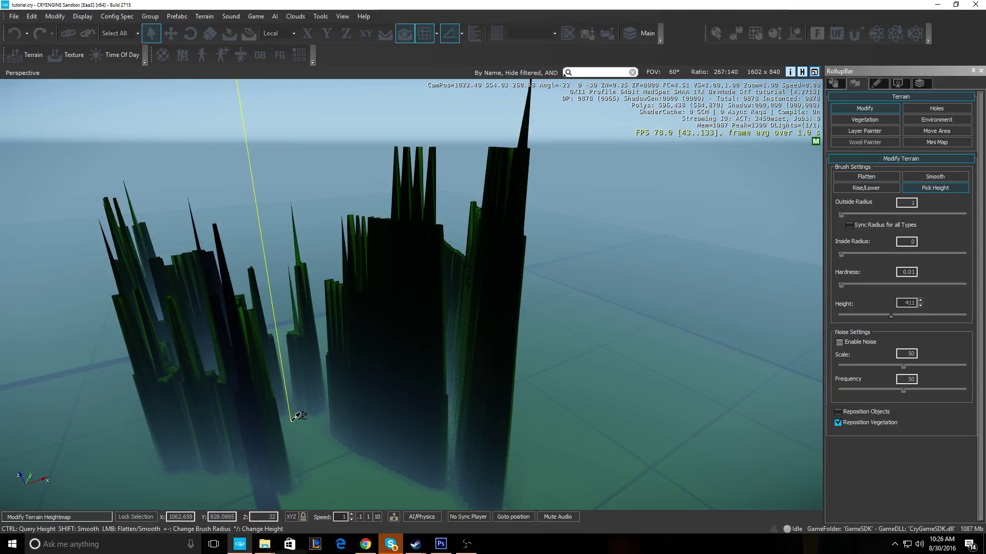
Undo the test strokes that raised the tall columns.
key(ctrl+z)
key(ctrl+z)
key(ctrl+z)
key(ctrl+z)
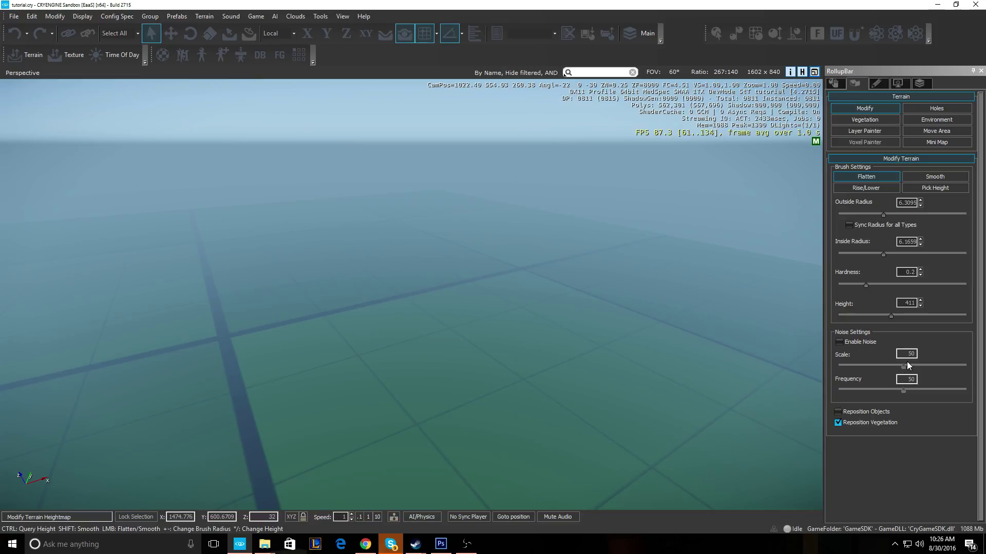
Set the Flatten brush to height 78, hardness 0.28 and both radii 79.432, then raise a plateau on the terrain.
click(894, 320)
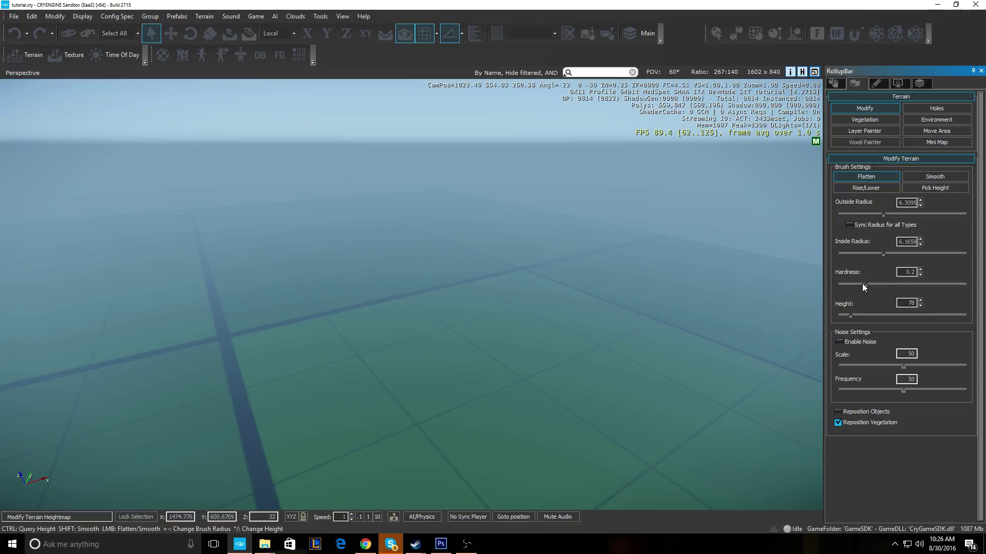
drag(865, 284, 875, 285)
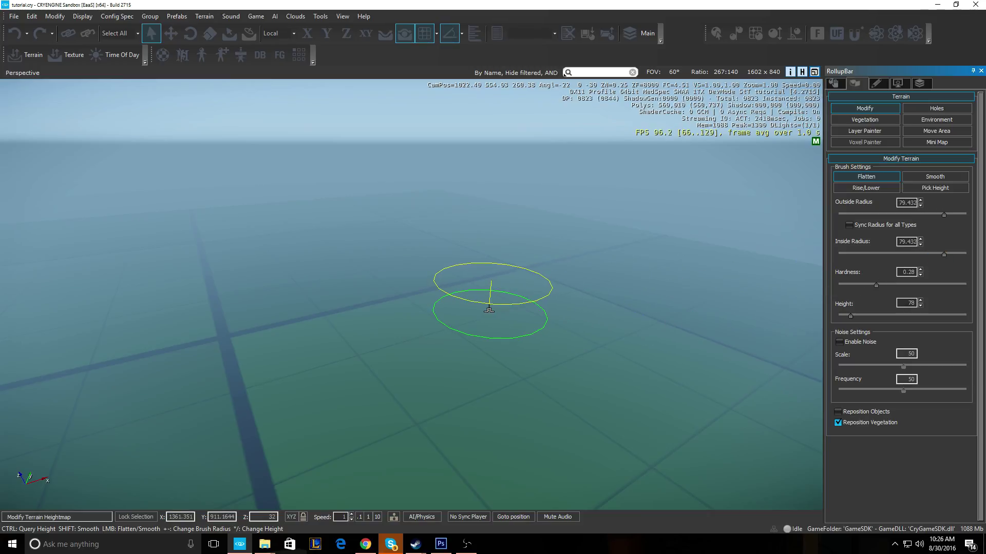
right_drag(452, 320, 454, 321)
key(w)
mouse_move(453, 263)
mouse_down()
mouse_move(420, 277)
mouse_move(577, 249)
mouse_move(581, 293)
mouse_move(519, 308)
mouse_up()
Extend the 78-high plateau with another broad Flatten stroke.
key(w)
right_drag(447, 285, 442, 293)
key(w)
key(w)
key(s)
mouse_move(398, 308)
mouse_down()
mouse_move(425, 304)
mouse_move(359, 321)
mouse_up()
key(s)
key(a)
shift+right_drag(358, 322, 361, 322)
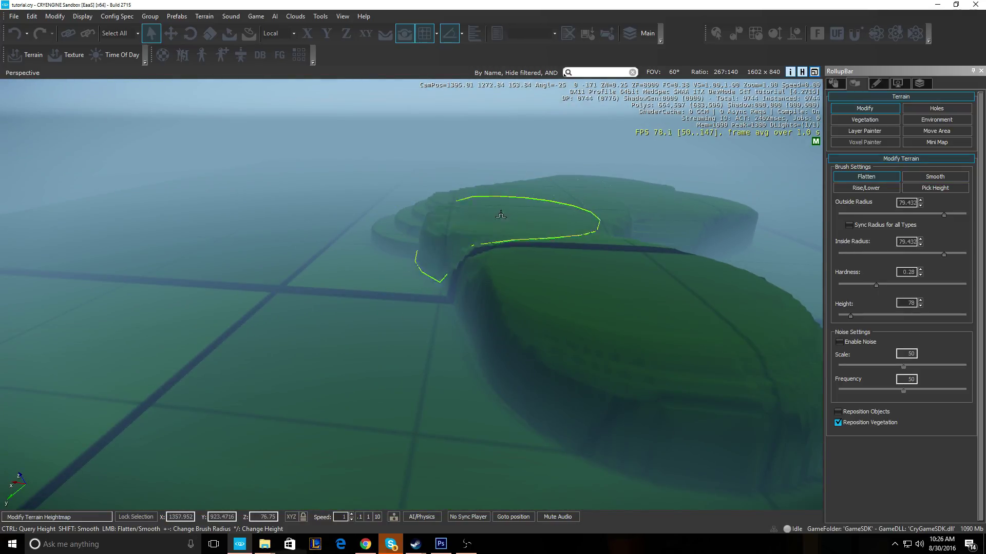
Widen the plateau into one large connected landmass with further Flatten strokes along its sides.
drag(472, 237, 391, 266)
key(w)
key(d)
mouse_move(392, 266)
shift+right_down()
mouse_move(371, 268)
mouse_move(390, 270)
shift+right_up()
key(s)
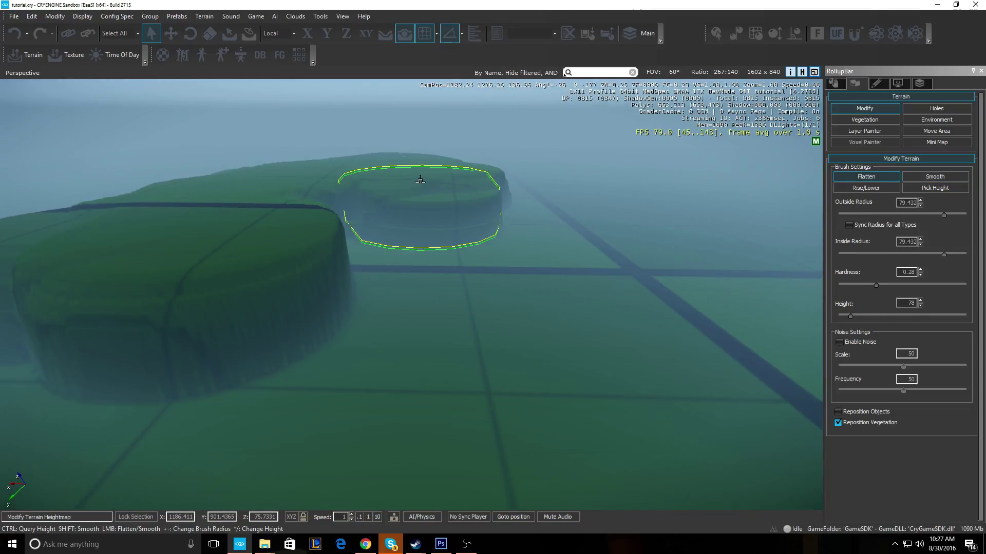
mouse_move(482, 213)
mouse_down()
mouse_move(521, 225)
mouse_move(403, 195)
mouse_move(406, 237)
mouse_move(395, 237)
mouse_up()
right_drag(395, 237, 383, 236)
key(s)
drag(383, 236, 566, 237)
key(s)
shift+right_drag(483, 241, 473, 241)
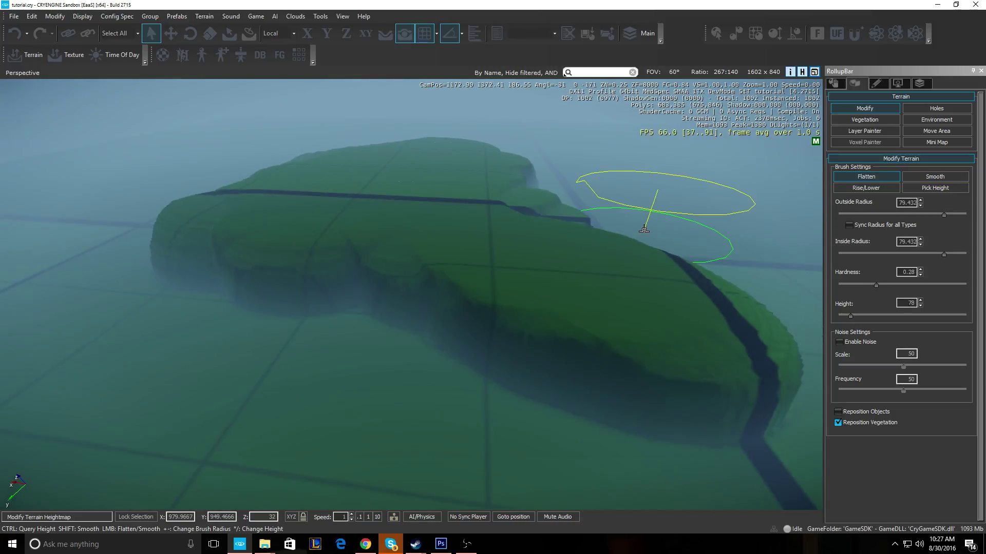
Set the Flatten brush's inside radius to 40.738 and height to 58, and form a lower terrace at the plateau's end.
drag(943, 215, 939, 216)
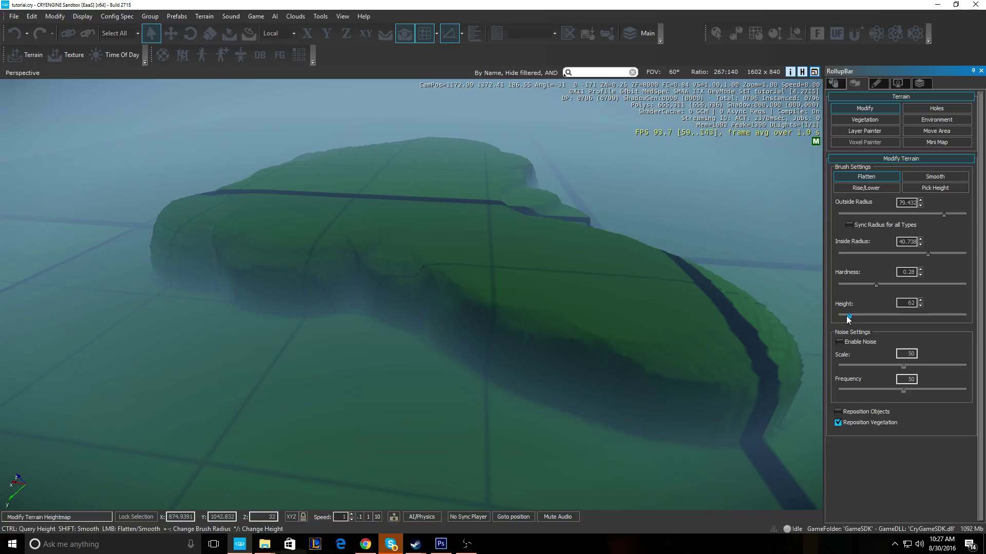
right_drag(441, 316, 457, 323)
drag(618, 332, 735, 330)
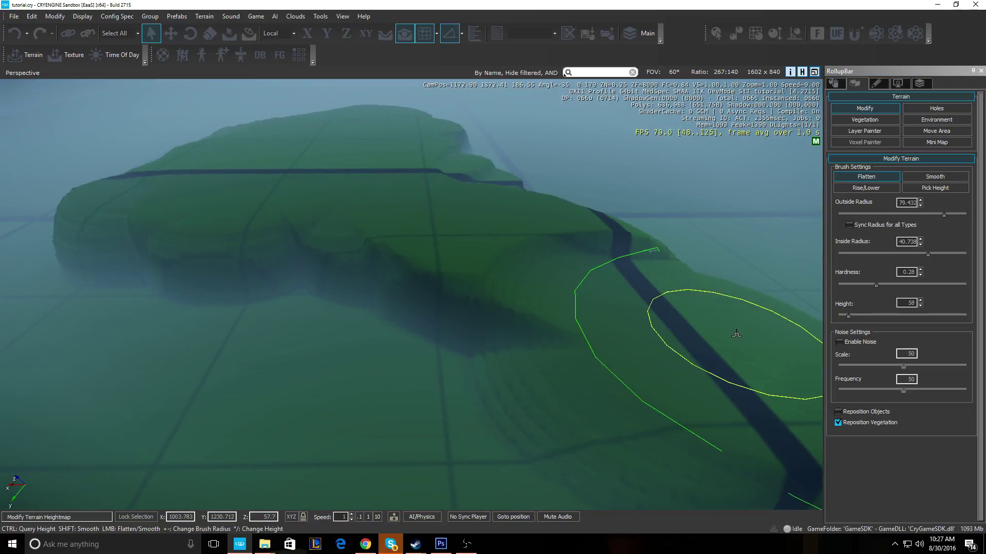
right_drag(304, 372, 303, 372)
key(shift+d)
mouse_move(325, 362)
mouse_down()
mouse_move(286, 363)
mouse_move(323, 320)
mouse_up()
mouse_move(322, 319)
right_down()
mouse_move(294, 327)
mouse_move(441, 350)
mouse_move(385, 341)
right_up()
key(w)
key(w)
key(shift)
key(s)
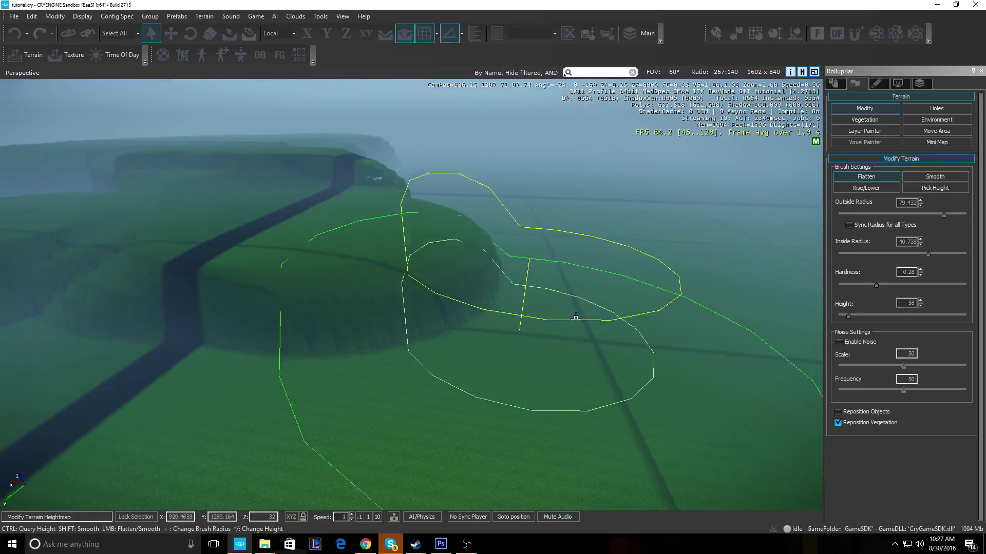
Set the Flatten height to 41 and form a third, lower terrace beside the 58-high one.
drag(846, 315, 845, 316)
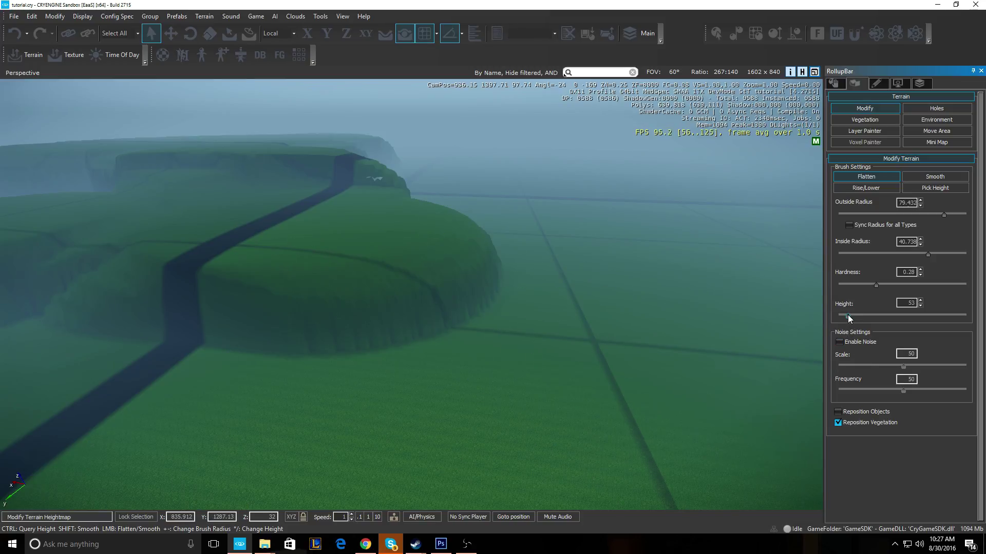
drag(846, 319, 845, 319)
key(w)
mouse_move(418, 363)
right_down()
mouse_move(429, 395)
mouse_move(374, 407)
mouse_move(421, 354)
right_up()
key(d)
key(s)
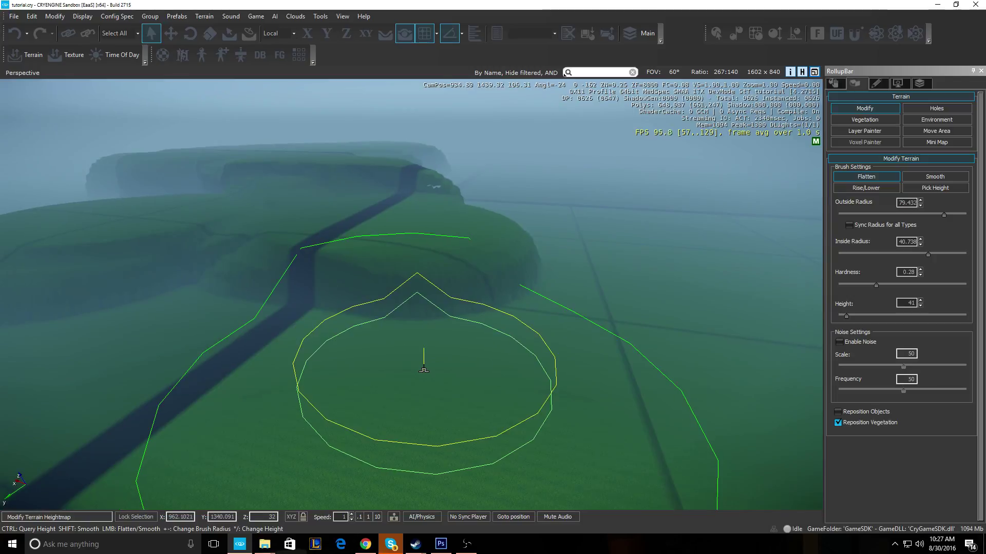
mouse_move(424, 369)
right_down()
mouse_move(390, 312)
mouse_move(385, 330)
right_up()
key(d)
mouse_move(462, 361)
right_down()
mouse_move(342, 286)
mouse_move(334, 348)
mouse_move(347, 315)
mouse_move(236, 300)
mouse_move(358, 333)
mouse_move(348, 313)
mouse_move(341, 324)
mouse_move(352, 325)
right_up()
key(w)
key(shift)
key(s)
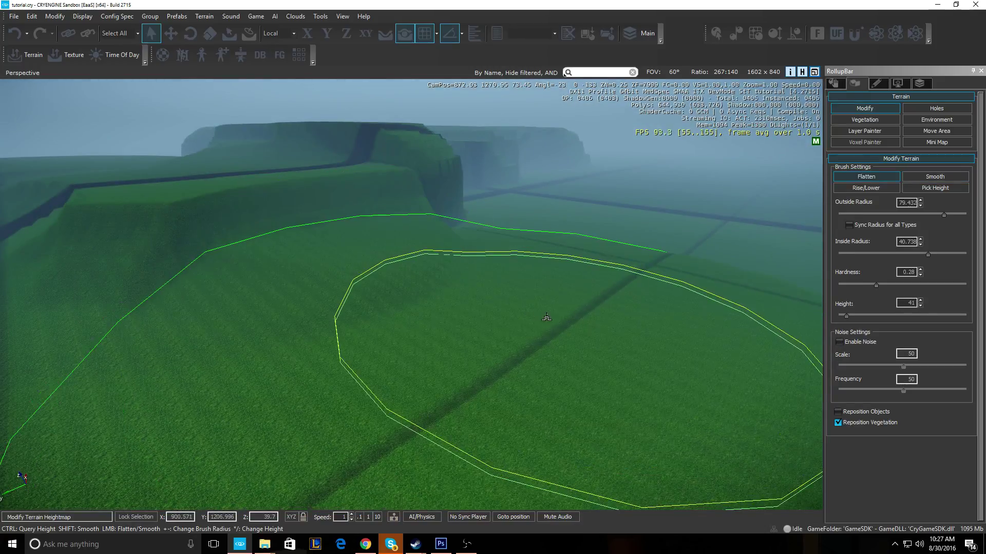
Examine the stepped terraces and the steep slopes between them from close to the ground.
mouse_move(481, 256)
right_down()
mouse_move(463, 262)
mouse_move(477, 267)
right_up()
key(shift+s)
key(w)
key(shift+w)
key(shift+s)
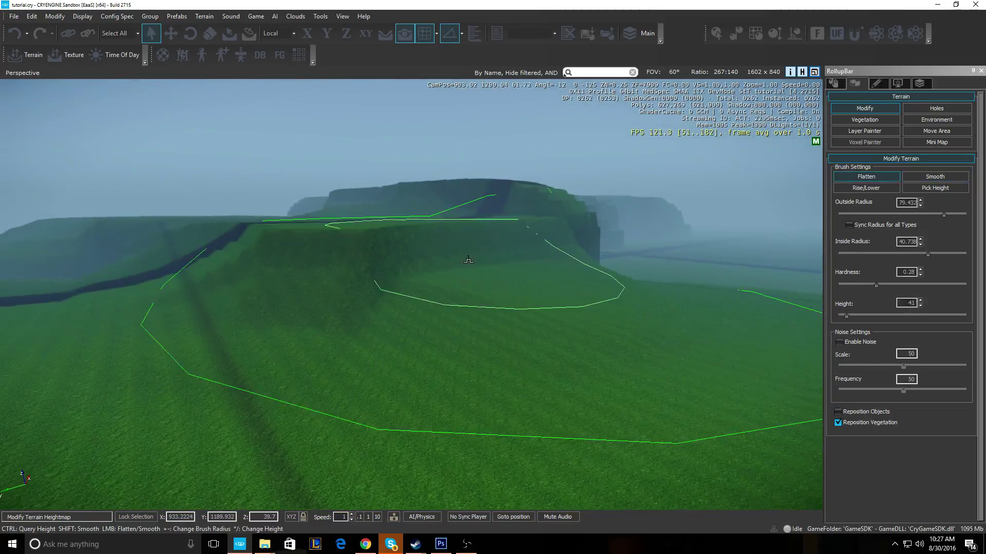
key(shift)
mouse_move(757, 249)
right_down()
mouse_move(549, 308)
mouse_move(559, 313)
right_up()
Switch to the Smooth brush and set its outside radius to 10.232.
click(935, 176)
mouse_move(457, 239)
right_down()
mouse_move(480, 187)
mouse_move(473, 195)
mouse_move(495, 220)
mouse_move(472, 242)
mouse_move(522, 254)
mouse_move(547, 221)
mouse_move(528, 231)
right_up()
key(w)
key(s)
click(921, 179)
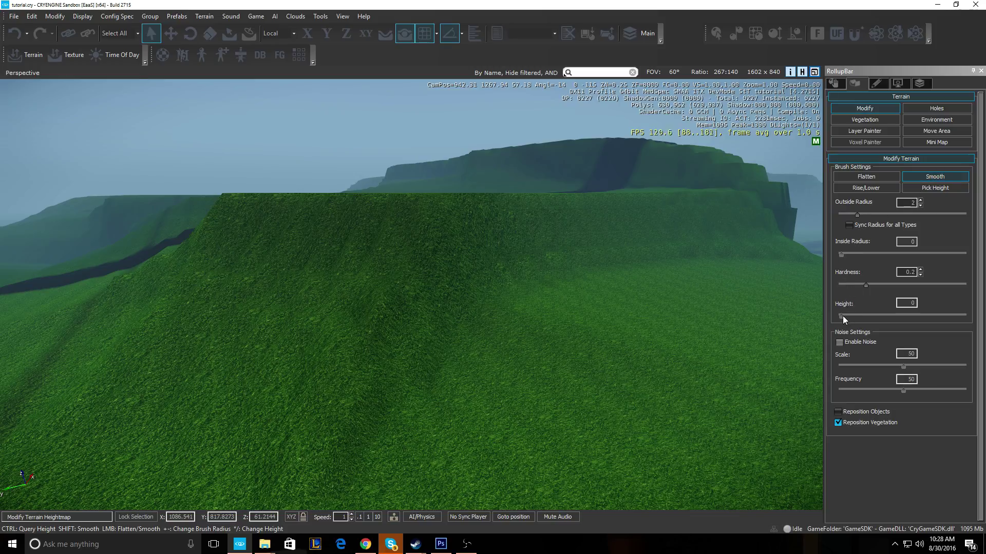
drag(857, 214, 933, 215)
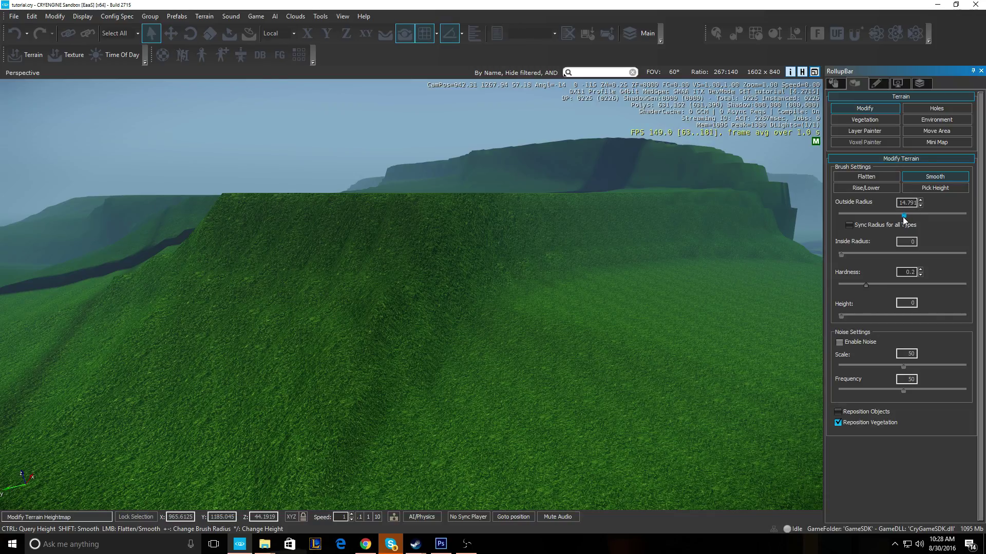
mouse_move(437, 236)
right_down()
mouse_move(431, 251)
mouse_move(359, 264)
right_up()
key(s)
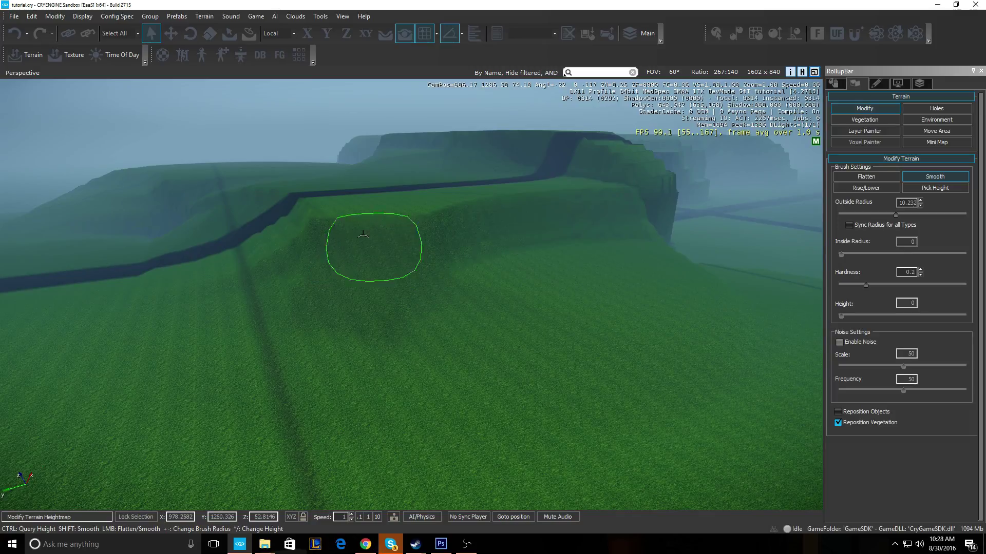
Smooth the steep slope between the two lower terraces with repeated brush strokes.
key(w)
right_drag(403, 235, 400, 188)
key(s)
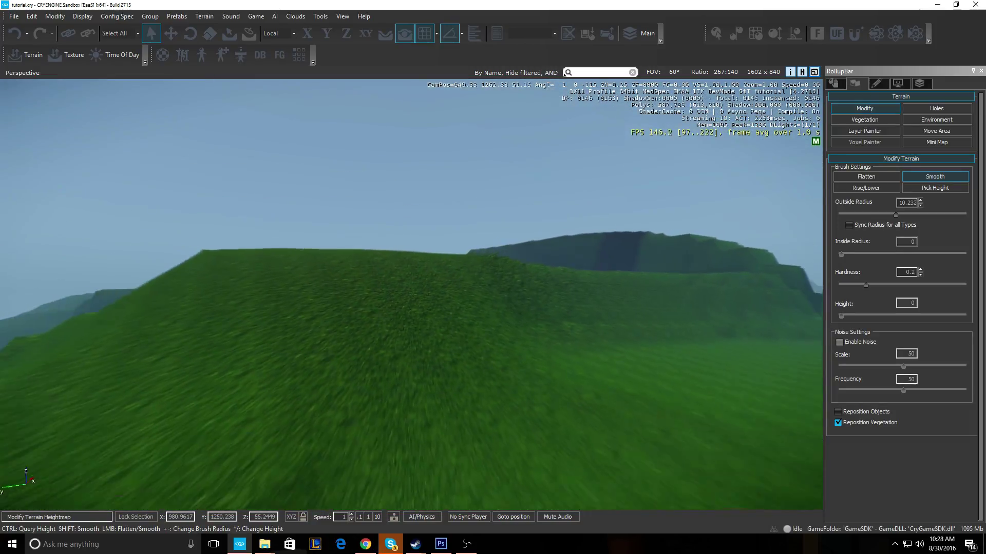
key(s)
right_drag(436, 229, 435, 232)
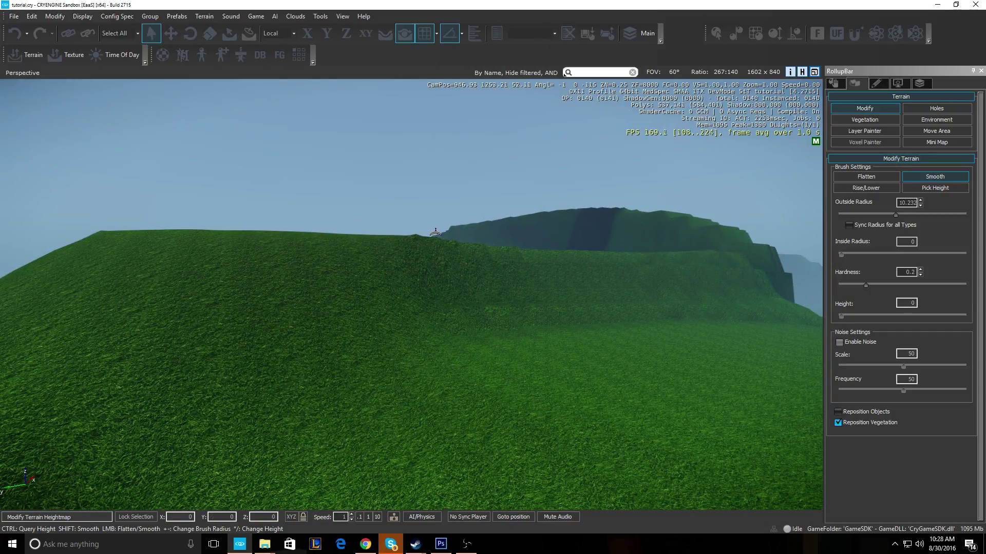
key(w)
right_drag(433, 245, 444, 277)
mouse_move(444, 277)
mouse_down()
mouse_move(354, 292)
mouse_move(411, 223)
mouse_move(360, 287)
mouse_move(527, 236)
mouse_up()
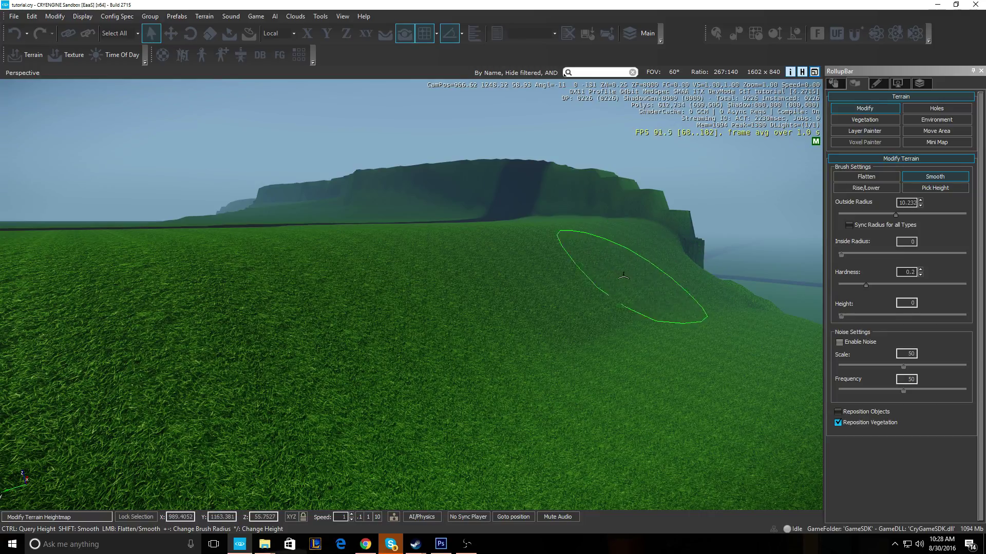
mouse_move(518, 263)
mouse_down()
mouse_move(278, 349)
mouse_move(523, 237)
mouse_up()
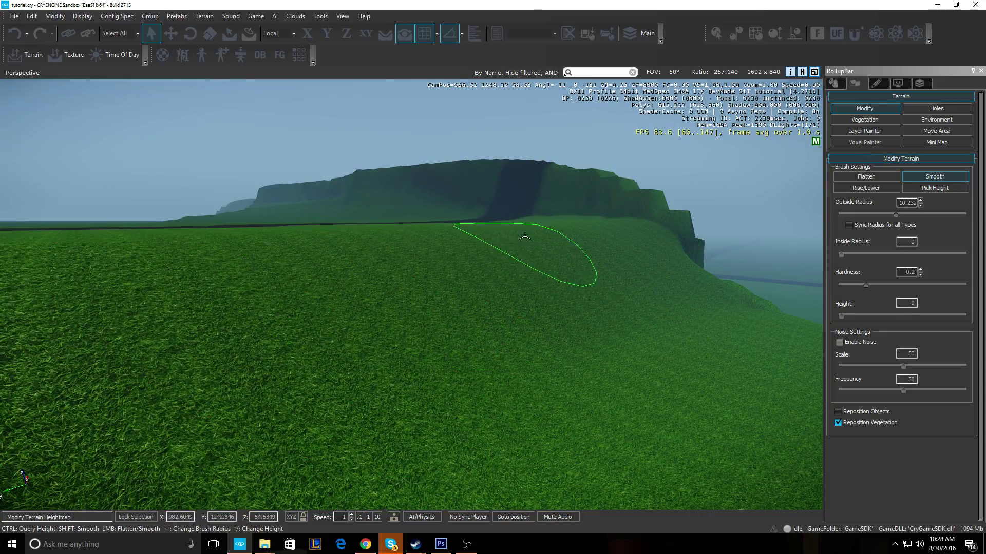
key(w)
mouse_move(267, 333)
right_down()
mouse_move(382, 329)
mouse_move(346, 311)
mouse_move(401, 298)
right_up()
key(s)
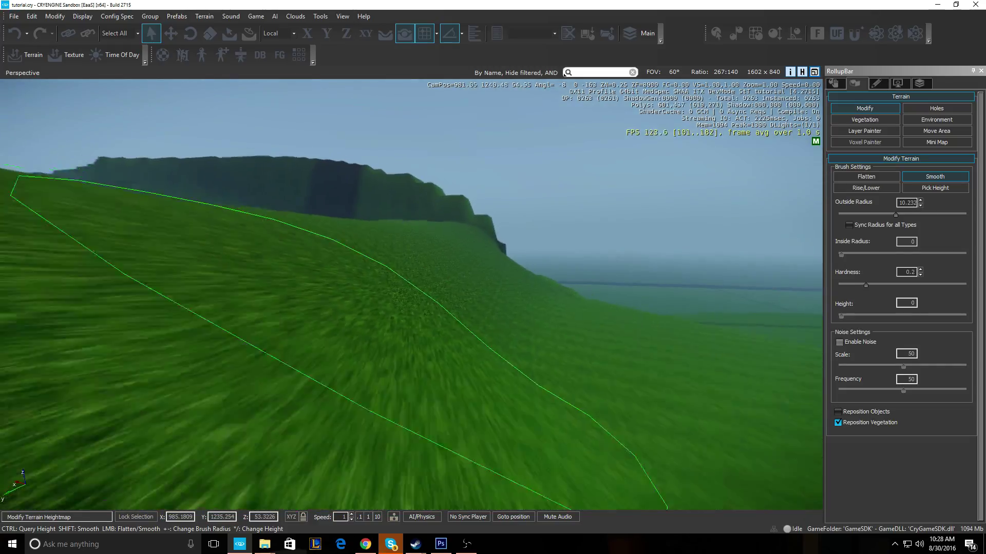
Switch to the Flatten brush, reduce both radii to 1.5488, and carve a row of jagged pits into the slope.
click(868, 177)
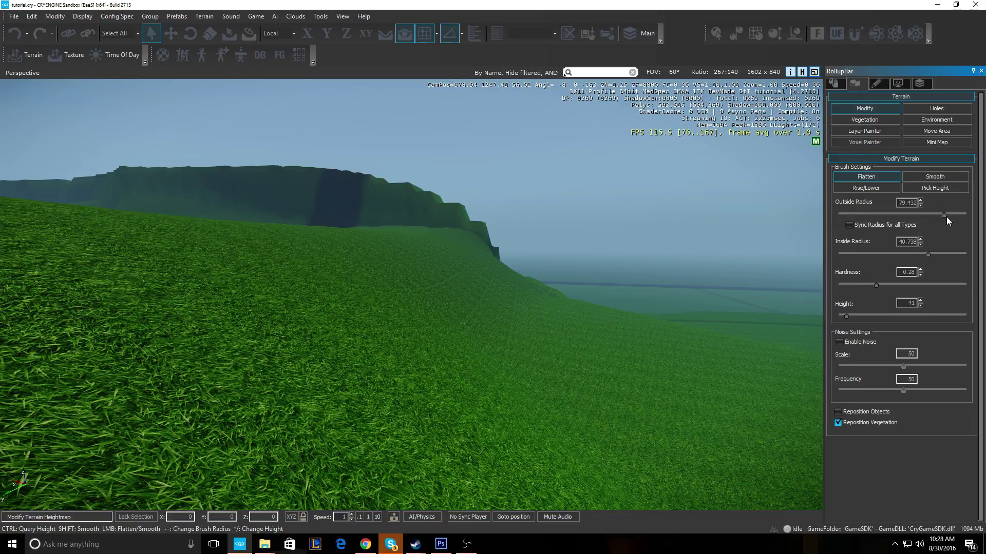
drag(941, 216, 842, 224)
mouse_move(387, 271)
mouse_down()
mouse_move(375, 275)
mouse_move(440, 231)
mouse_move(539, 249)
mouse_up()
mouse_move(435, 272)
mouse_down()
mouse_move(540, 298)
mouse_move(728, 259)
mouse_move(606, 304)
mouse_up()
right_drag(606, 304, 418, 272)
key(s)
click(338, 297)
right_drag(338, 297, 306, 288)
key(a)
mouse_move(306, 288)
mouse_down()
mouse_move(475, 304)
mouse_move(485, 286)
mouse_move(183, 341)
mouse_up()
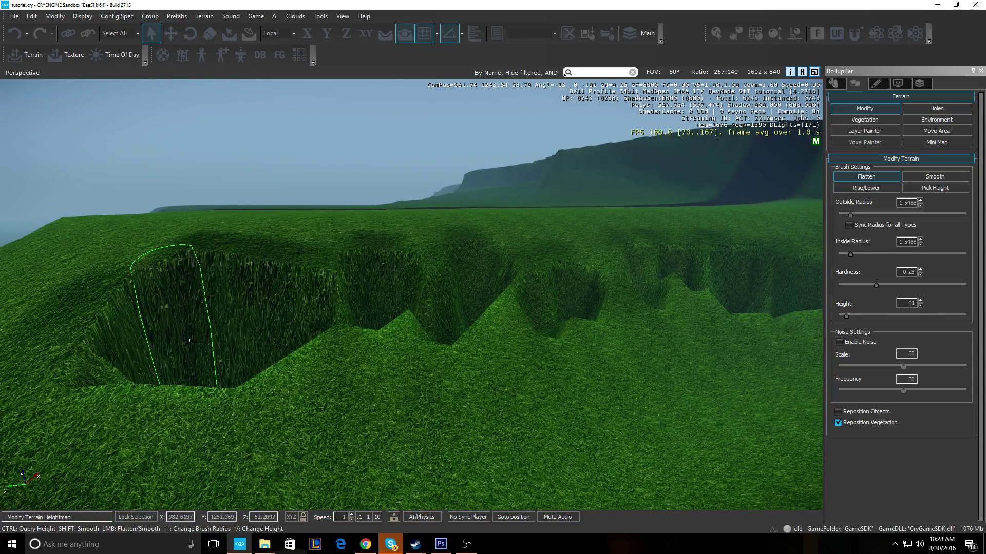
Smooth away the jagged pits along the slope with the Smooth brush.
click(917, 178)
right_drag(411, 307, 386, 315)
mouse_move(386, 314)
mouse_down()
mouse_move(340, 329)
mouse_move(598, 293)
mouse_move(503, 311)
mouse_up()
right_drag(478, 307, 563, 291)
mouse_move(563, 292)
mouse_down()
mouse_move(484, 280)
mouse_move(505, 288)
mouse_up()
key(w)
key(a)
right_drag(267, 331, 446, 348)
key(s)
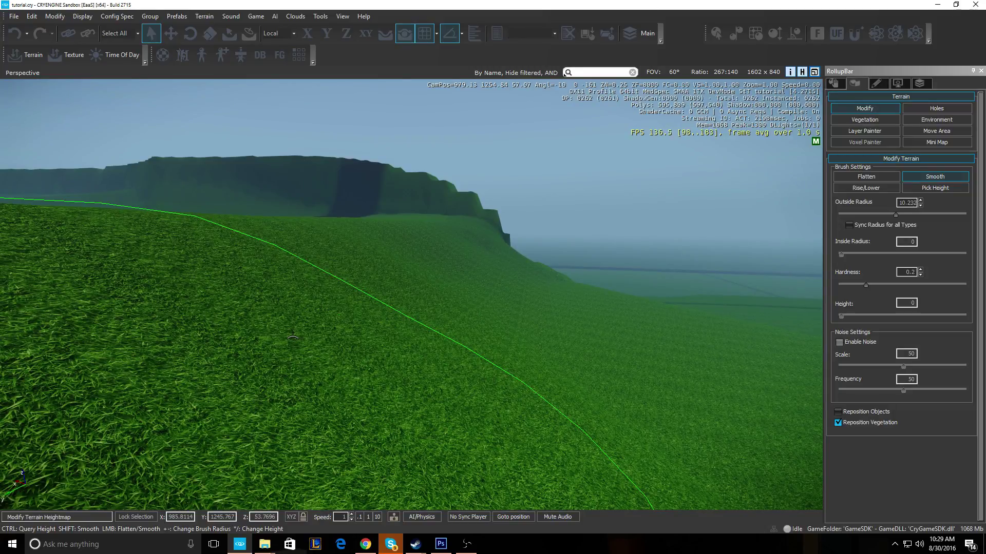
key(s)
right_drag(262, 308, 292, 326)
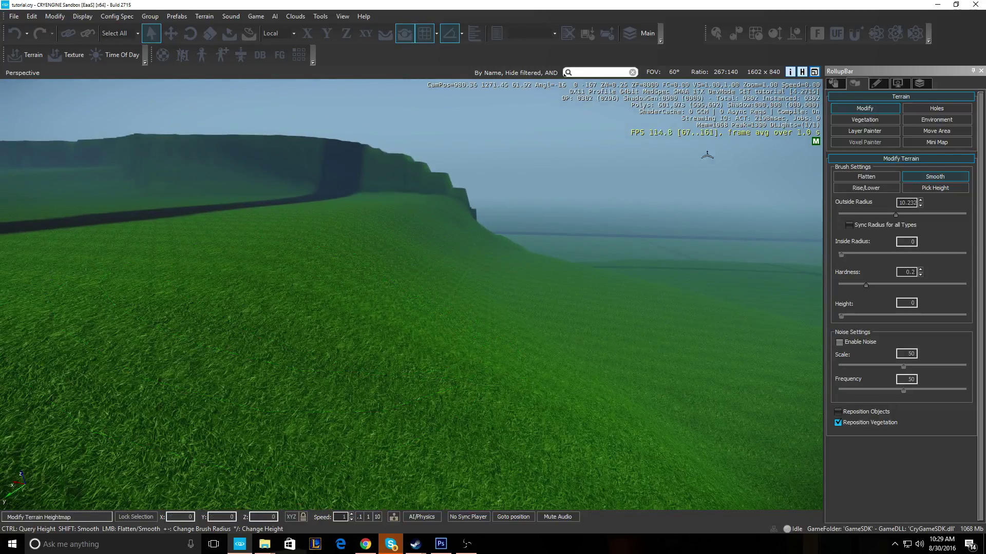
Carve a rugged band of small pits across the terrace slope with the Flatten brush.
click(865, 178)
right_drag(396, 216, 327, 222)
drag(327, 222, 483, 186)
mouse_move(571, 219)
mouse_down()
mouse_move(349, 247)
mouse_move(254, 246)
mouse_move(195, 220)
mouse_up()
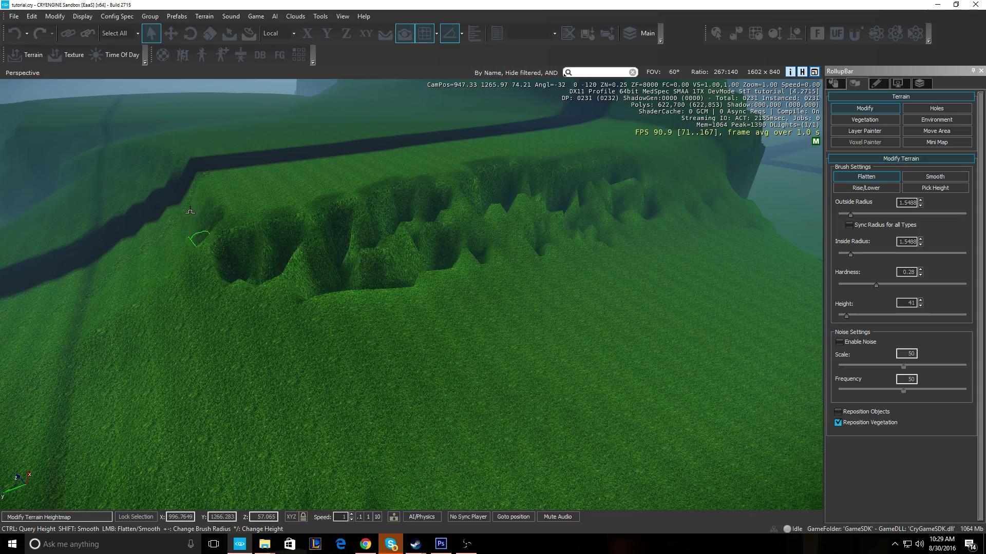
Extend the band of pits across the terrace slope with a Flatten stroke and start smoothing the pits away with the Smooth brush.
drag(160, 191, 617, 197)
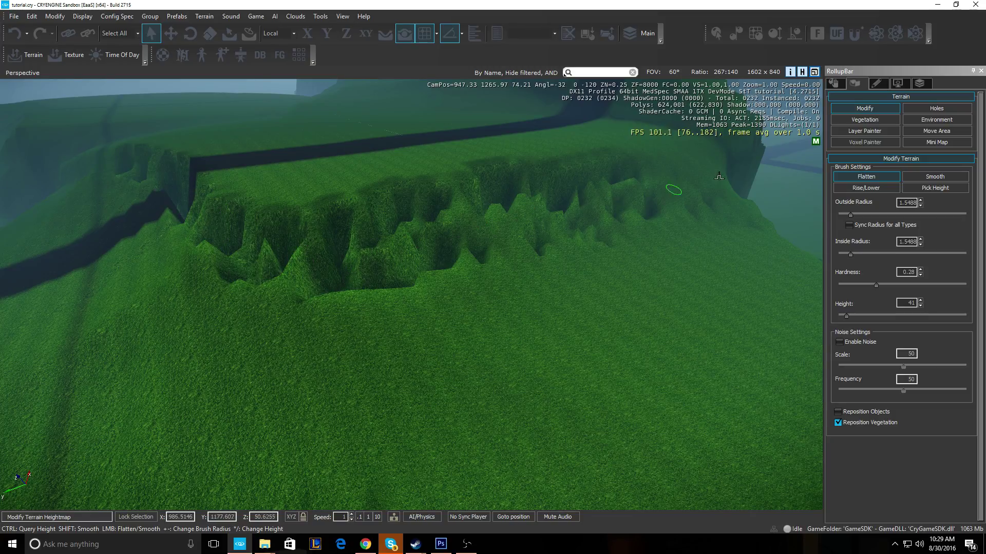
click(927, 178)
key(w)
mouse_move(319, 261)
right_down()
mouse_move(340, 241)
mouse_move(367, 264)
right_up()
mouse_move(372, 262)
mouse_down()
mouse_move(220, 247)
mouse_move(398, 229)
mouse_move(510, 172)
mouse_move(591, 161)
mouse_up()
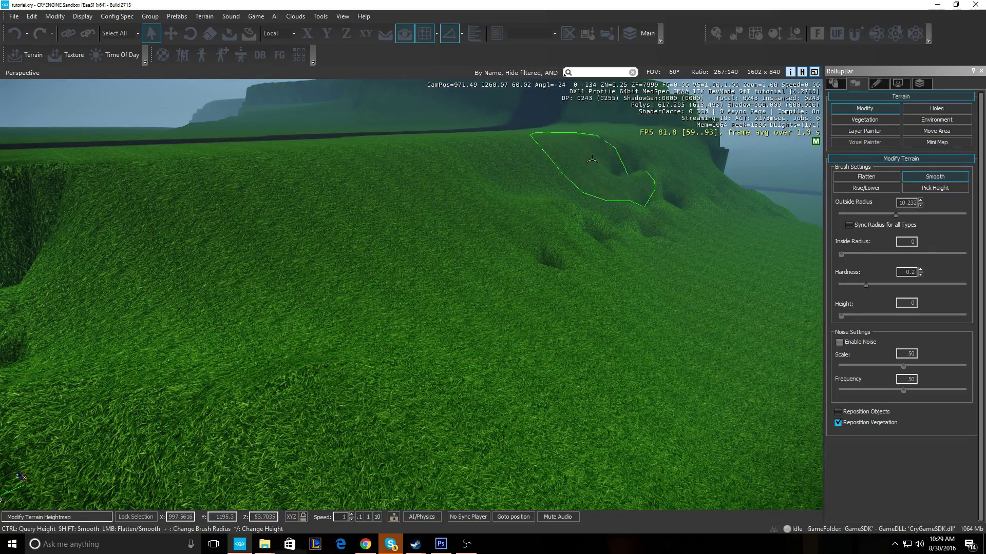
drag(605, 221, 519, 167)
Even out the remaining dips across the terrace slope and its crest with further smoothing strokes.
key(w)
mouse_move(495, 176)
right_down()
mouse_move(645, 145)
mouse_move(495, 180)
right_up()
key(s)
key(a)
key(s)
mouse_move(495, 180)
mouse_down()
mouse_move(329, 178)
mouse_move(137, 145)
mouse_move(375, 194)
mouse_move(352, 418)
mouse_move(598, 304)
mouse_up()
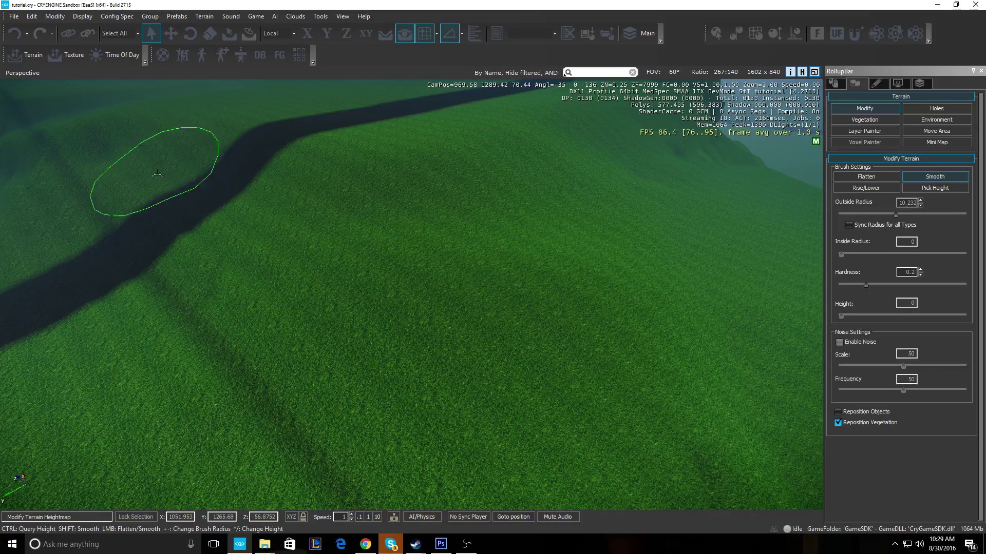
mouse_move(446, 257)
right_down()
mouse_move(472, 202)
mouse_move(450, 256)
mouse_move(392, 297)
right_up()
key(w)
key(d)
key(s)
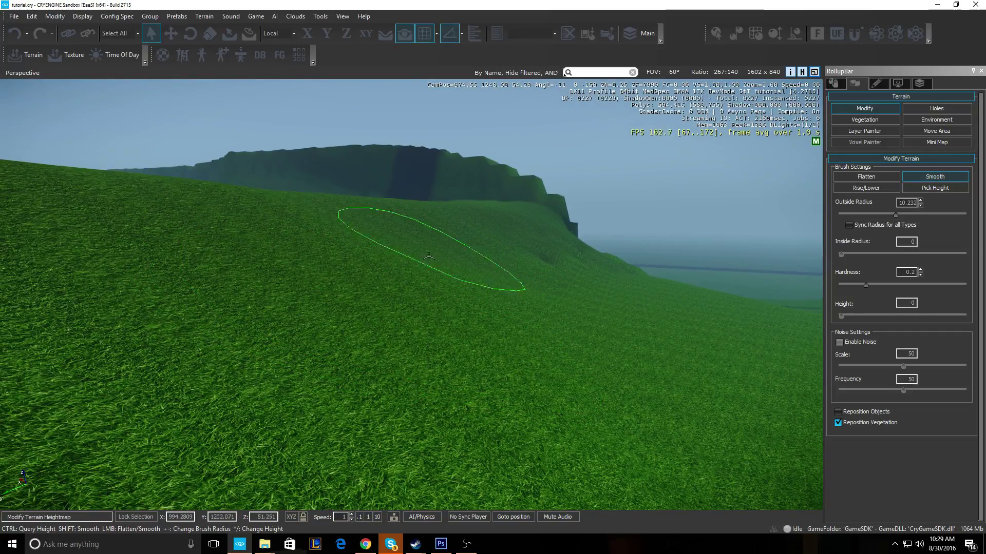
mouse_move(377, 225)
mouse_down()
mouse_move(226, 302)
mouse_move(311, 257)
mouse_up()
Carve a fresh band of jagged pits in several rows across the slope below the dark strip with the Flatten brush.
mouse_move(310, 257)
right_down()
mouse_move(329, 201)
mouse_move(309, 264)
right_up()
key(w)
key(a)
key(d)
key(s)
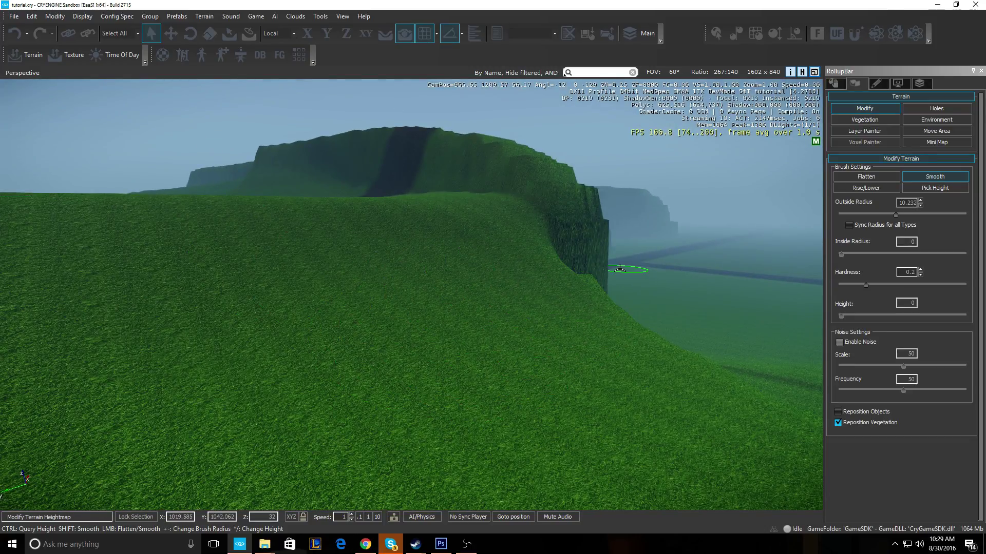
click(865, 177)
key(w)
mouse_move(495, 220)
right_down()
mouse_move(401, 231)
mouse_move(399, 248)
right_up()
key(a)
key(s)
key(s)
right_drag(471, 252, 385, 291)
drag(385, 292, 341, 303)
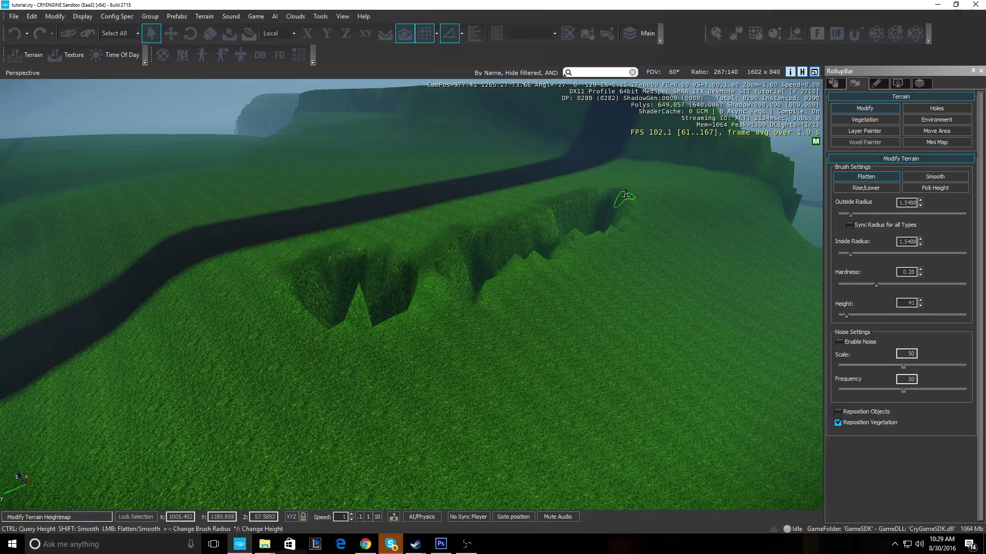
drag(685, 201, 440, 248)
mouse_move(344, 274)
mouse_down()
mouse_move(514, 244)
mouse_move(565, 287)
mouse_move(588, 333)
mouse_move(594, 298)
mouse_up()
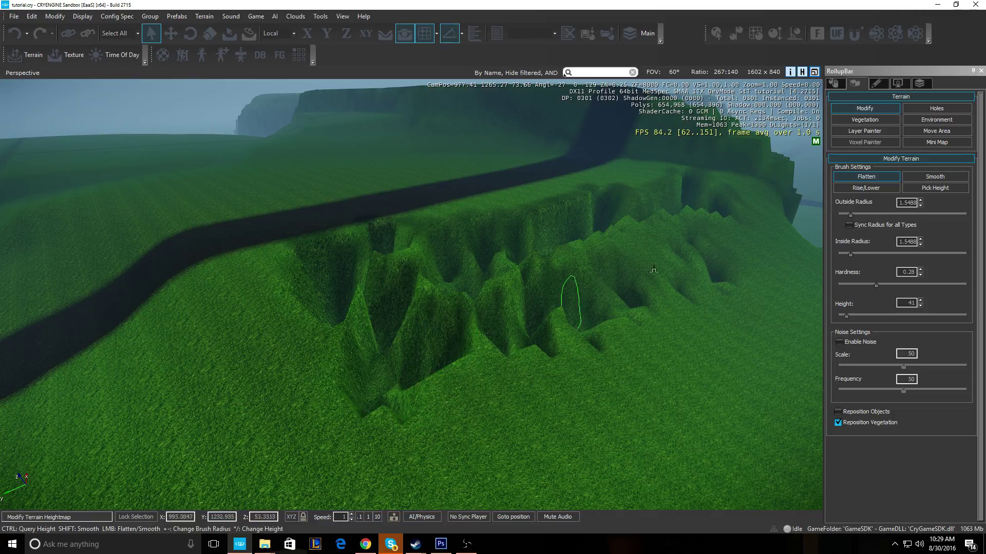
Blend the rows of pits below the dark strip into a soft slope with the Smooth brush.
click(935, 176)
mouse_move(477, 241)
mouse_down()
mouse_move(451, 292)
mouse_move(330, 264)
mouse_move(424, 273)
mouse_move(406, 339)
mouse_move(573, 239)
mouse_up()
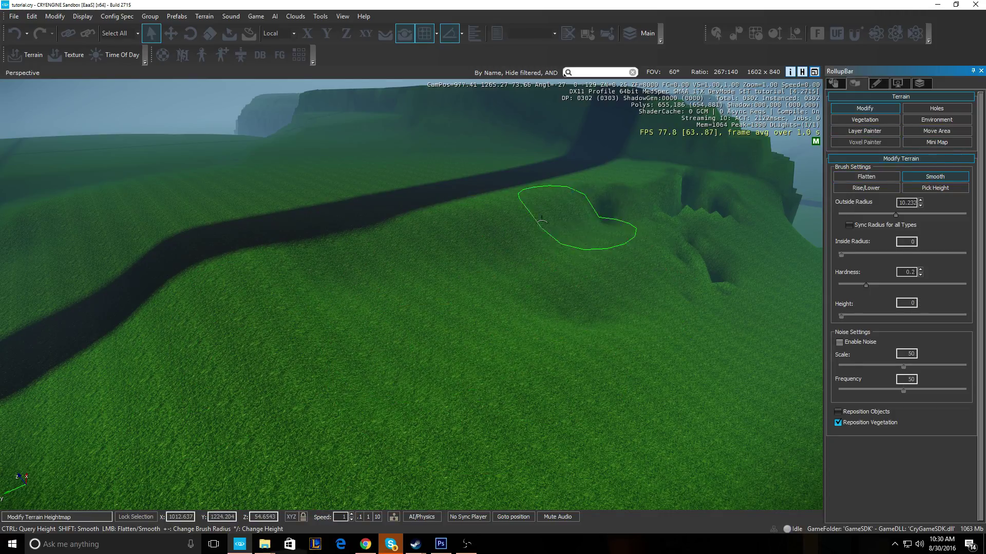
drag(681, 293, 737, 200)
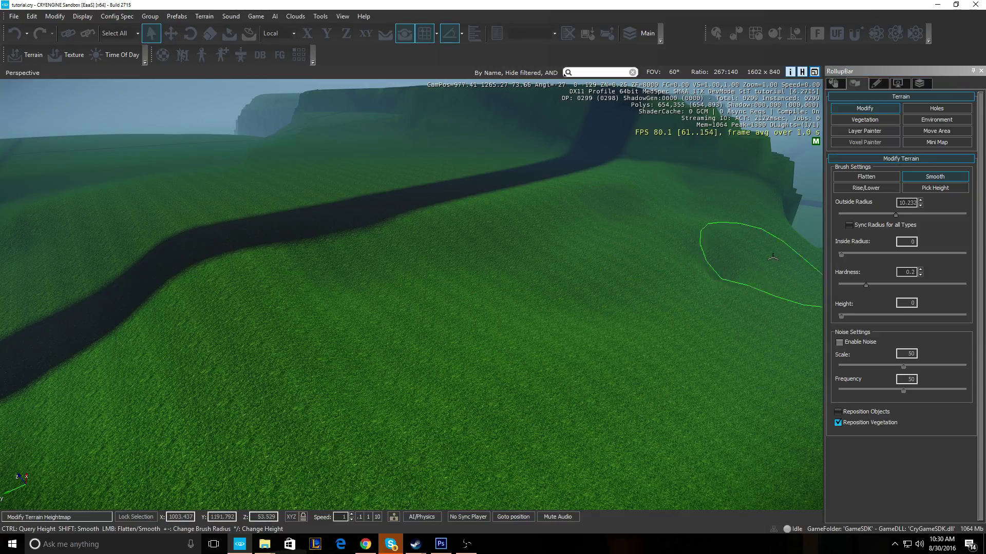
key(w)
mouse_move(560, 288)
right_down()
mouse_move(562, 264)
mouse_move(537, 264)
right_up()
key(d)
key(s)
drag(501, 369, 439, 315)
Examine the smoothed hillside and its transition to the lower ground from several angles.
mouse_move(399, 252)
right_down()
mouse_move(405, 200)
mouse_move(436, 192)
mouse_move(410, 194)
mouse_move(434, 188)
mouse_move(349, 169)
mouse_move(365, 154)
mouse_move(410, 173)
mouse_move(380, 183)
right_up()
key(d)
key(w)
key(w)
key(d)
key(a)
key(w)
key(d)
key(s)
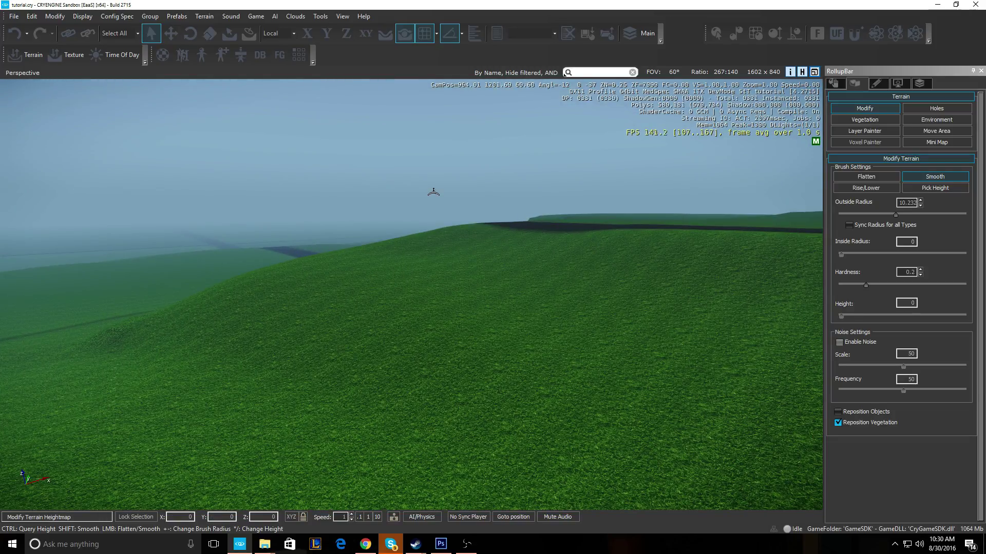
key(w)
right_drag(476, 258, 421, 258)
key(d)
key(a)
key(w)
right_drag(513, 263, 568, 252)
key(a)
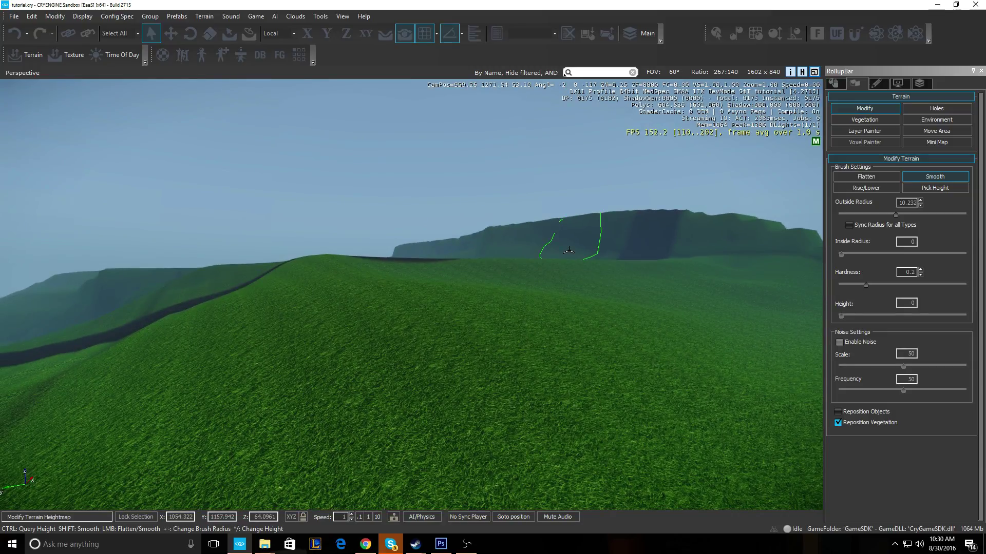
right_drag(483, 332, 476, 341)
key(d)
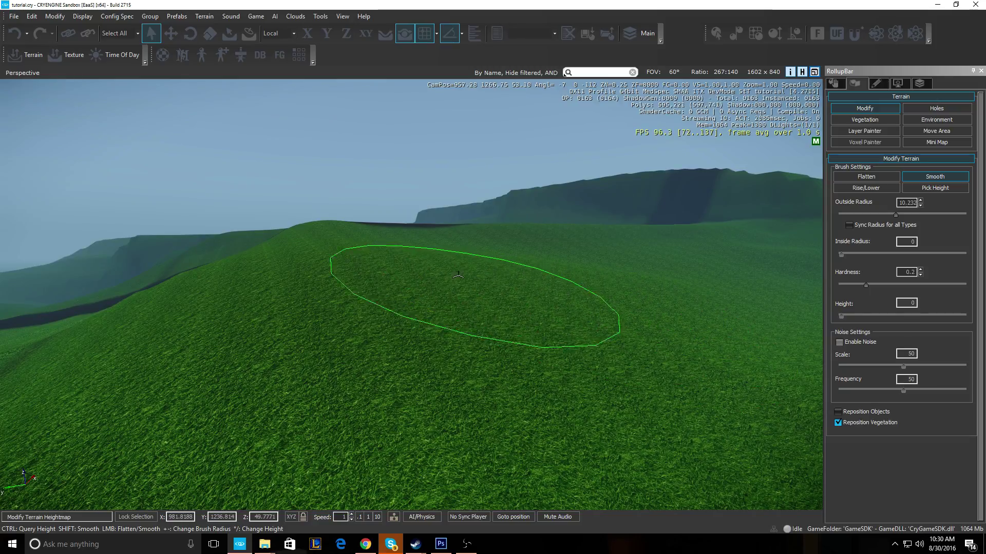
Carve rough pits with the Flatten brush into the slope on both sides of the dark strip.
key(w)
mouse_move(456, 318)
right_down()
mouse_move(499, 313)
mouse_move(462, 319)
mouse_move(431, 352)
mouse_move(478, 354)
mouse_move(427, 318)
right_up()
key(d)
key(w)
key(w)
mouse_move(616, 341)
right_down()
mouse_move(334, 315)
mouse_move(594, 359)
right_up()
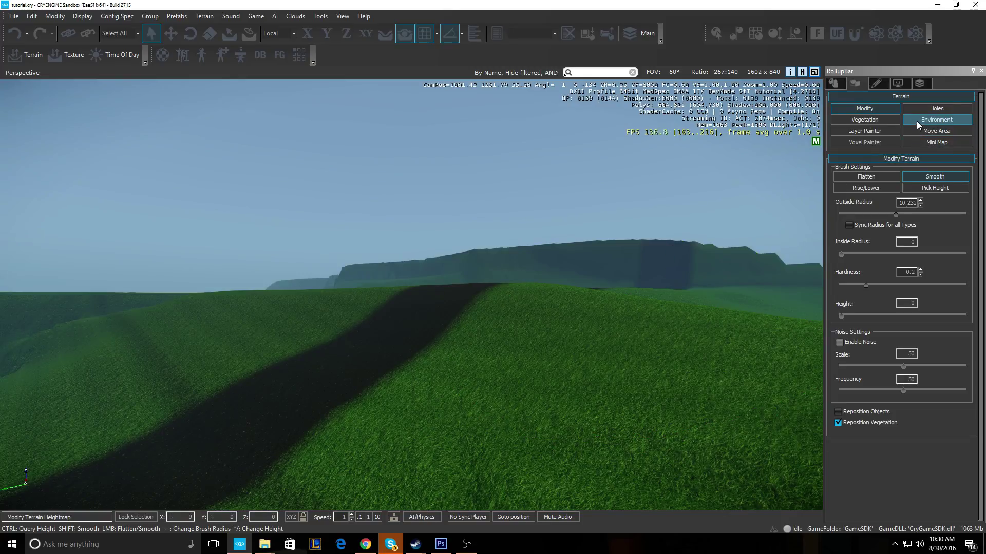
click(880, 176)
mouse_move(462, 308)
right_down()
mouse_move(417, 264)
mouse_move(293, 264)
mouse_move(433, 291)
mouse_move(152, 322)
mouse_move(183, 341)
mouse_move(387, 281)
right_up()
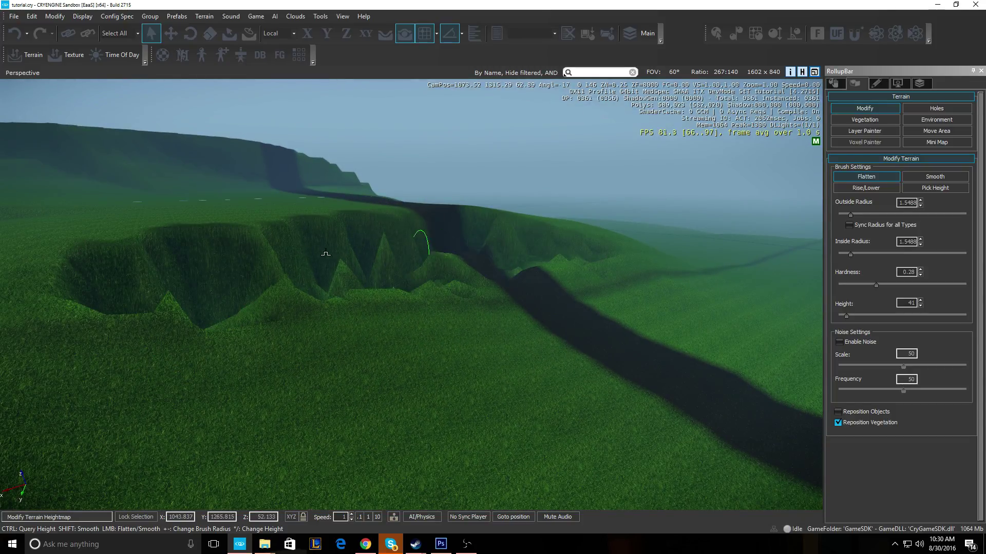
Smooth out the pits on both sides of the dark strip with the Smooth brush.
click(924, 176)
mouse_move(216, 241)
mouse_down()
mouse_move(183, 272)
mouse_move(192, 303)
mouse_move(363, 258)
mouse_up()
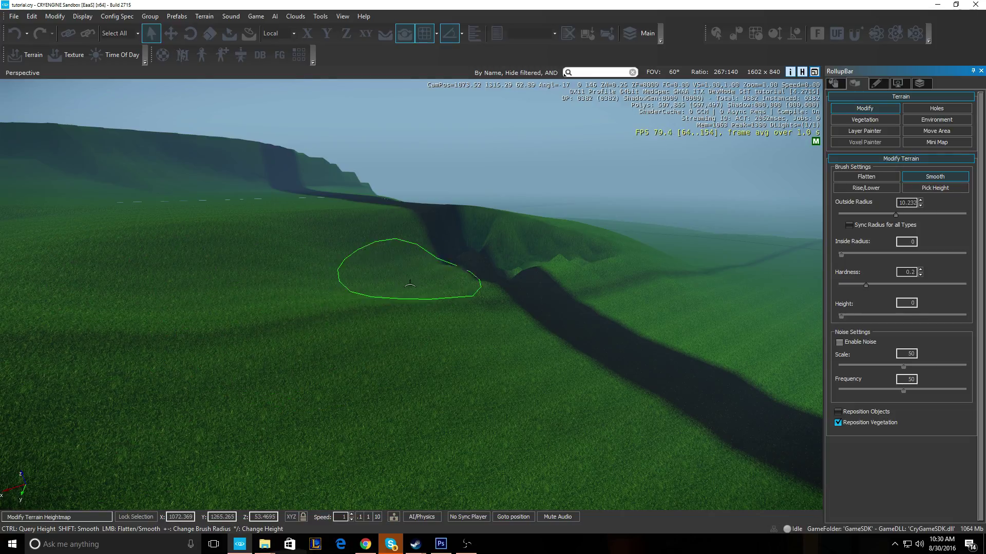
drag(410, 284, 531, 252)
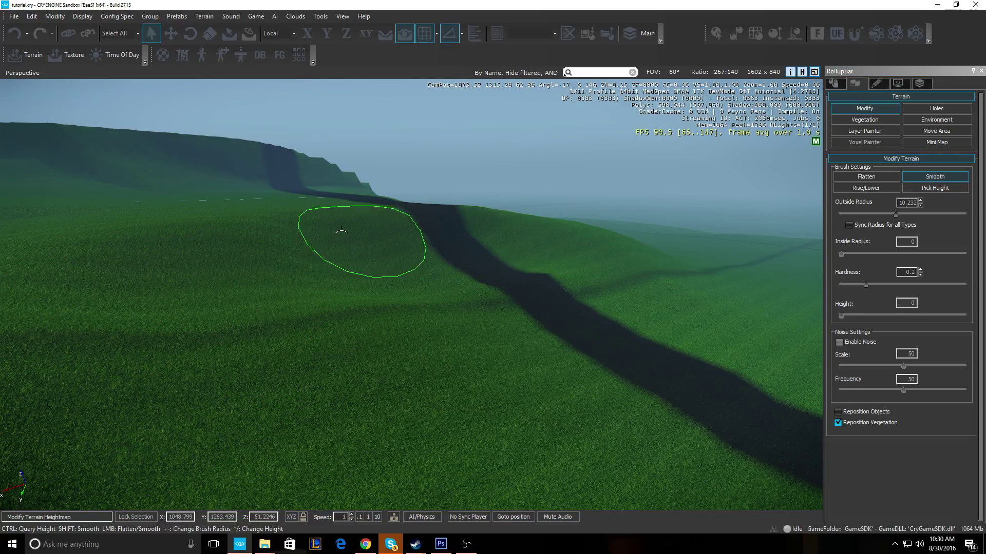
right_drag(428, 211, 425, 294)
drag(426, 294, 441, 291)
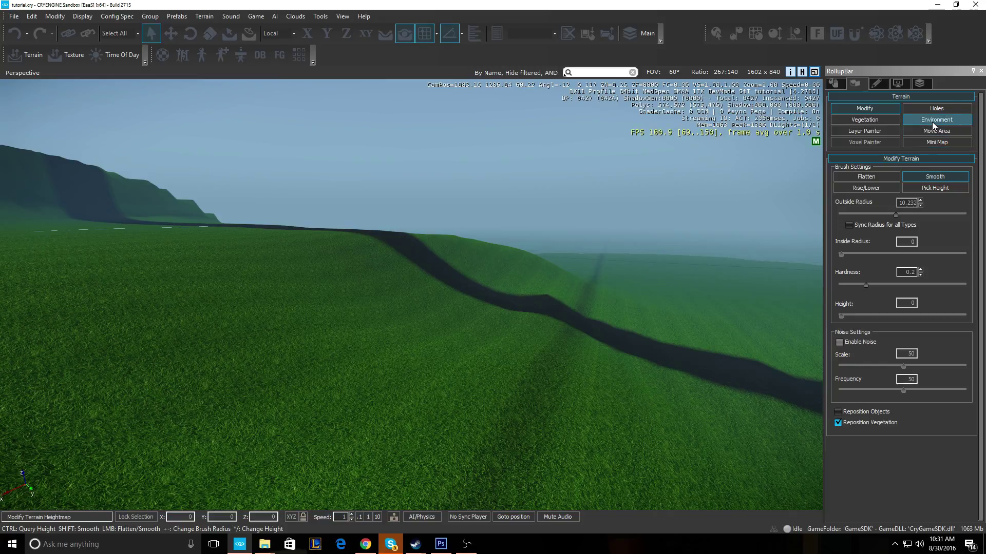
Raise a few small bumps on the slope with the Rise/Lower brush and smooth them back into the hillside.
click(855, 189)
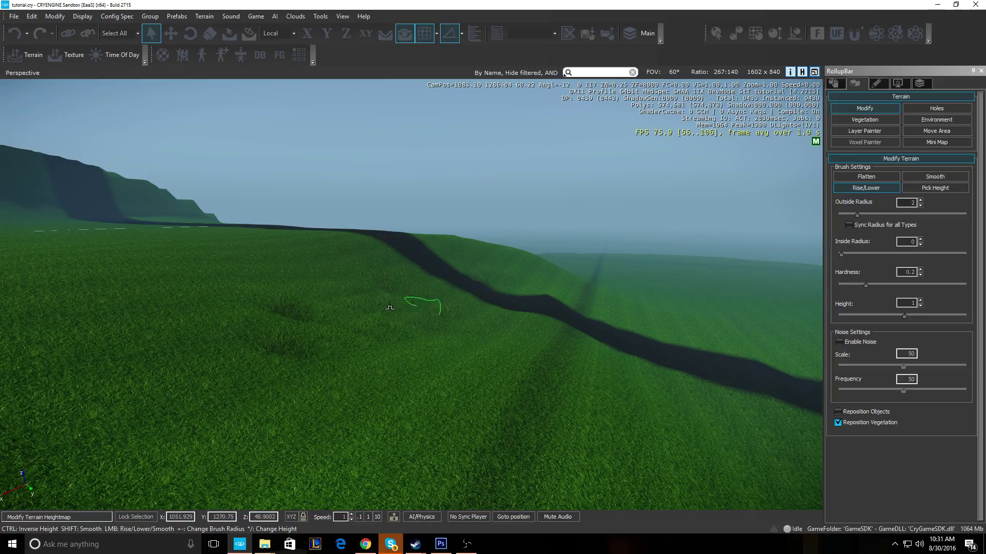
click(926, 177)
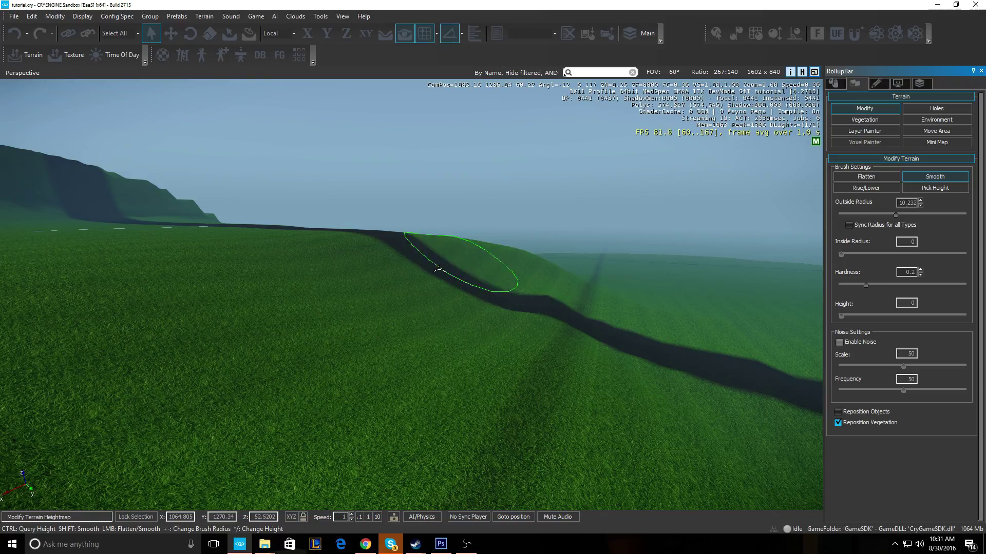
drag(301, 272, 242, 270)
Round off the steep cliff edge beside the dark strip on the neighbouring plateau with the Smooth brush.
key(w)
mouse_move(242, 270)
right_down()
mouse_move(221, 268)
mouse_move(246, 271)
right_up()
right_drag(389, 295, 303, 287)
mouse_move(380, 272)
right_down()
mouse_move(392, 288)
mouse_move(385, 295)
mouse_move(258, 289)
mouse_move(380, 308)
mouse_move(359, 295)
mouse_move(448, 250)
right_up()
key(w)
key(w)
mouse_move(360, 238)
right_down()
mouse_move(359, 215)
mouse_move(388, 188)
mouse_move(390, 226)
mouse_move(411, 241)
mouse_move(401, 248)
mouse_move(541, 229)
right_up()
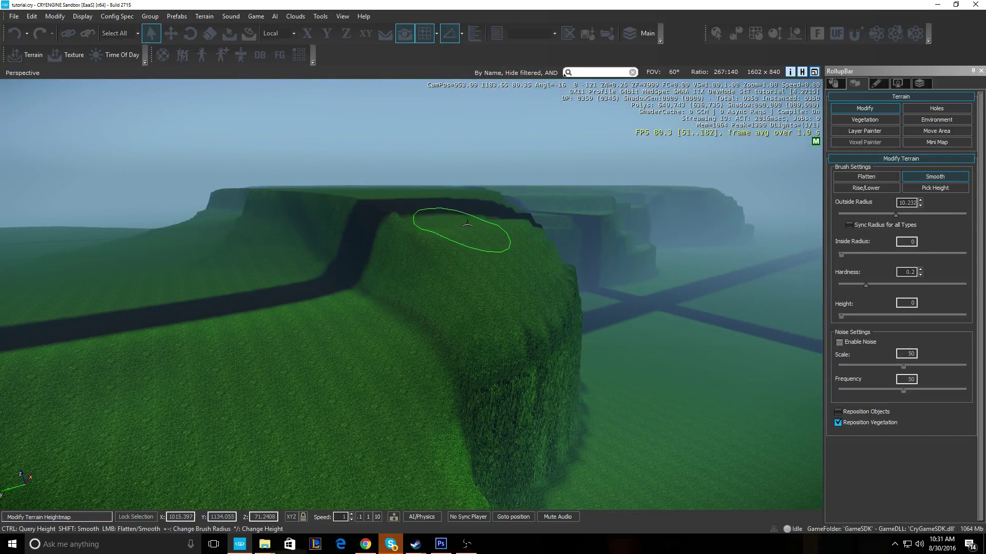
Soften the terrace slopes that lead up to the tall plateau wall.
key(w)
right_drag(532, 258, 478, 241)
right_drag(604, 281, 552, 290)
key(w)
mouse_move(459, 296)
right_down()
mouse_move(445, 251)
mouse_move(514, 287)
mouse_move(405, 289)
right_up()
key(a)
right_drag(172, 224, 186, 206)
key(w)
key(s)
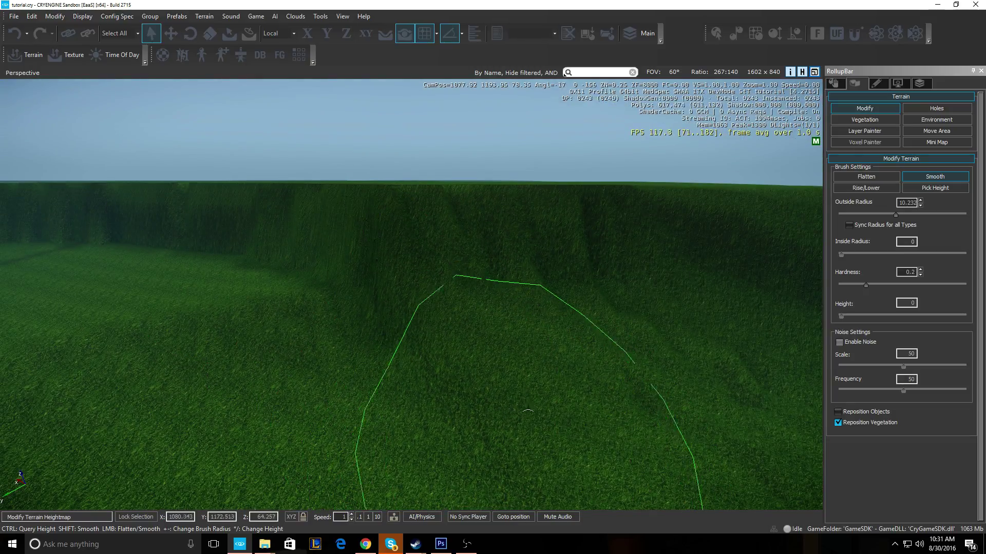
Smooth the terrace ground along the foot of the tall ribbed wall.
key(w)
right_drag(432, 391, 370, 342)
key(w)
right_drag(430, 393, 303, 402)
key(a)
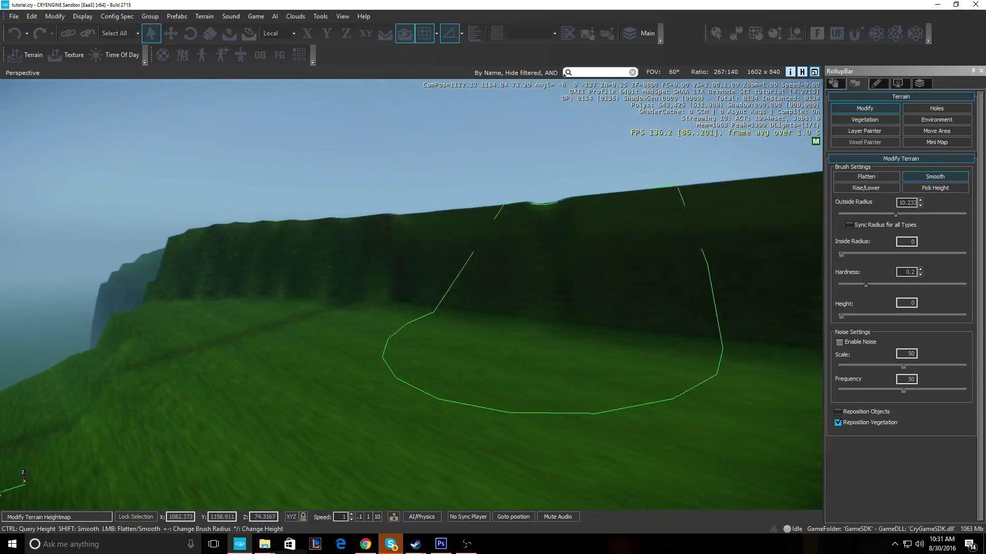
right_drag(411, 339, 428, 326)
key(w)
key(a)
right_drag(493, 334, 601, 341)
key(d)
key(w)
Smooth the ribbed two-tier cliff face and its base, working from the low ground in front of it.
right_drag(431, 267, 383, 334)
key(s)
key(a)
key(a)
key(s)
key(d)
key(w)
key(s)
key(a)
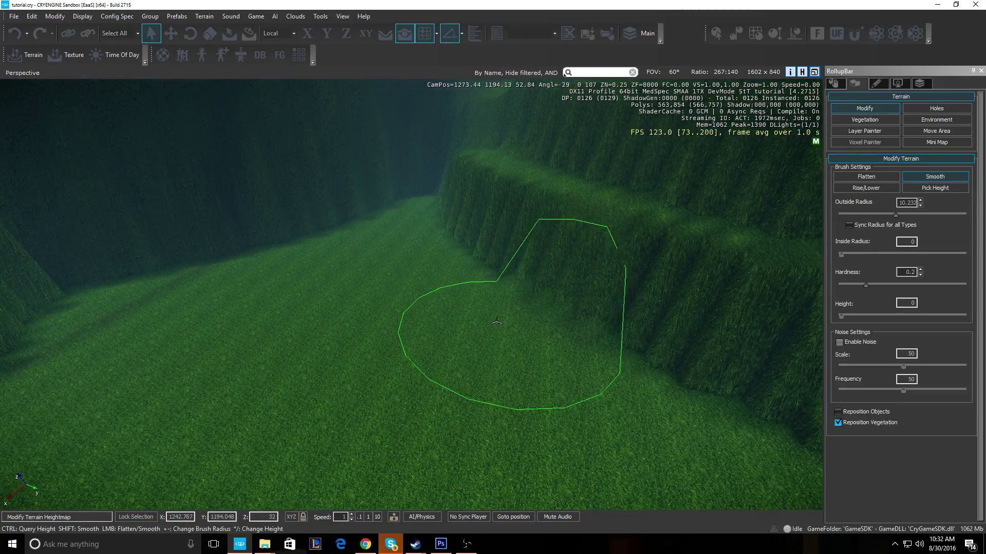
right_drag(418, 288, 478, 269)
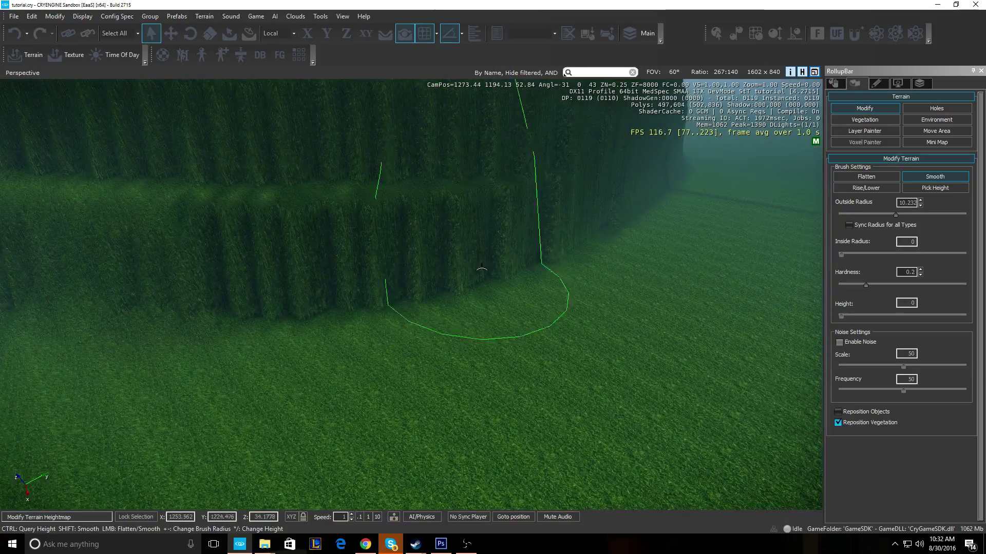
right_drag(321, 285, 238, 275)
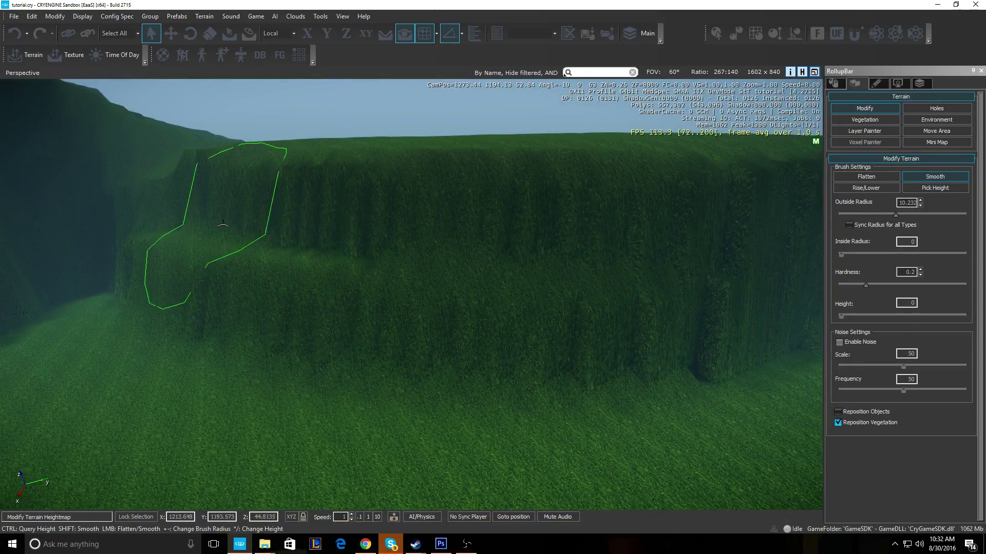
right_drag(619, 239, 664, 235)
key(d)
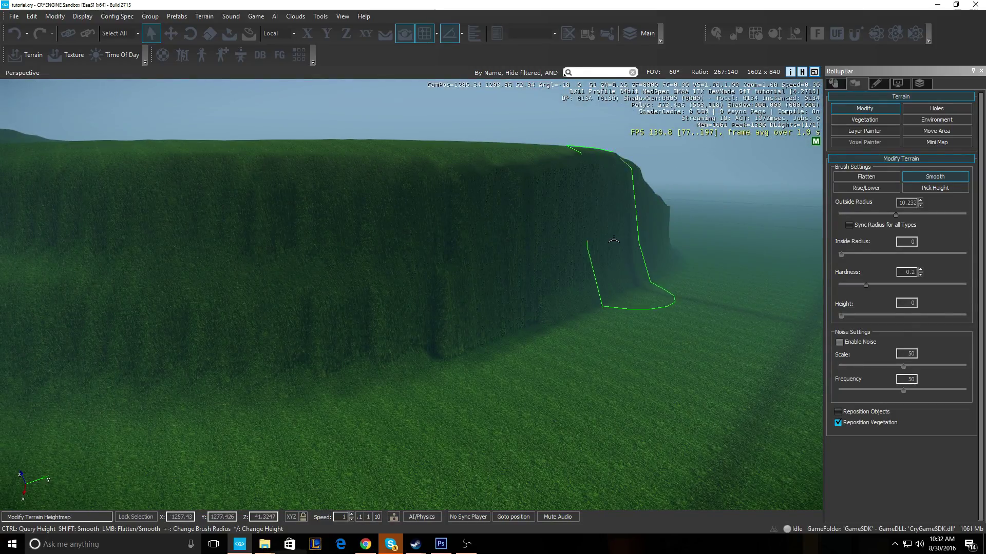
Smooth the small remaining ledges on the broad terrace crossed by the dark strip.
key(w)
mouse_move(435, 259)
right_down()
mouse_move(272, 263)
mouse_move(295, 254)
mouse_move(288, 226)
mouse_move(272, 223)
mouse_move(243, 267)
mouse_move(267, 292)
mouse_move(299, 240)
right_up()
key(s)
key(w)
key(s)
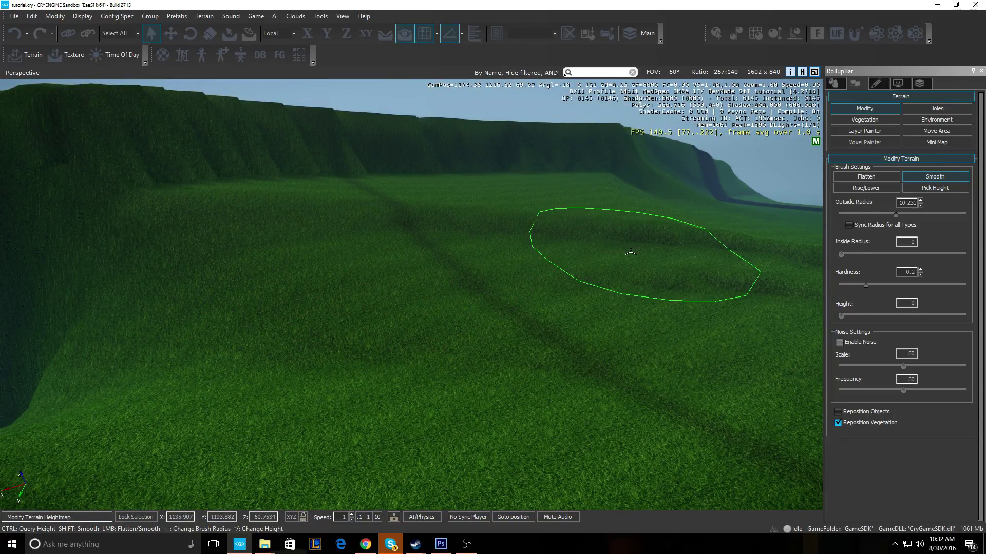
key(w)
key(d)
mouse_move(560, 256)
right_down()
mouse_move(577, 260)
mouse_move(539, 308)
mouse_move(462, 246)
mouse_move(441, 249)
mouse_move(534, 286)
mouse_move(603, 267)
right_up()
key(s)
key(w)
key(d)
drag(603, 267, 457, 267)
Round off the top edge and ledges of the tall cliff face with the Smooth brush.
key(a)
mouse_move(377, 270)
right_down()
mouse_move(239, 236)
mouse_move(323, 250)
right_up()
key(s)
mouse_move(381, 289)
right_down()
mouse_move(343, 306)
mouse_move(425, 309)
right_up()
key(a)
key(a)
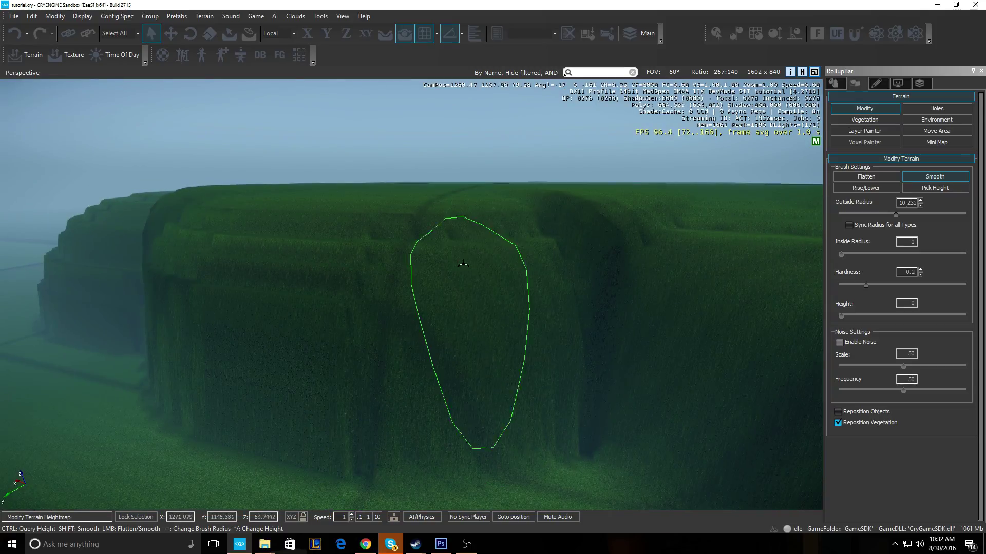
key(a)
key(w)
right_drag(244, 282, 279, 262)
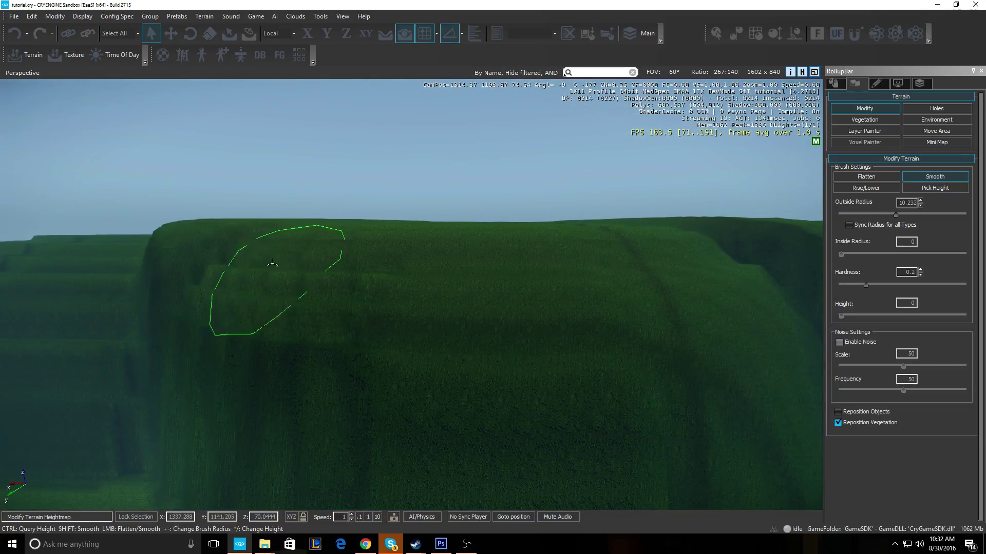
Blend the stacked ledges of the next stepped cliff into a rounded face.
key(a)
mouse_move(333, 286)
right_down()
mouse_move(352, 298)
mouse_move(440, 286)
mouse_move(396, 337)
mouse_move(420, 303)
mouse_move(480, 304)
right_up()
key(w)
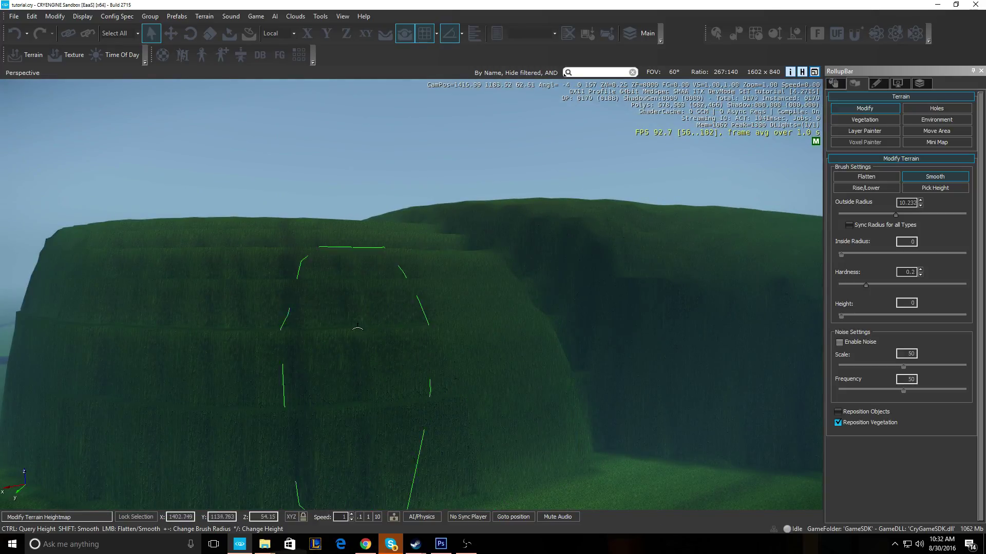
key(a)
mouse_move(185, 298)
right_down()
mouse_move(202, 288)
mouse_move(322, 284)
right_up()
key(a)
right_drag(430, 317, 434, 308)
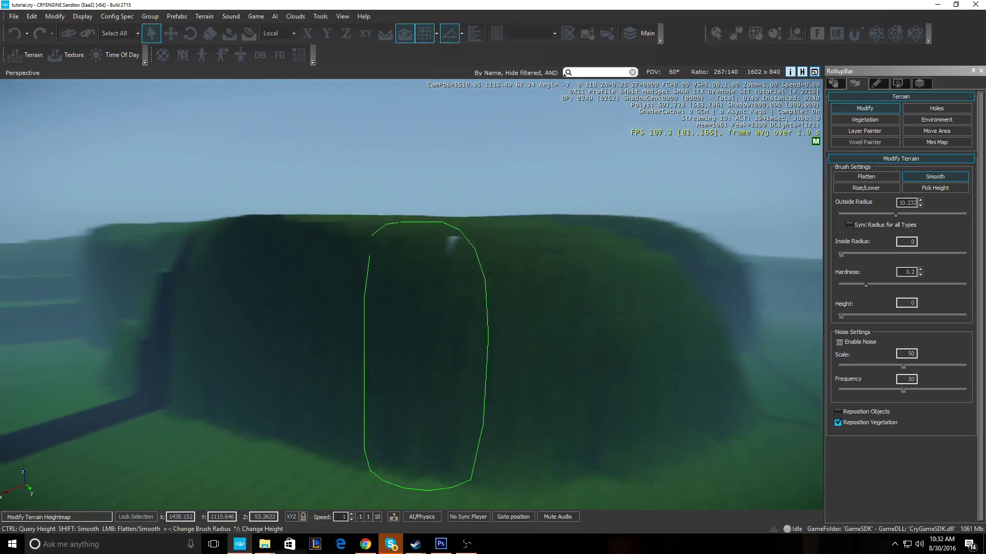
Continue smoothing around the plateau along the high wall beside the stepped terraces.
key(w)
key(a)
right_drag(219, 294, 293, 302)
key(a)
key(a)
right_drag(150, 298, 174, 299)
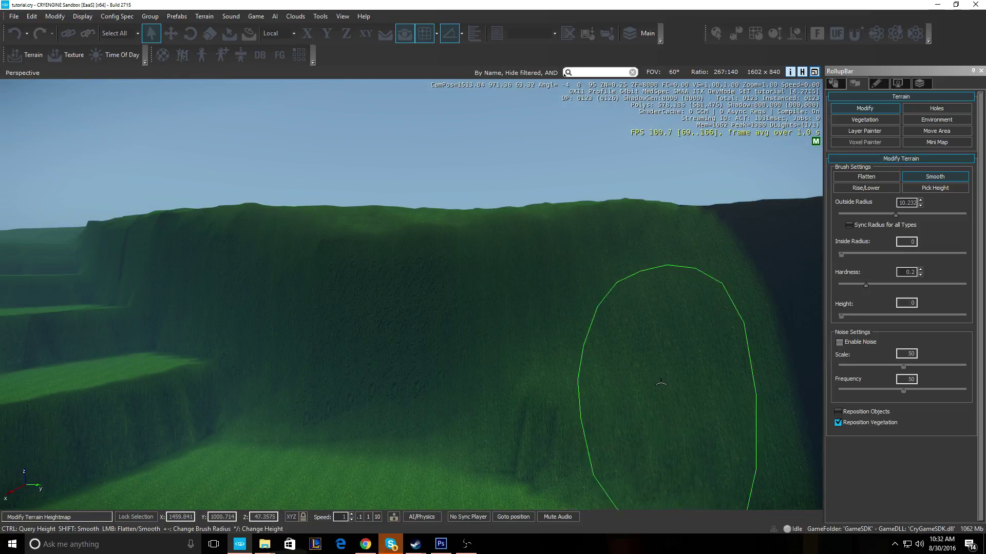
Smooth the edges of the lower terraces on the stepped hill into gentle slopes.
right_drag(660, 382, 436, 400)
key(a)
mouse_move(313, 388)
right_down()
mouse_move(267, 404)
mouse_move(298, 403)
right_up()
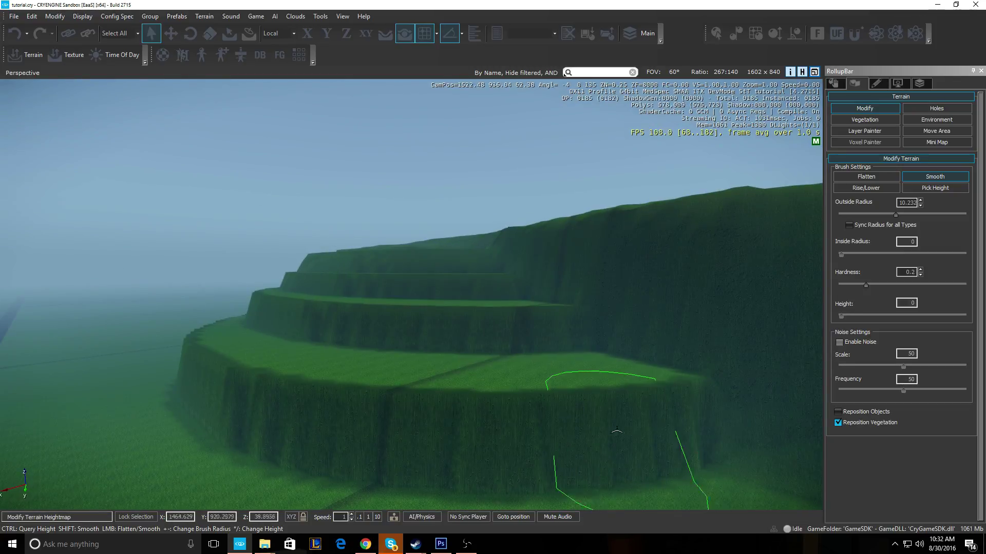
key(a)
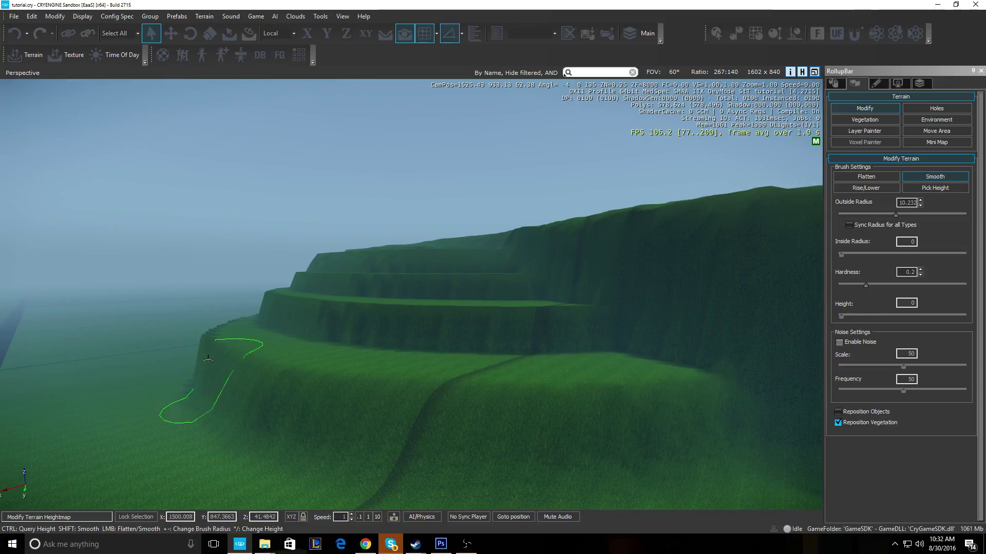
mouse_move(320, 320)
mouse_down()
mouse_move(556, 324)
mouse_move(308, 325)
mouse_move(295, 290)
mouse_up()
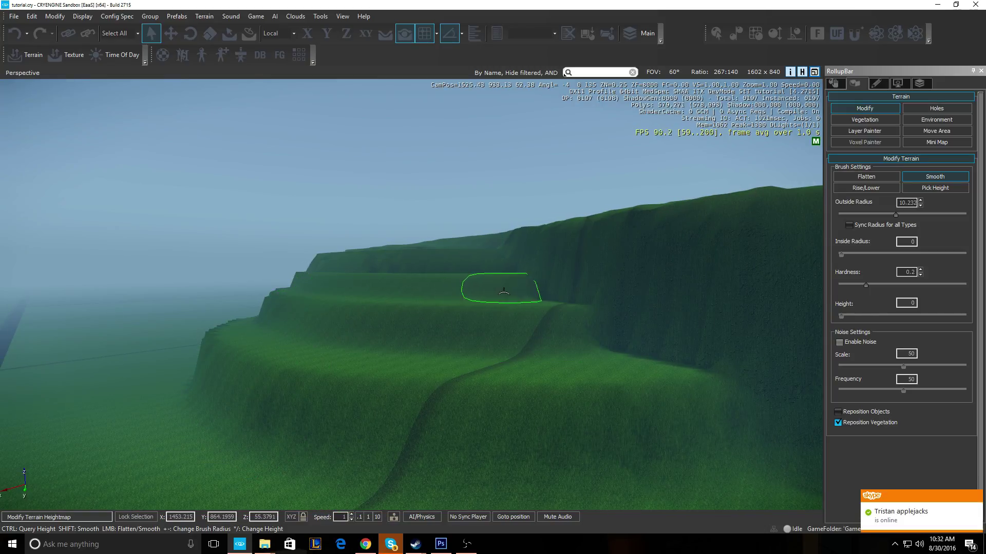
Smooth the stacked terraces of the stepped hill where they meet the high wall, using the Smooth brush.
key(w)
mouse_move(322, 315)
right_down()
mouse_move(391, 385)
mouse_move(322, 339)
mouse_move(367, 354)
mouse_move(406, 334)
right_up()
key(a)
drag(405, 334, 668, 359)
key(w)
right_drag(668, 360, 459, 319)
mouse_move(459, 320)
mouse_down()
mouse_move(505, 377)
mouse_move(700, 290)
mouse_move(488, 305)
mouse_up()
key(d)
right_drag(487, 305, 510, 312)
drag(510, 313, 557, 206)
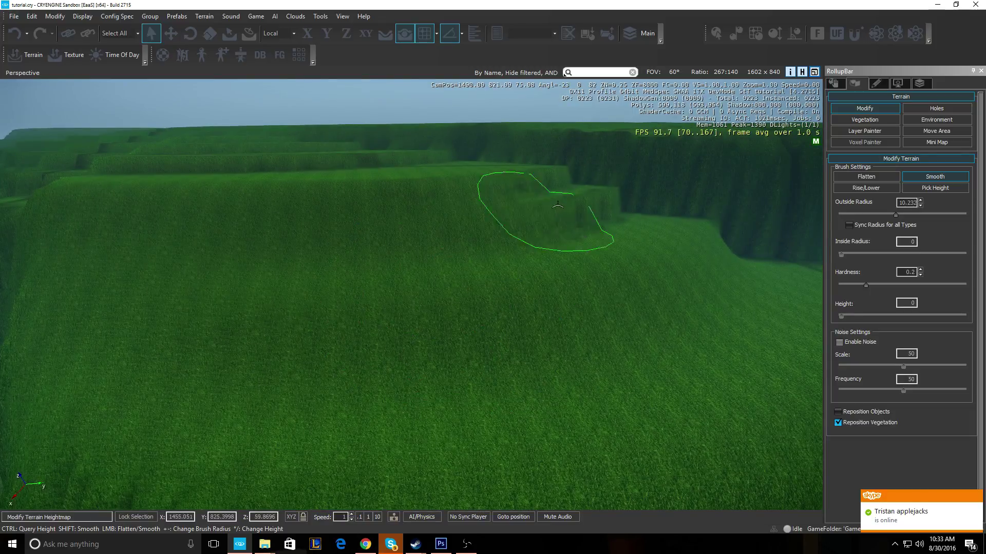
Soften the remaining blocky corner steps of the upper terraces into the surrounding slope.
key(s)
key(d)
right_drag(447, 260, 432, 287)
mouse_move(431, 288)
mouse_down()
mouse_move(244, 264)
mouse_move(430, 411)
mouse_move(689, 288)
mouse_up()
key(w)
mouse_move(431, 239)
right_down()
mouse_move(411, 285)
mouse_move(423, 256)
mouse_move(447, 246)
right_up()
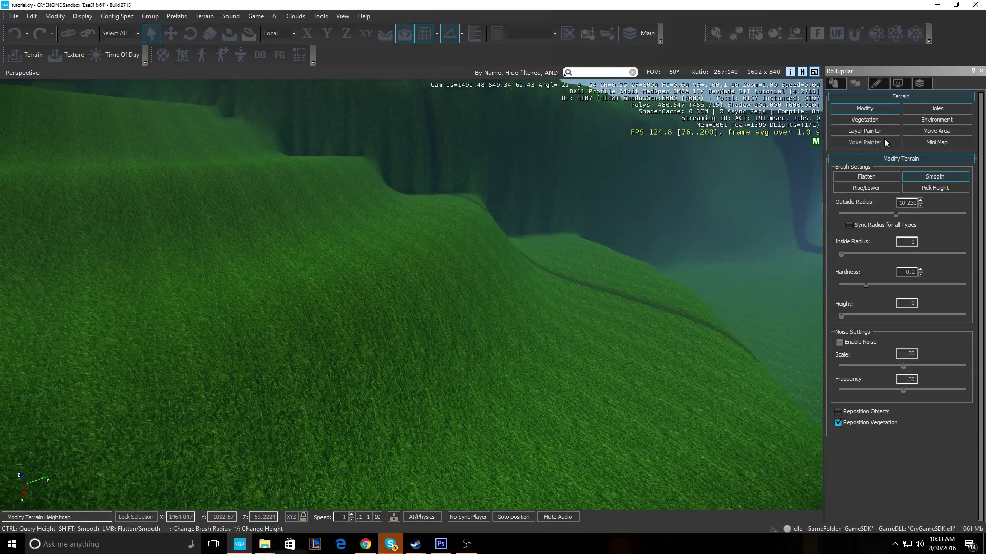
Dab the slope with the Rise/Lower brush and carve rows of jagged notches across the hillside with the Flatten brush.
click(875, 190)
click(383, 298)
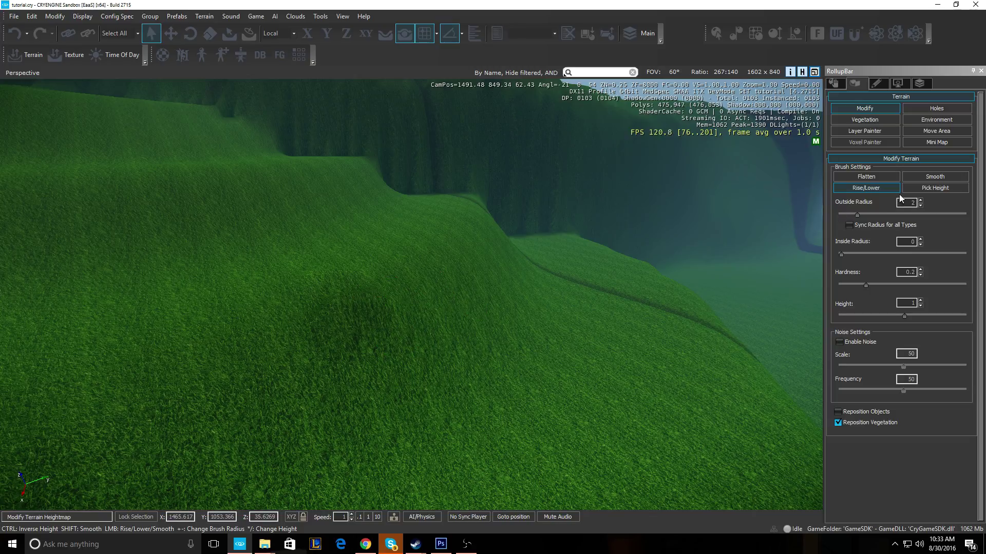
click(873, 177)
mouse_move(429, 257)
mouse_down()
mouse_move(367, 329)
mouse_move(339, 313)
mouse_up()
right_drag(395, 318, 351, 318)
key(s)
mouse_move(229, 266)
mouse_down()
mouse_move(355, 245)
mouse_move(288, 180)
mouse_move(343, 182)
mouse_up()
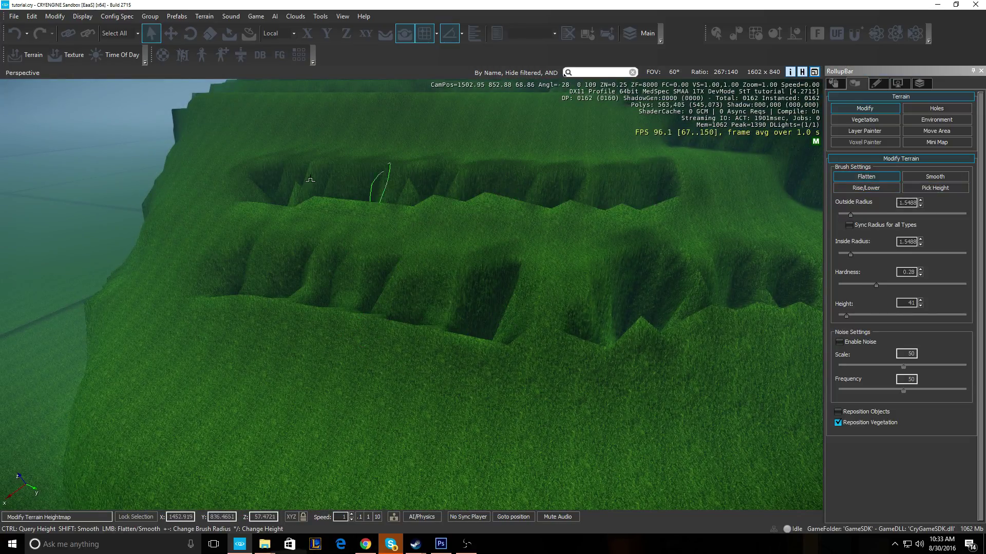
drag(255, 107, 524, 111)
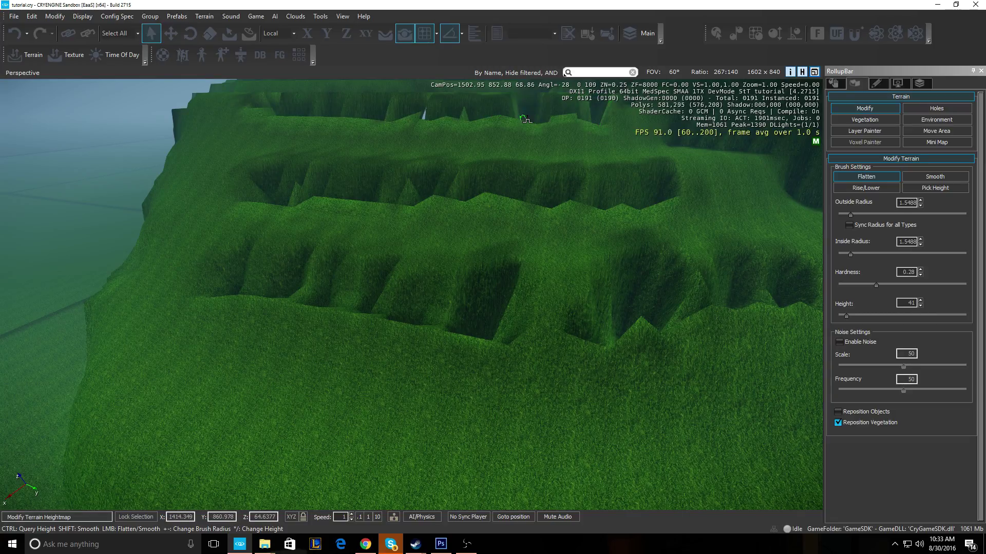
Smooth the jagged notch rows on the hillside into soft, uneven bumps.
click(932, 178)
mouse_move(359, 308)
mouse_down()
mouse_move(302, 260)
mouse_move(339, 318)
mouse_move(740, 234)
mouse_move(694, 234)
mouse_move(462, 187)
mouse_move(271, 187)
mouse_up()
mouse_move(271, 187)
right_down()
mouse_move(396, 190)
mouse_move(403, 139)
mouse_move(410, 190)
right_up()
key(w)
mouse_move(411, 190)
mouse_down()
mouse_move(535, 264)
mouse_move(480, 257)
mouse_move(198, 329)
mouse_move(206, 303)
mouse_up()
mouse_move(205, 302)
right_down()
mouse_move(311, 312)
mouse_move(363, 267)
right_up()
key(a)
mouse_move(363, 270)
mouse_down()
mouse_move(345, 323)
mouse_move(319, 325)
mouse_move(377, 355)
mouse_up()
Continue smoothing the roughened hill around its flank and down to the lower slope.
mouse_move(377, 354)
right_down()
mouse_move(524, 321)
mouse_move(506, 349)
right_up()
key(w)
key(d)
mouse_move(359, 336)
right_down()
mouse_move(398, 285)
mouse_move(329, 287)
right_up()
key(w)
key(d)
mouse_move(280, 280)
mouse_down()
mouse_move(113, 400)
mouse_move(110, 441)
mouse_up()
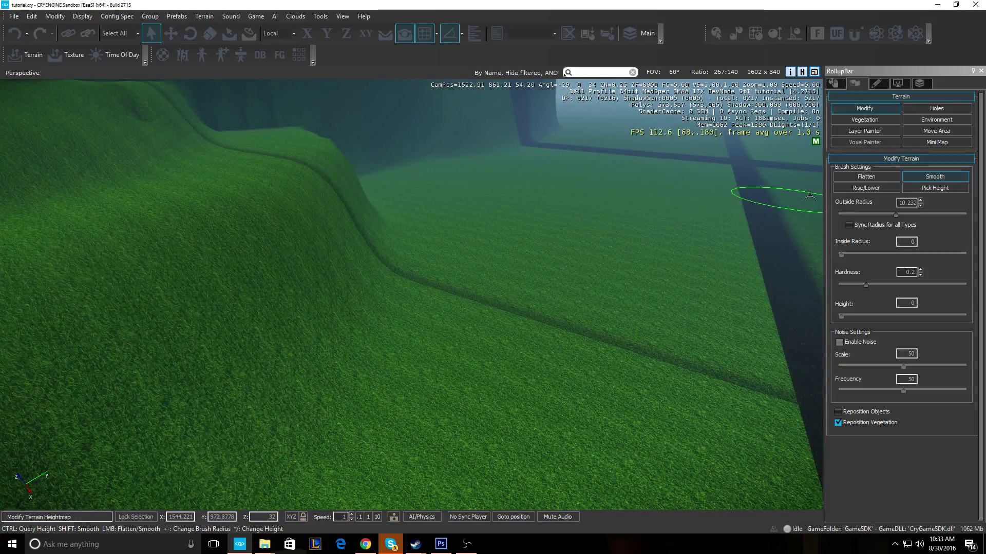
Shape rough protruding ridges along the hill's lower ledge with the Flatten brush.
click(852, 180)
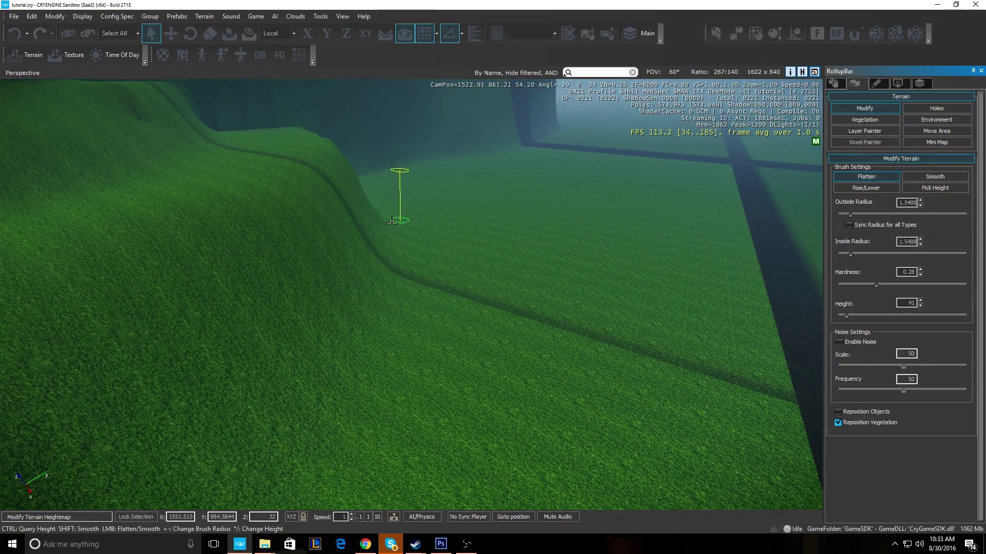
right_drag(353, 198, 362, 222)
key(s)
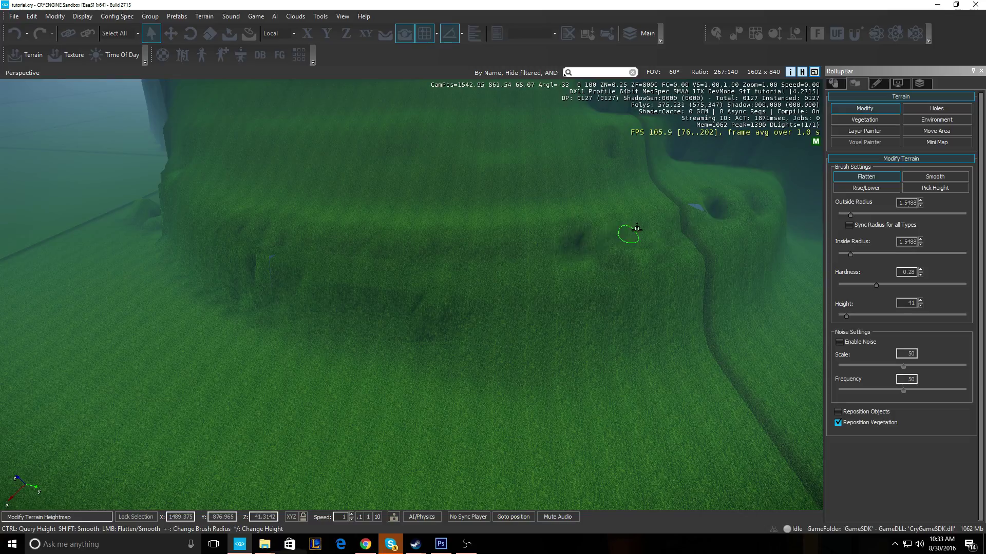
drag(348, 315, 526, 313)
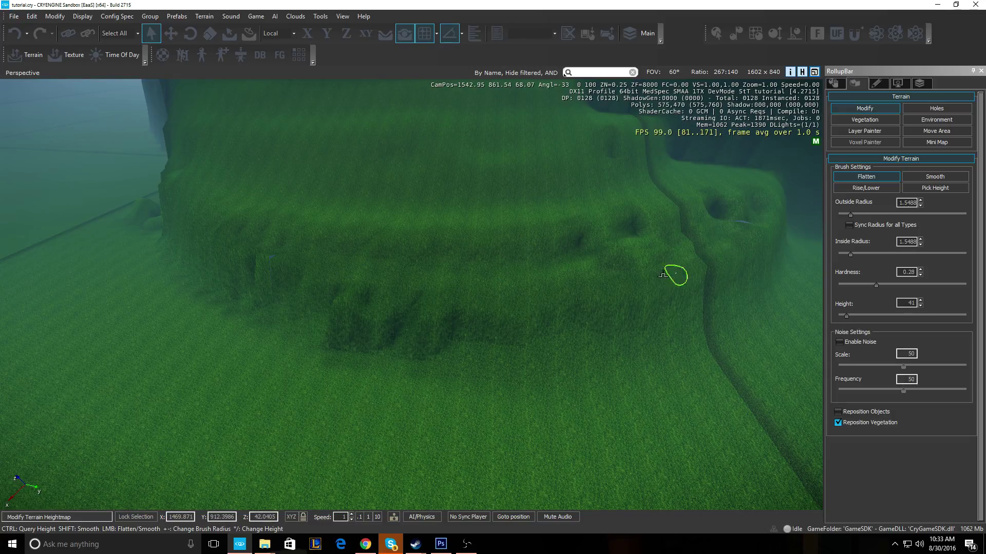
click(911, 108)
click(865, 120)
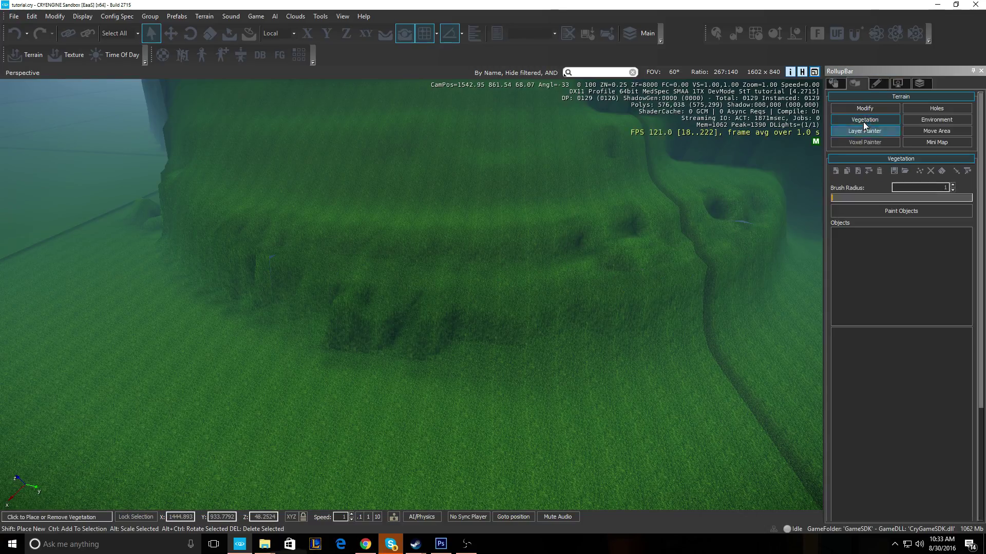
click(864, 110)
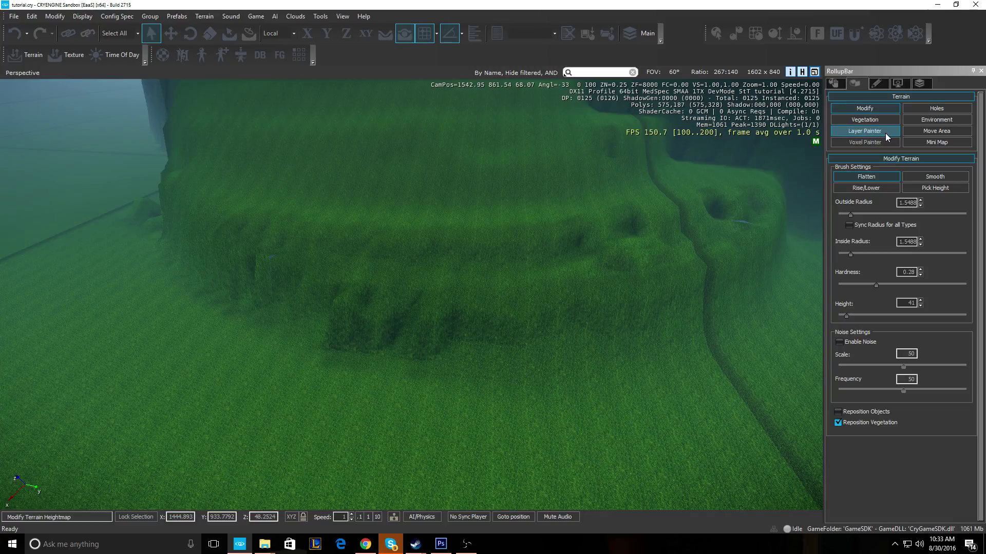
mouse_move(451, 312)
mouse_down()
mouse_move(341, 318)
mouse_move(272, 293)
mouse_up()
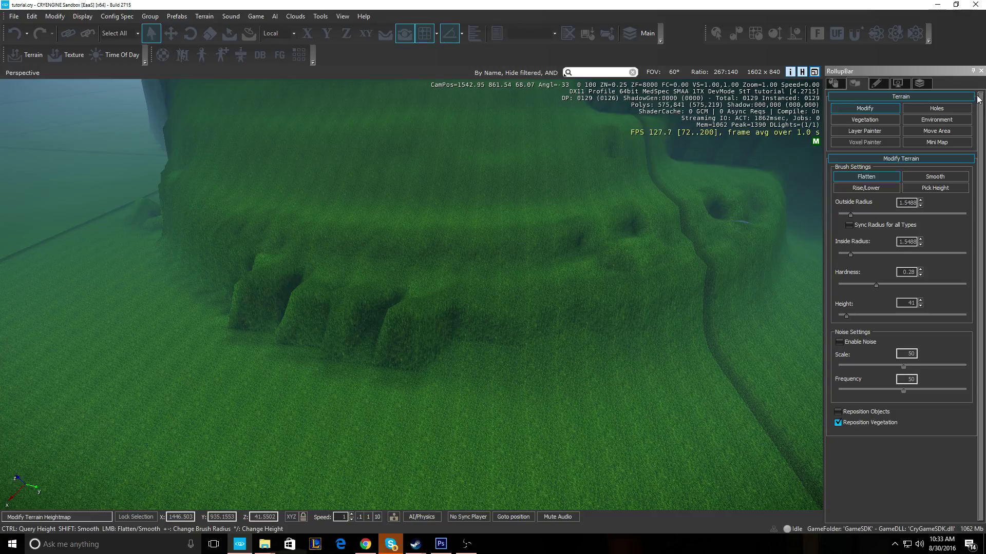
Blend the protruding ridges on the lower ledge back into the hill with the Smooth brush.
click(935, 176)
drag(333, 339, 270, 247)
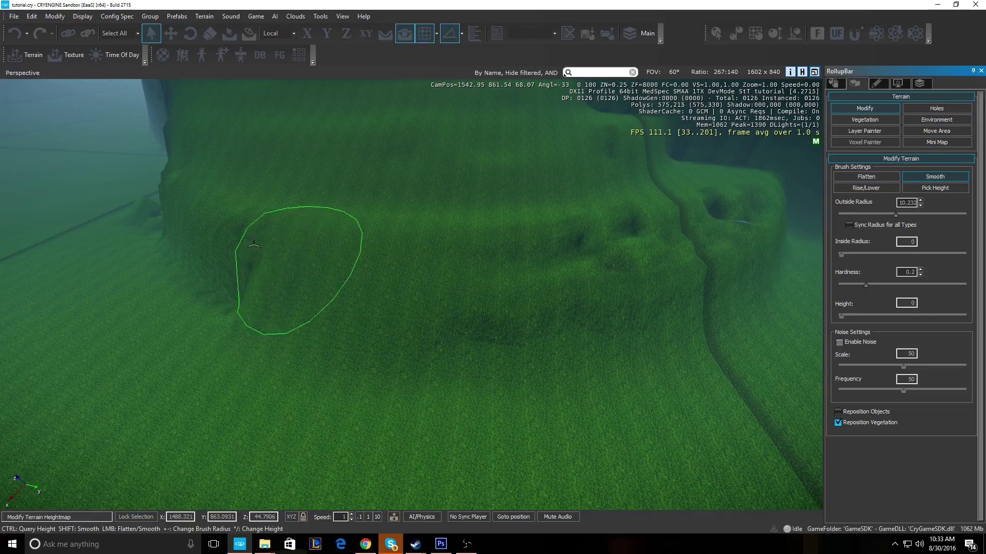
mouse_move(648, 293)
right_down()
mouse_move(632, 248)
mouse_move(456, 282)
right_up()
mouse_move(457, 282)
mouse_down()
mouse_move(419, 285)
mouse_move(467, 272)
mouse_move(311, 239)
mouse_up()
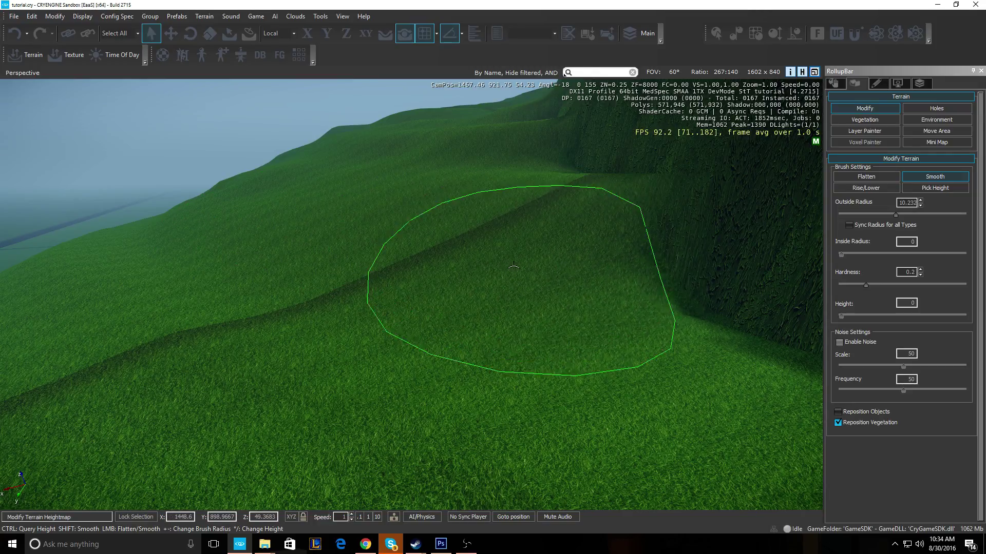
Smooth the rest of the hillside beside the tall cliff wall into one continuous rounded slope.
mouse_move(501, 237)
right_down()
mouse_move(485, 205)
mouse_move(498, 237)
right_up()
right_drag(349, 243, 258, 288)
mouse_move(324, 294)
right_down()
mouse_move(154, 246)
mouse_move(154, 267)
mouse_move(220, 279)
mouse_move(93, 308)
mouse_move(354, 462)
right_up()
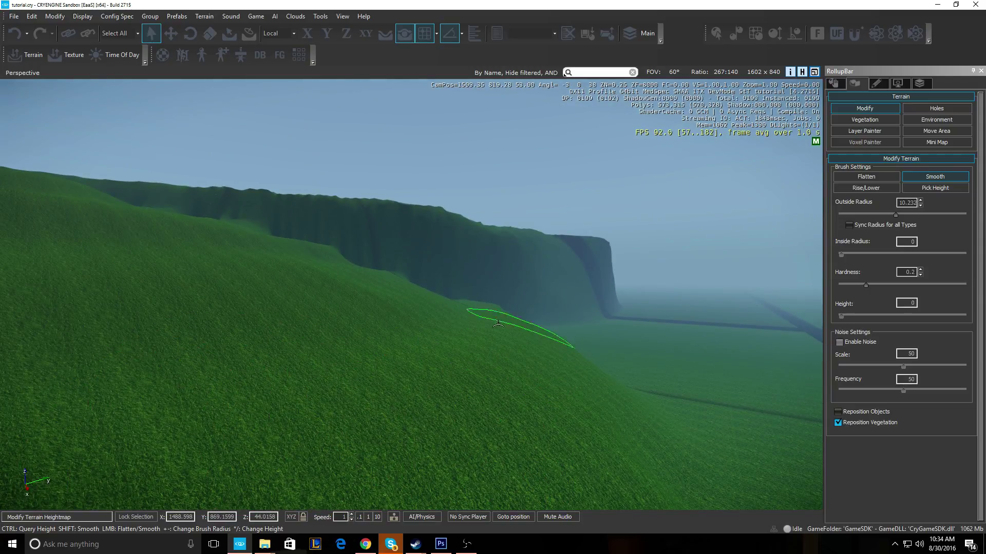
right_drag(223, 300, 238, 395)
mouse_move(348, 267)
right_down()
mouse_move(92, 257)
mouse_move(231, 308)
mouse_move(330, 267)
right_up()
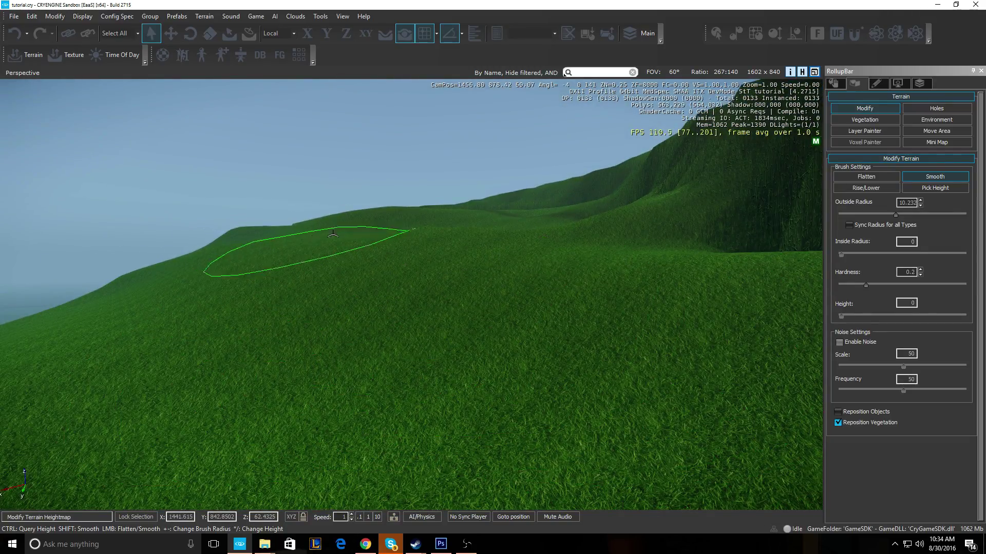
mouse_move(531, 239)
right_down()
mouse_move(374, 306)
mouse_move(384, 305)
mouse_move(381, 294)
right_up()
mouse_move(569, 267)
right_down()
mouse_move(354, 352)
mouse_move(326, 349)
right_up()
right_drag(423, 362, 180, 353)
click(179, 354)
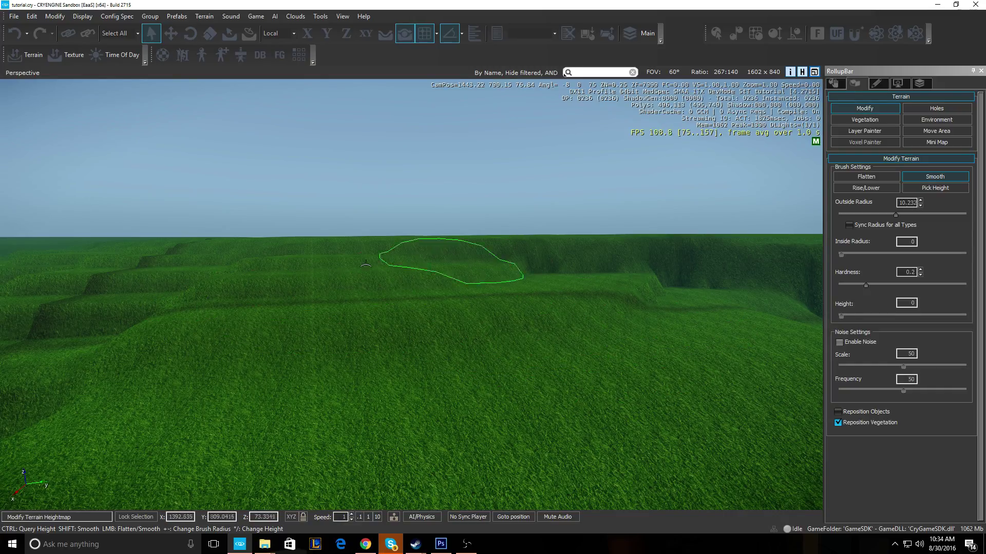
Smooth the neighbouring stepped plateau and round off its rim above the ridged cliff face.
right_drag(380, 247, 359, 262)
right_drag(281, 313, 184, 234)
key(w)
right_drag(429, 292, 401, 324)
mouse_move(255, 262)
right_down()
mouse_move(275, 213)
mouse_move(215, 303)
mouse_move(140, 309)
right_up()
key(s)
right_drag(541, 269, 378, 315)
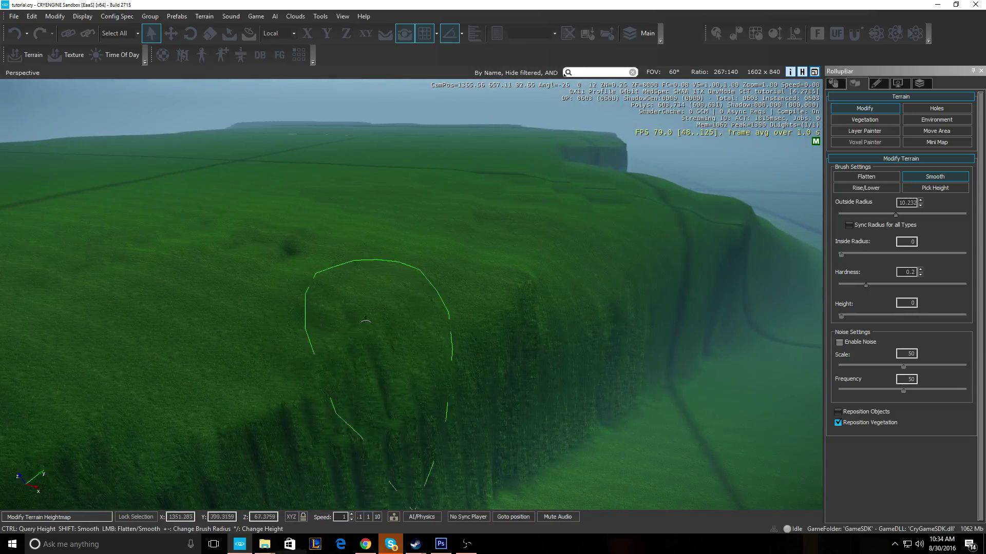
Smooth the plateau's cliff edge and the ledges stacked on its face at the far side.
key(w)
right_drag(252, 260, 334, 280)
right_drag(487, 250, 237, 291)
key(s)
key(a)
right_drag(237, 254, 175, 248)
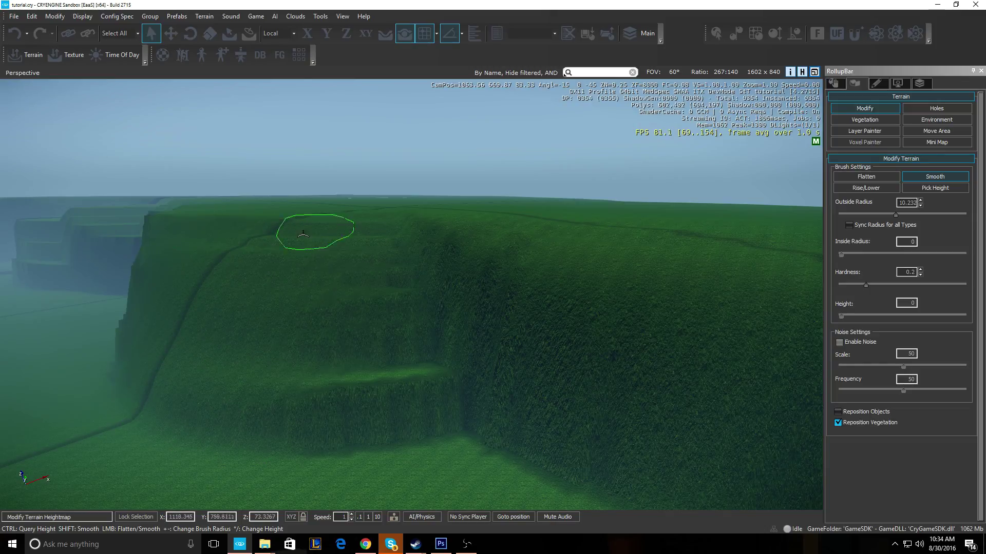
key(a)
right_drag(293, 366, 295, 335)
key(w)
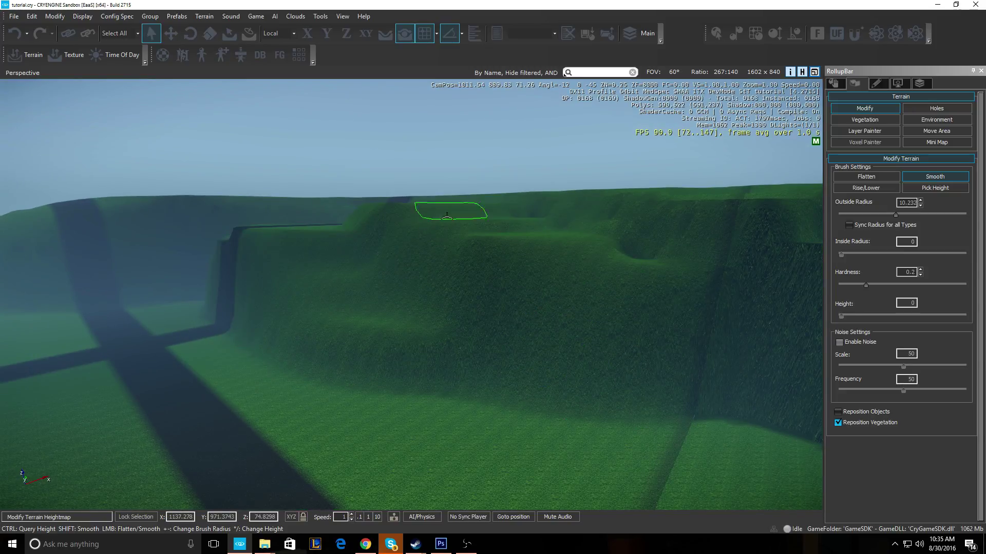
Soften the stepped cliffs on both sides of the recess in the plateau.
key(w)
mouse_move(646, 246)
right_down()
mouse_move(616, 200)
mouse_move(545, 247)
mouse_move(475, 215)
mouse_move(530, 183)
right_up()
key(a)
key(s)
key(a)
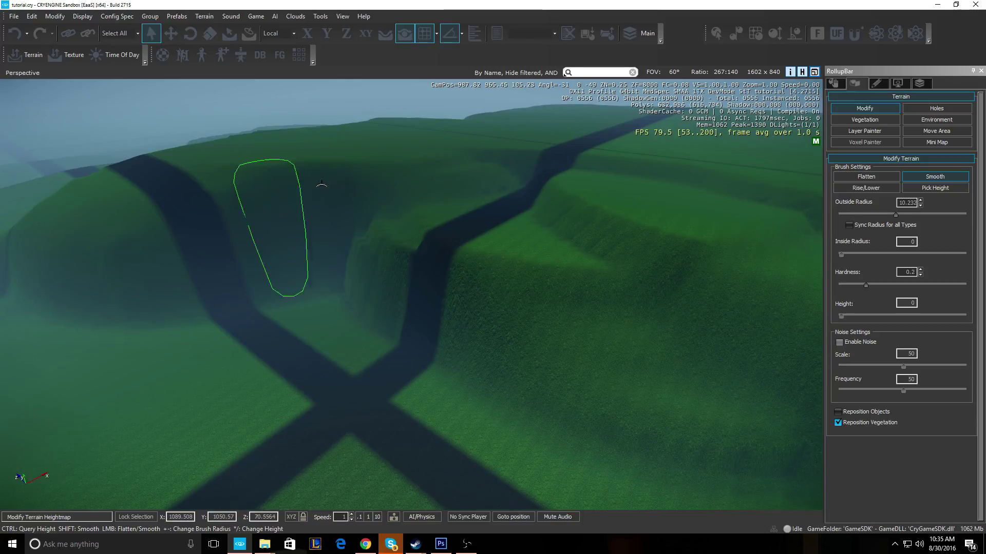
key(d)
key(w)
mouse_move(367, 254)
right_down()
mouse_move(442, 251)
mouse_move(411, 256)
right_up()
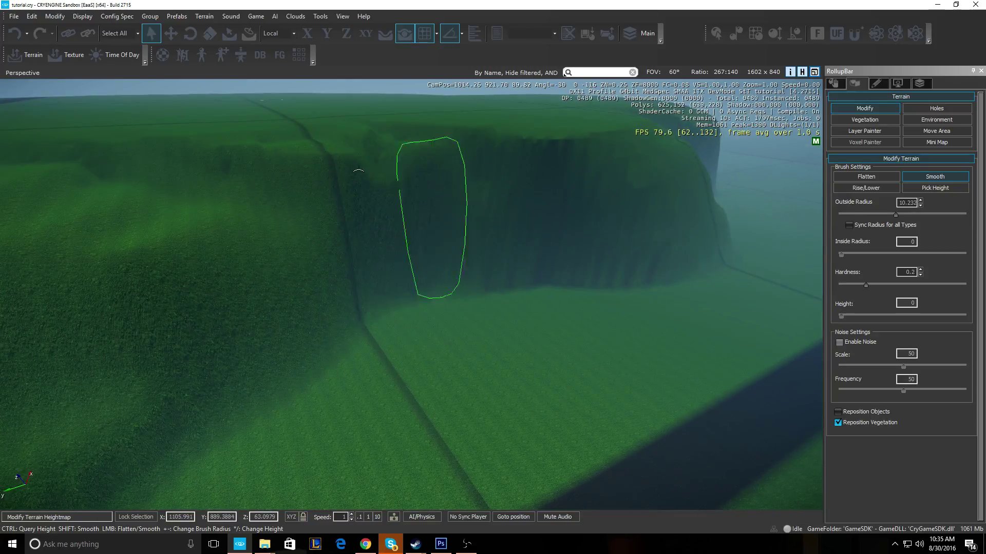
Move along the recessed cliff wall and smooth across its upper edge with a long brush stroke.
mouse_move(74, 149)
right_down()
mouse_move(29, 110)
mouse_move(72, 147)
right_up()
key(a)
key(w)
key(s)
right_drag(305, 167, 285, 162)
key(a)
mouse_move(394, 189)
right_down()
mouse_move(385, 203)
mouse_move(372, 172)
mouse_move(328, 157)
mouse_move(334, 146)
mouse_move(398, 149)
mouse_move(401, 202)
mouse_move(387, 197)
right_up()
key(a)
key(w)
key(w)
key(a)
key(s)
mouse_move(693, 257)
mouse_down()
mouse_move(704, 266)
mouse_move(262, 130)
mouse_move(129, 132)
mouse_move(414, 172)
mouse_move(313, 142)
mouse_up()
Blend the adjoining ledges and slopes into rounded hills with repeated Smooth brush strokes.
right_drag(313, 142, 310, 144)
drag(310, 144, 396, 149)
mouse_move(396, 149)
right_down()
mouse_move(462, 177)
mouse_move(477, 205)
right_up()
mouse_move(477, 206)
mouse_down()
mouse_move(505, 252)
mouse_move(314, 218)
mouse_up()
mouse_move(313, 218)
right_down()
mouse_move(304, 275)
mouse_move(286, 247)
mouse_move(275, 252)
mouse_move(285, 222)
mouse_move(451, 264)
mouse_move(454, 247)
mouse_move(377, 256)
mouse_move(398, 272)
right_up()
key(s)
key(w)
key(w)
mouse_move(397, 279)
mouse_down()
mouse_move(329, 303)
mouse_move(460, 314)
mouse_up()
Fly around the rounded hills and the steep cliff end to examine the smoothed terrain.
key(s)
right_drag(460, 315, 455, 272)
key(s)
key(w)
mouse_move(271, 264)
right_down()
mouse_move(271, 274)
mouse_move(205, 286)
mouse_move(349, 267)
mouse_move(293, 268)
right_up()
key(s)
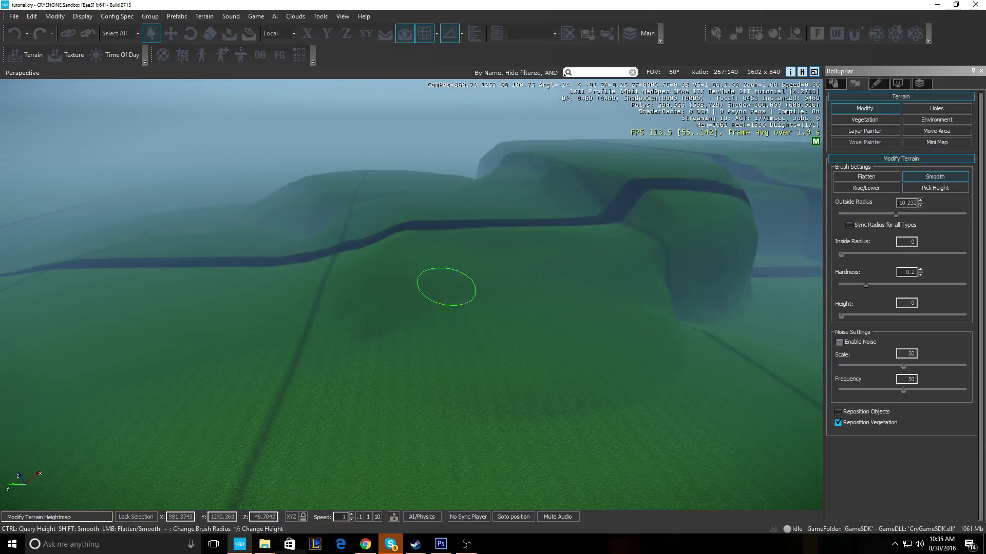
key(w)
right_drag(222, 346, 277, 330)
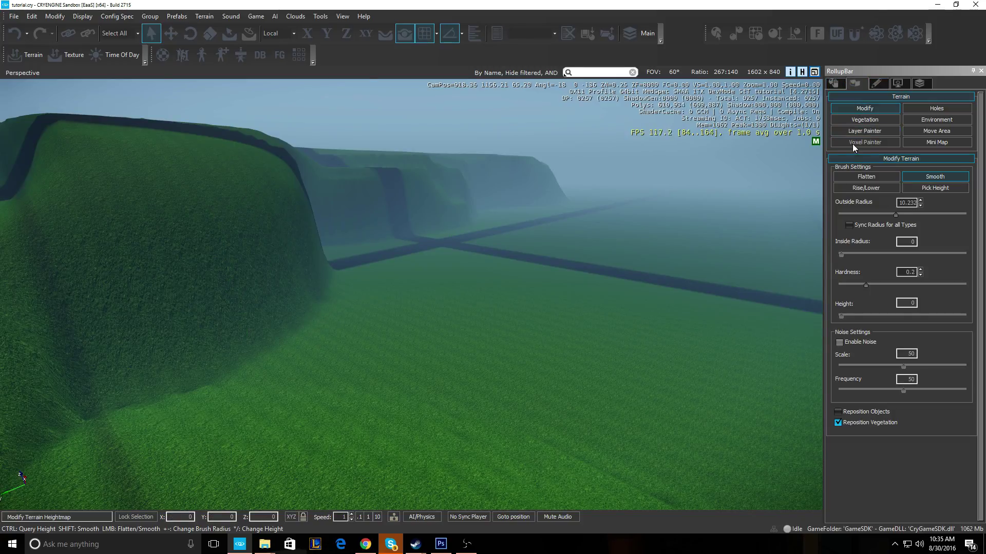
right_drag(409, 273, 469, 257)
key(s)
key(d)
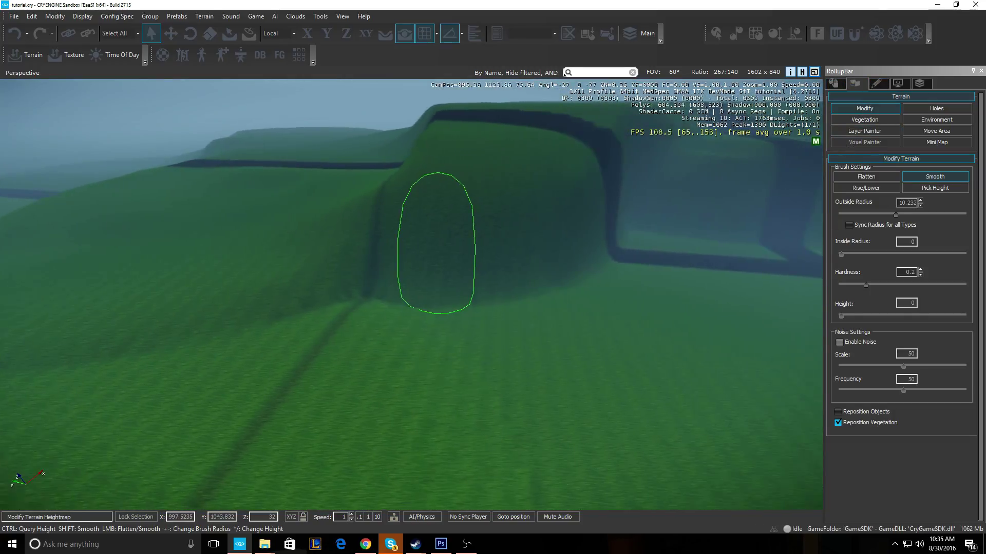
key(w)
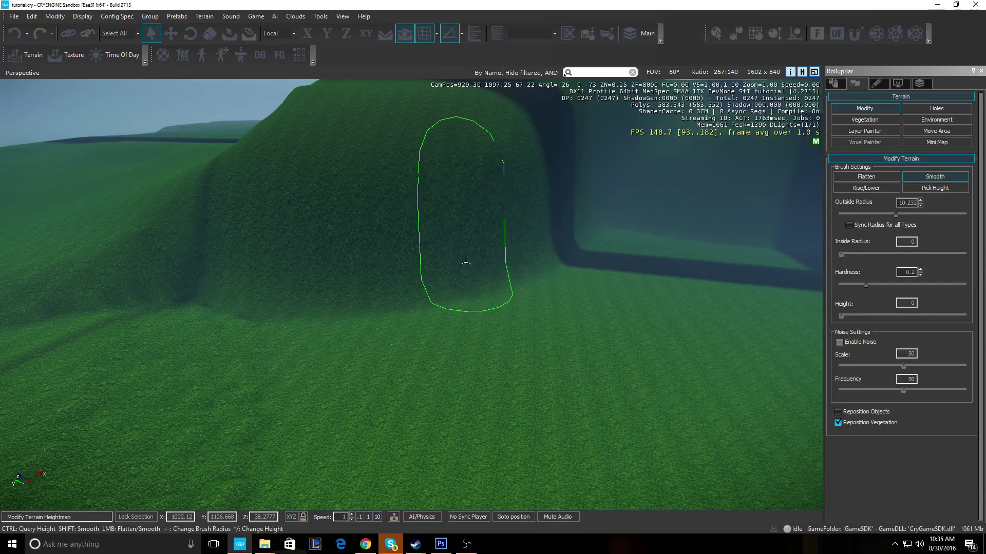
Switch to the Layer Painter and add a new terrain texture layer below the grass layer.
click(868, 133)
right_click(864, 435)
click(837, 424)
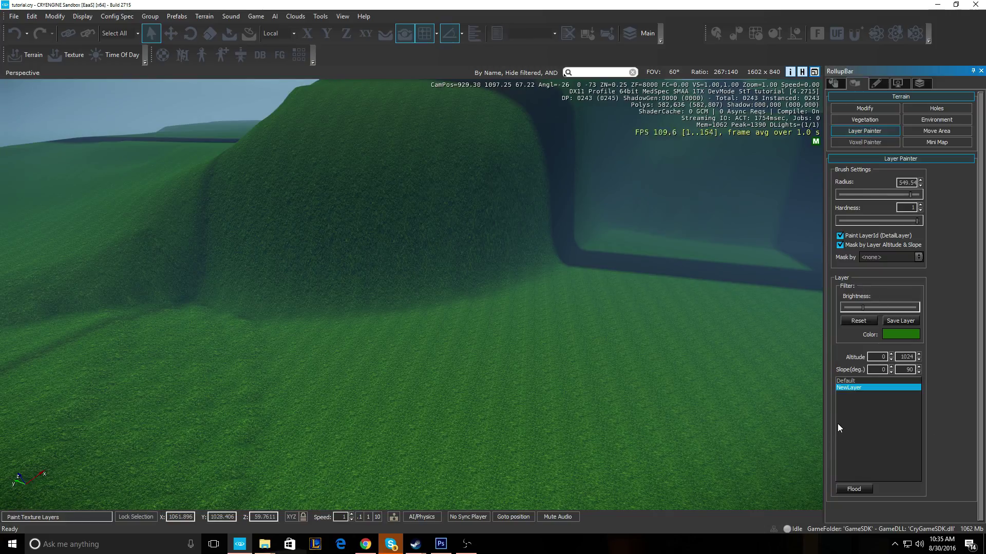
double_click(848, 381)
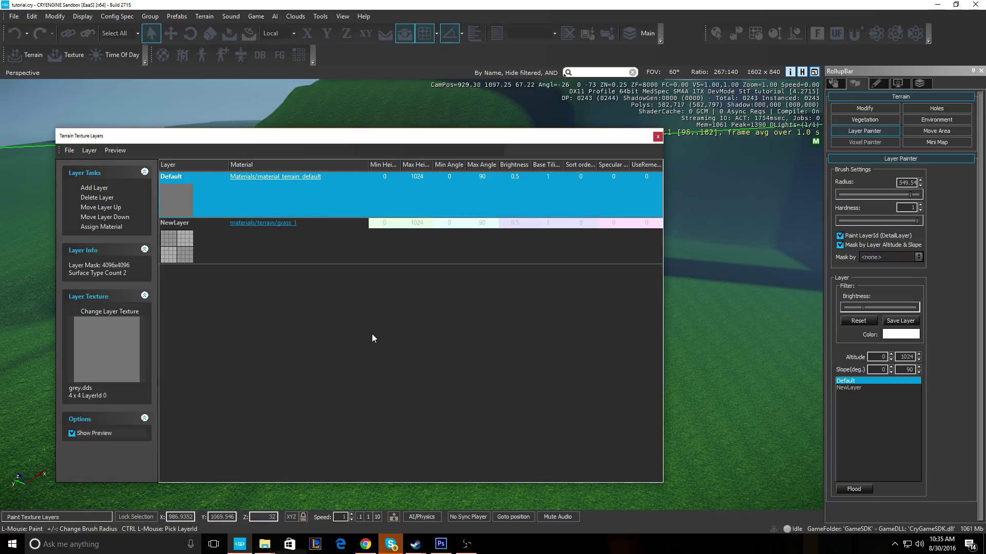
click(82, 189)
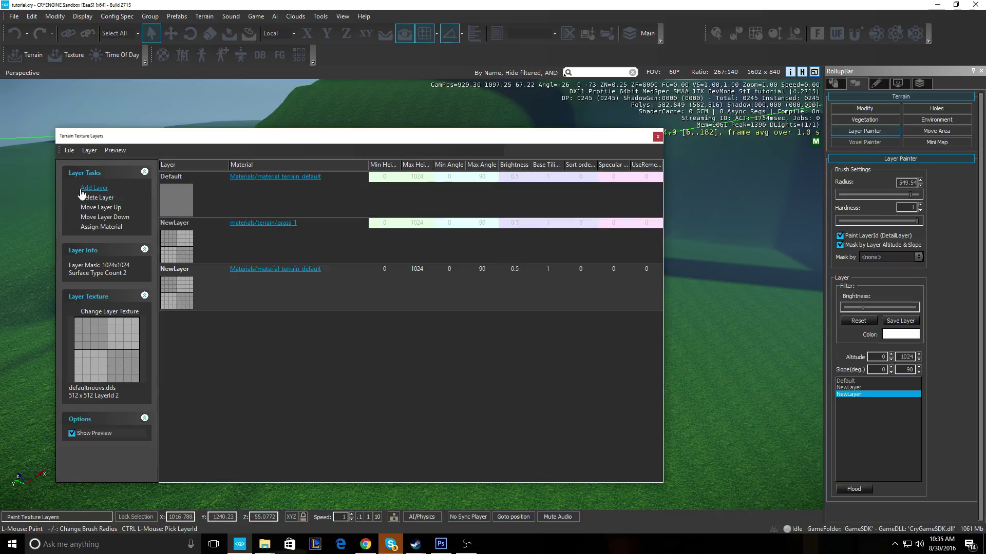
Open the new layer's material in the Material Editor and expand cliff_limestone_3d among the terrain materials.
click(270, 270)
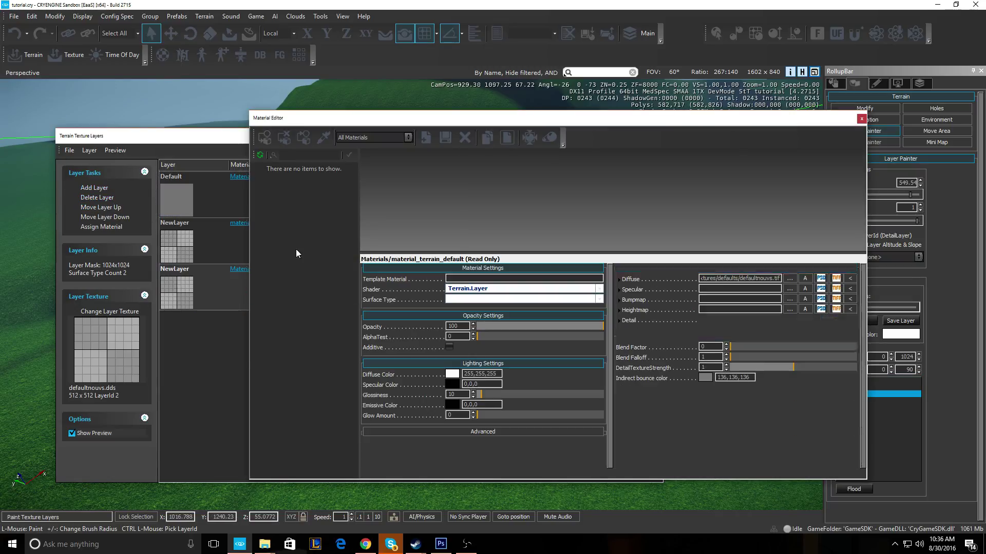
drag(503, 118, 506, 119)
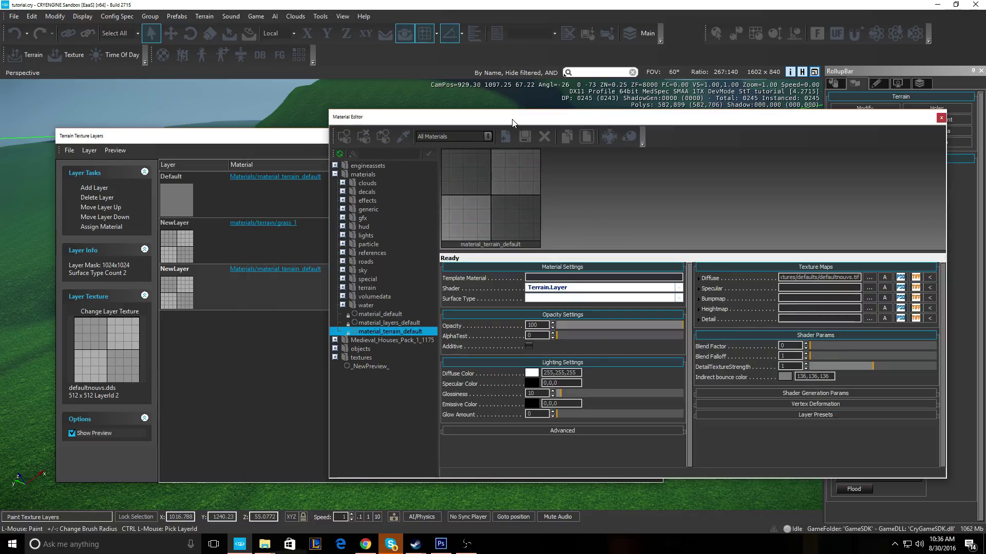
click(343, 287)
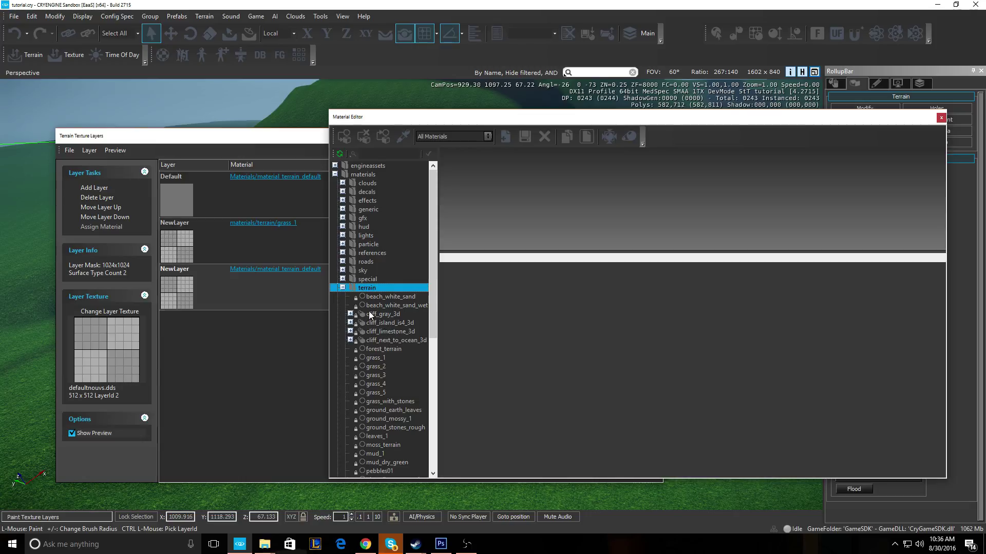
click(350, 314)
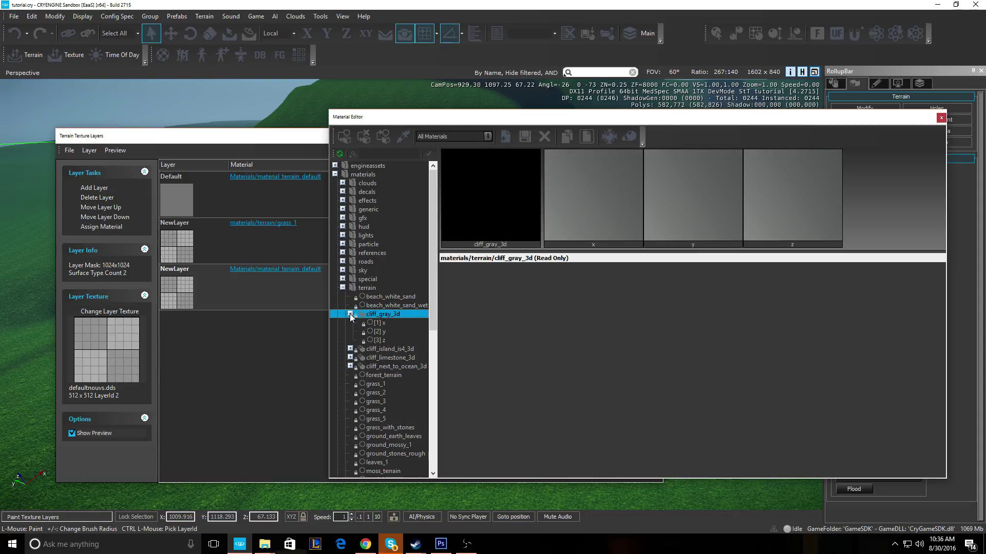
click(350, 314)
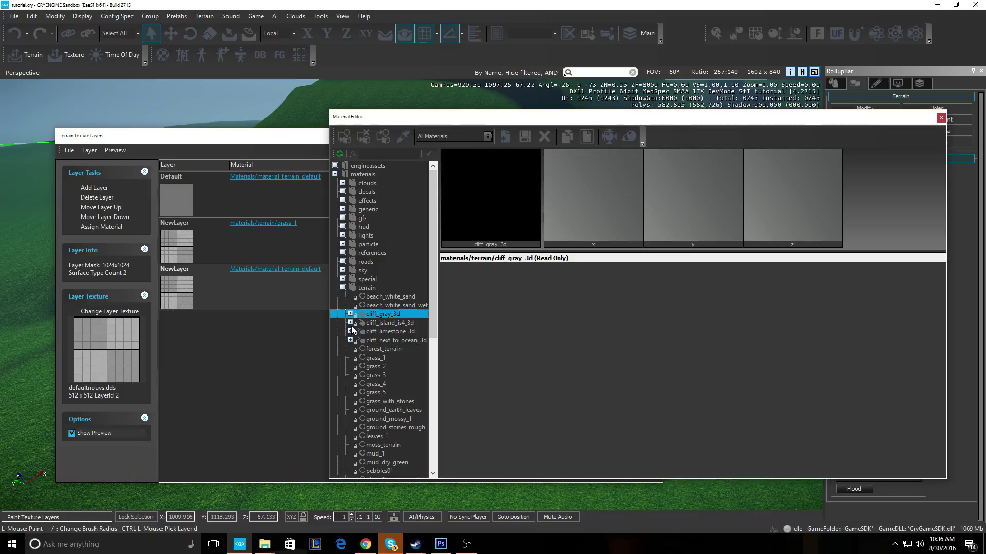
click(350, 331)
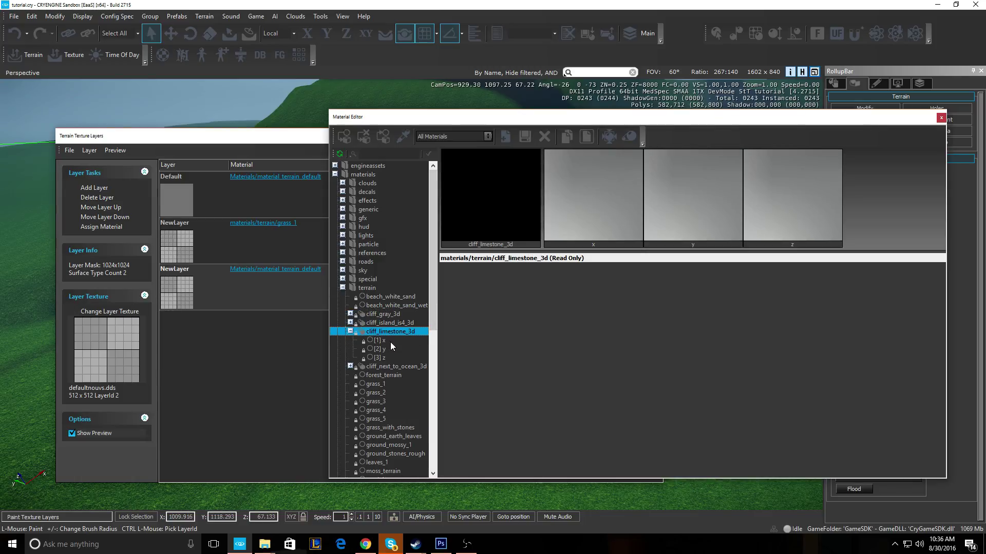
Compare the cliff_limestone_3d sub-materials, assign x to the new layer, and close the layer and material windows.
click(382, 341)
click(383, 349)
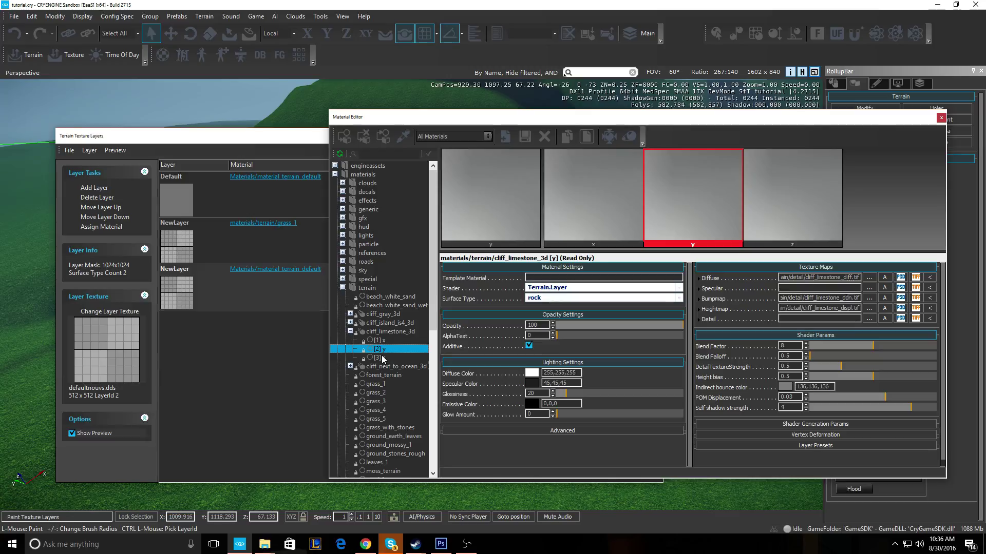
click(383, 358)
click(381, 341)
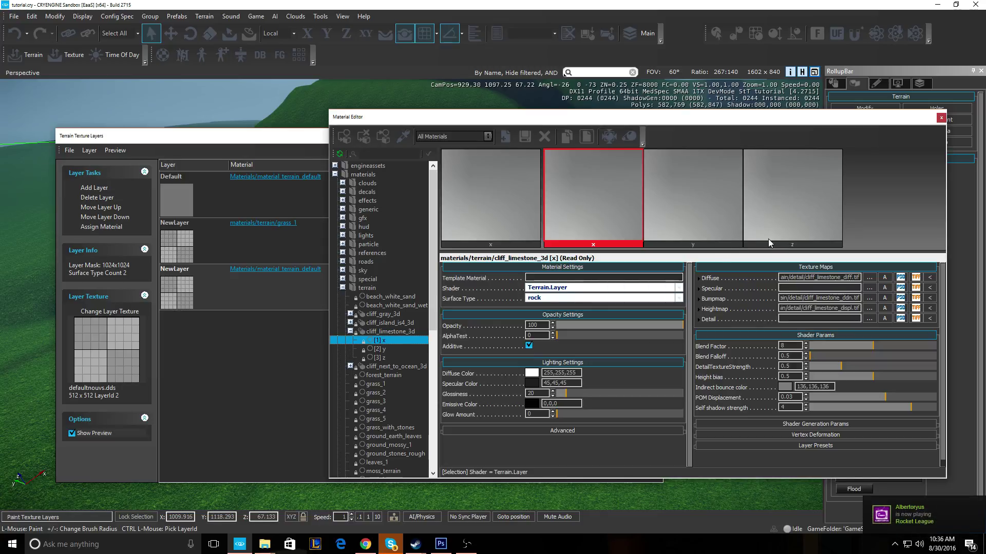
click(101, 227)
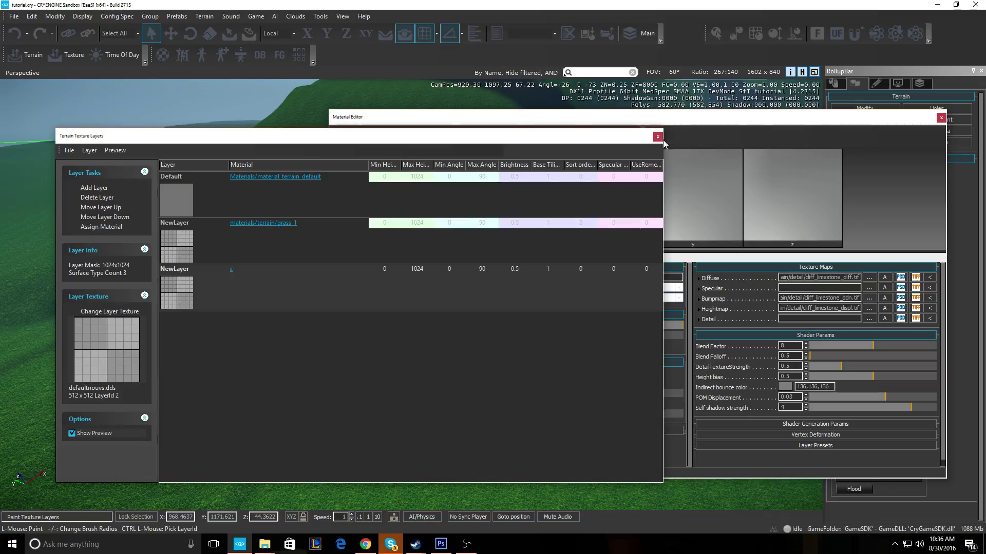
click(658, 137)
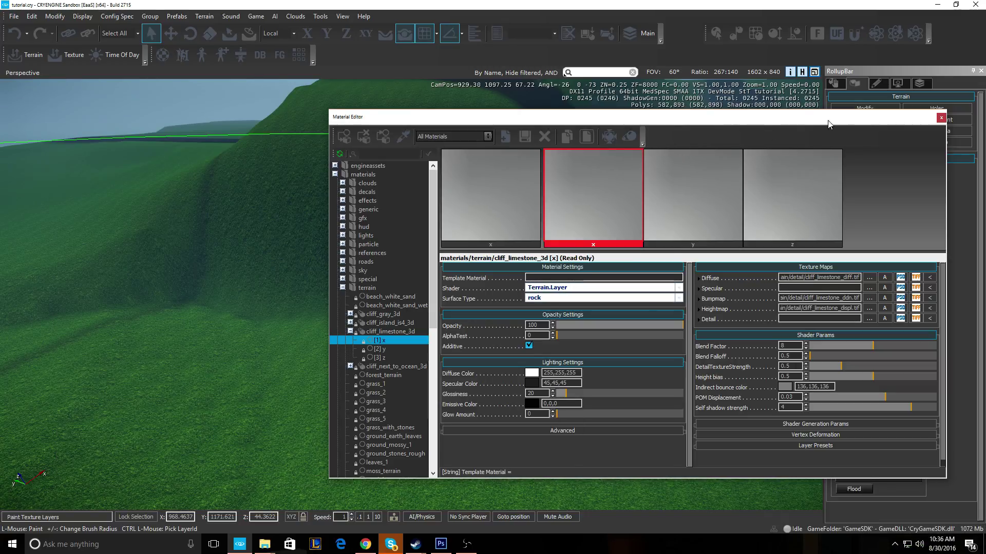
click(941, 118)
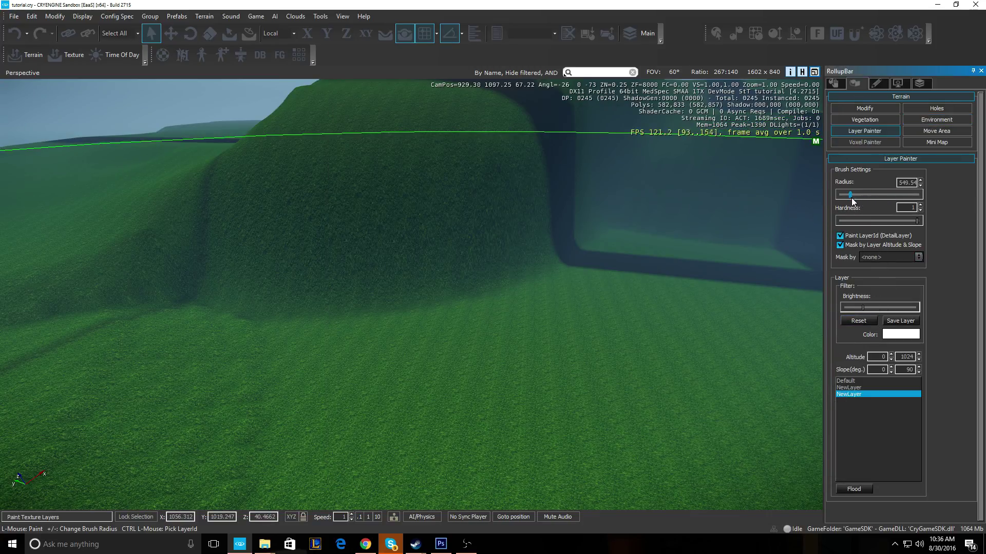
Paint the limestone layer across the steep cliff wall with a brush radius of about 2.4.
drag(366, 249, 506, 219)
key(w)
right_drag(505, 219, 555, 178)
key(s)
key(w)
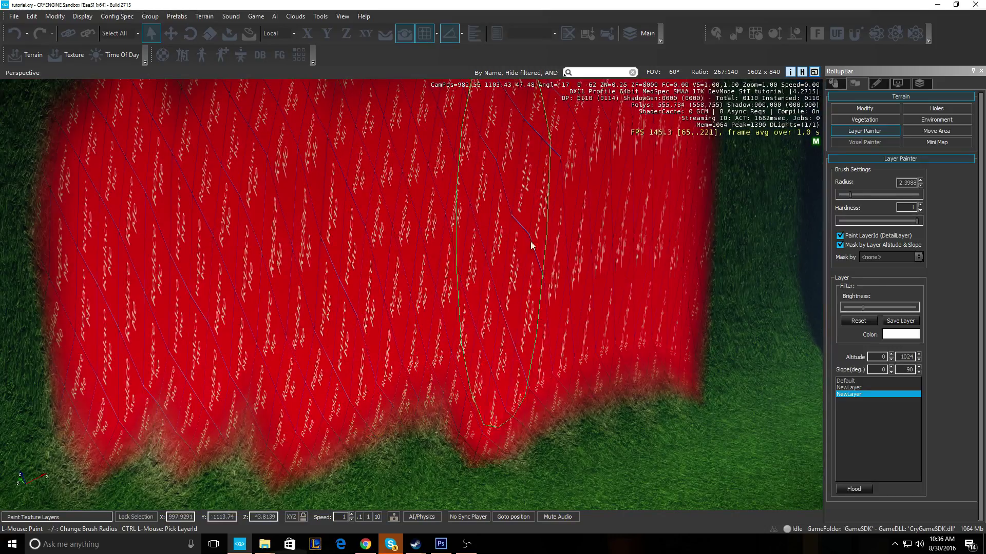
Select the grass layer and paint it back over the red area on the cliff wall.
click(848, 388)
click(461, 309)
mouse_move(460, 307)
mouse_down()
mouse_move(605, 293)
mouse_move(325, 334)
mouse_move(97, 352)
mouse_move(380, 217)
mouse_move(615, 286)
mouse_move(685, 291)
mouse_move(801, 362)
mouse_up()
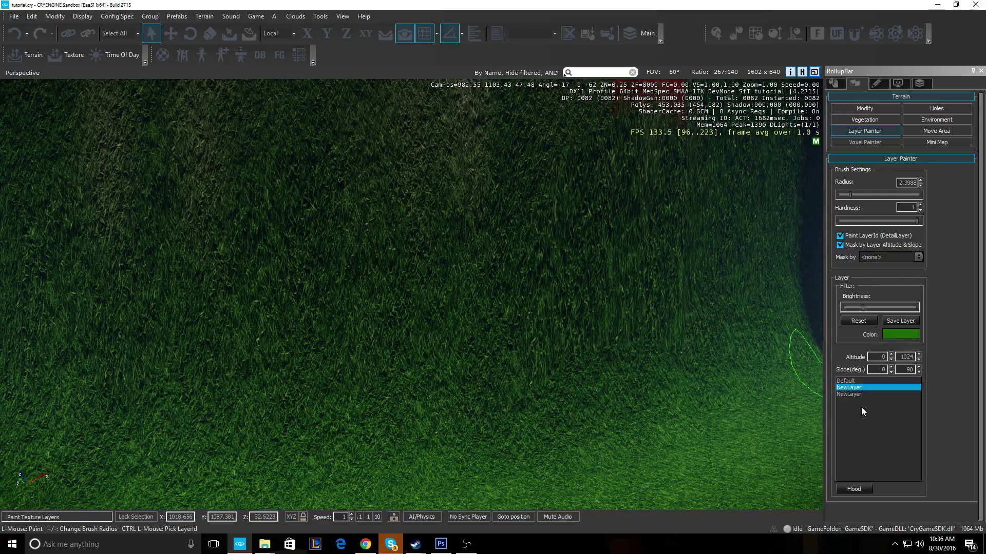
Open the terrain texture layers and delete the layer that uses the limestone material.
double_click(850, 394)
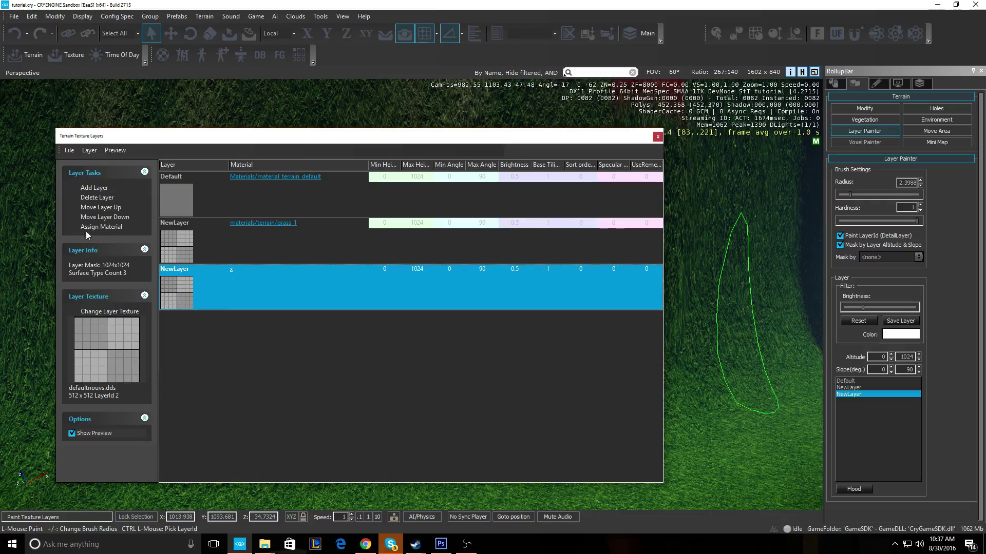
click(100, 198)
click(489, 289)
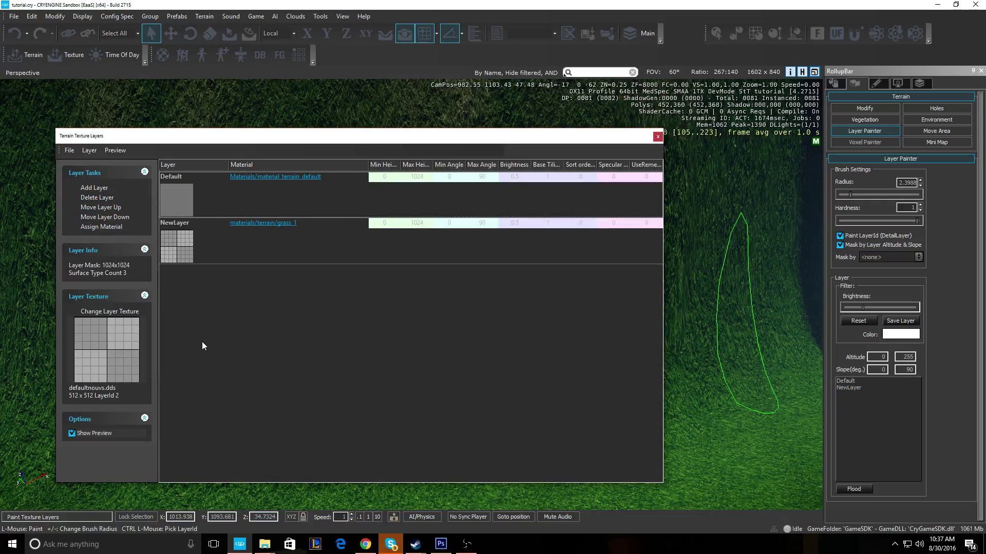
Add a new terrain texture layer and assign it the x sub-material of rock_cliff_01_3d.
click(95, 188)
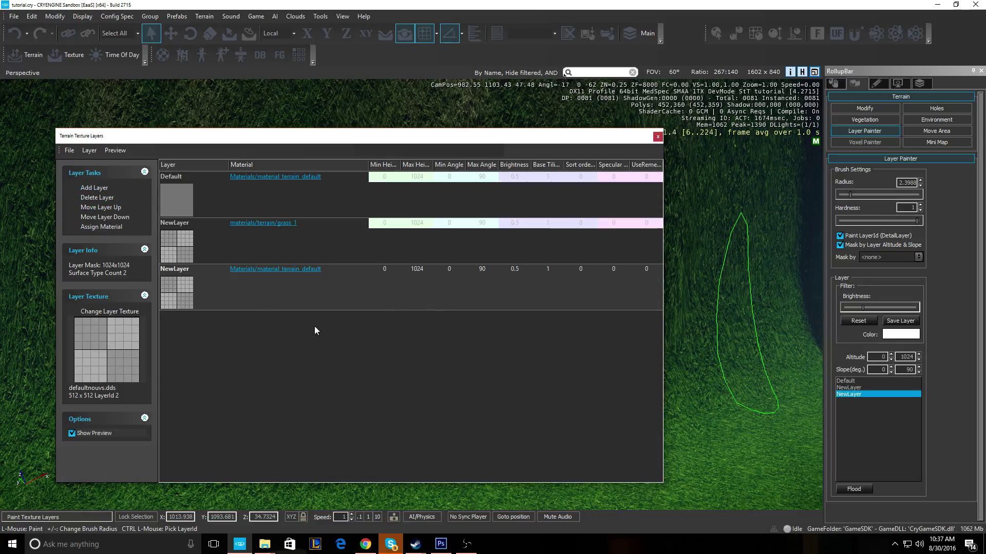
click(270, 269)
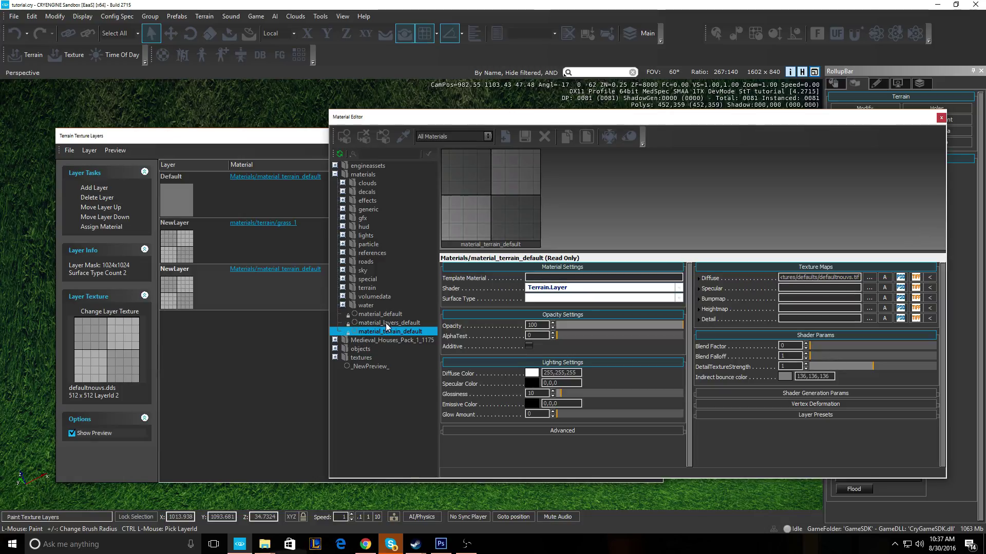
click(343, 288)
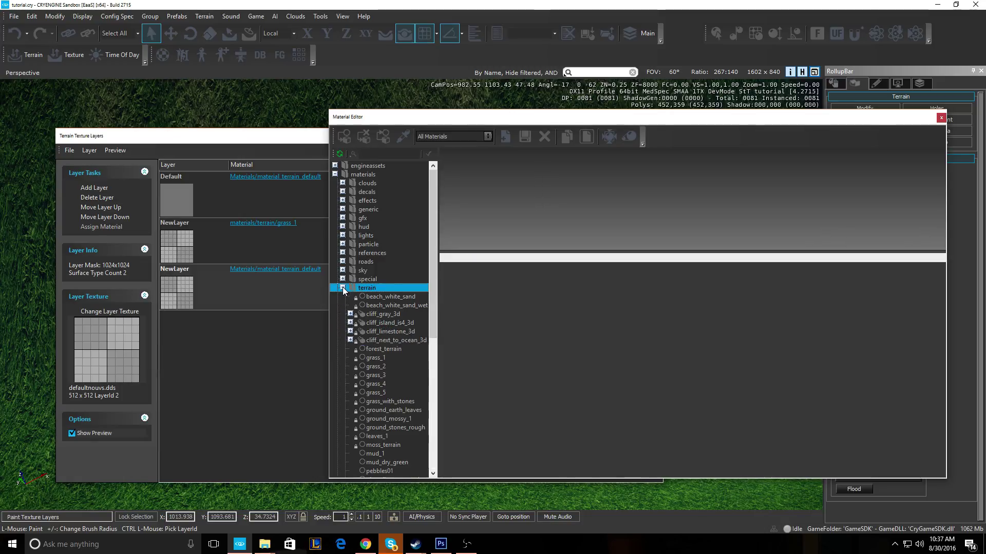
scroll(366, 351, down, 4)
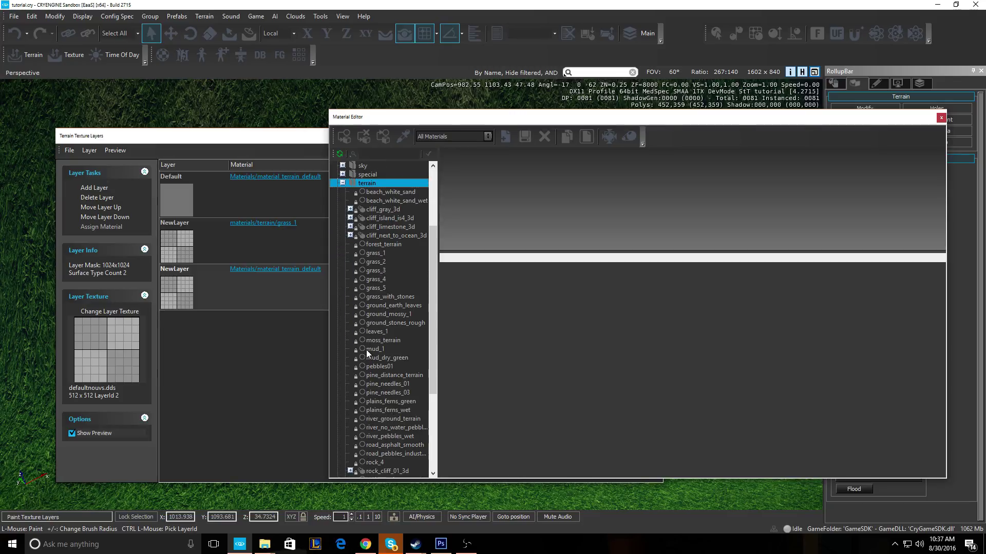
scroll(366, 350, down, 5)
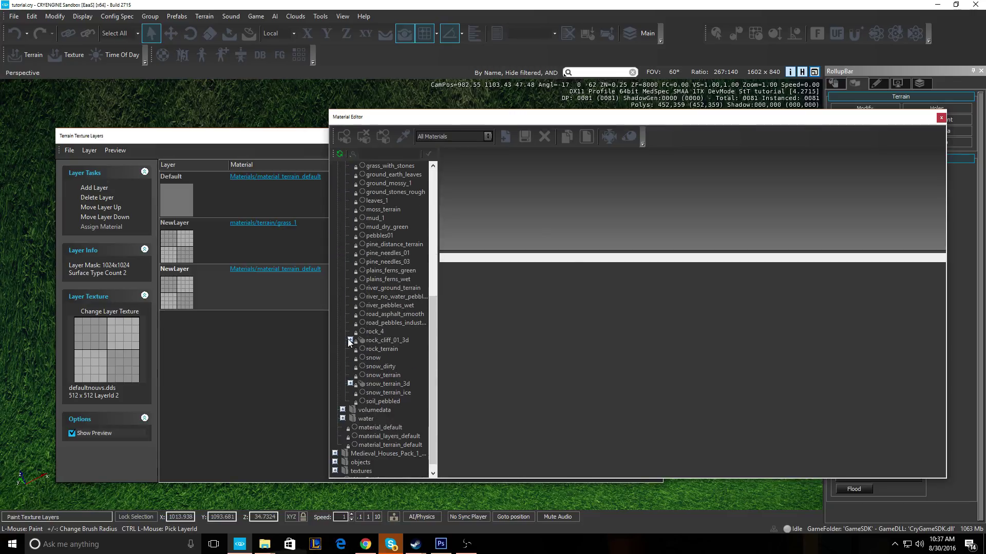
click(349, 341)
click(384, 349)
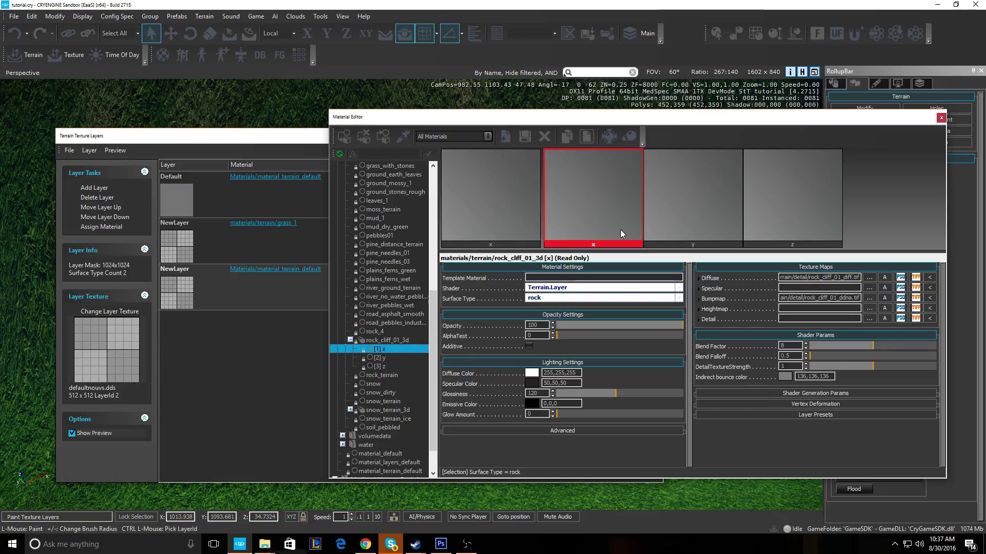
click(113, 229)
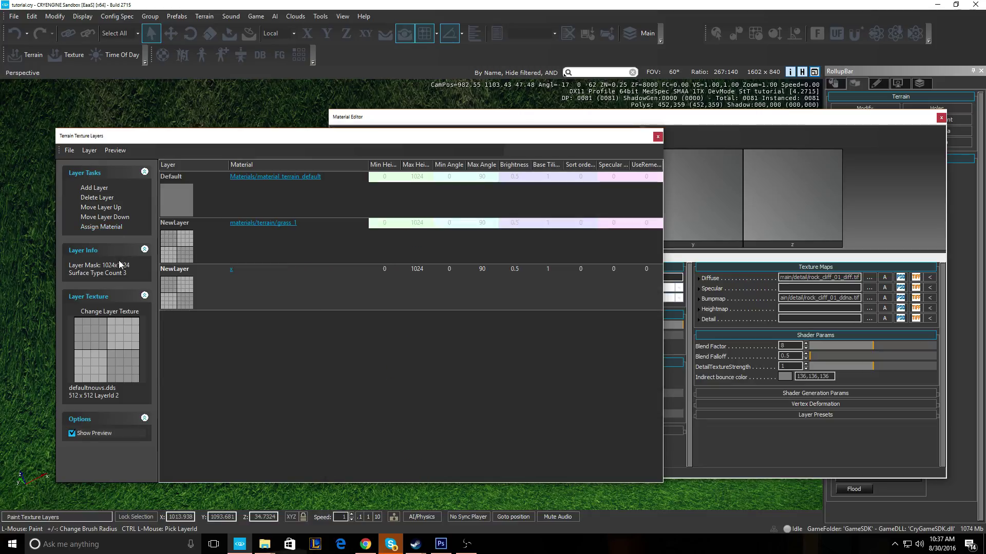
Move the texture layers window aside, add another layer below the rock cliff layer, and open its material.
drag(136, 136, 588, 224)
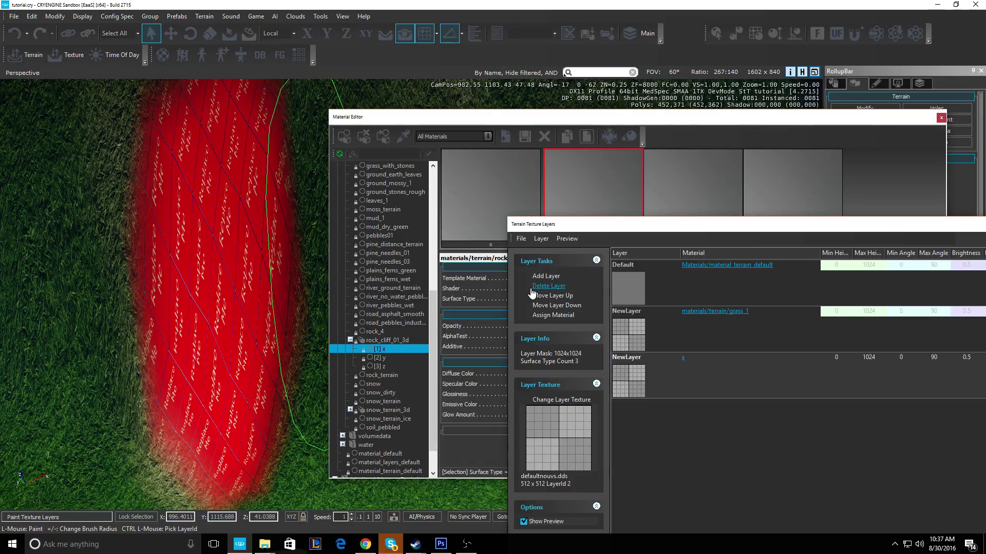
click(685, 362)
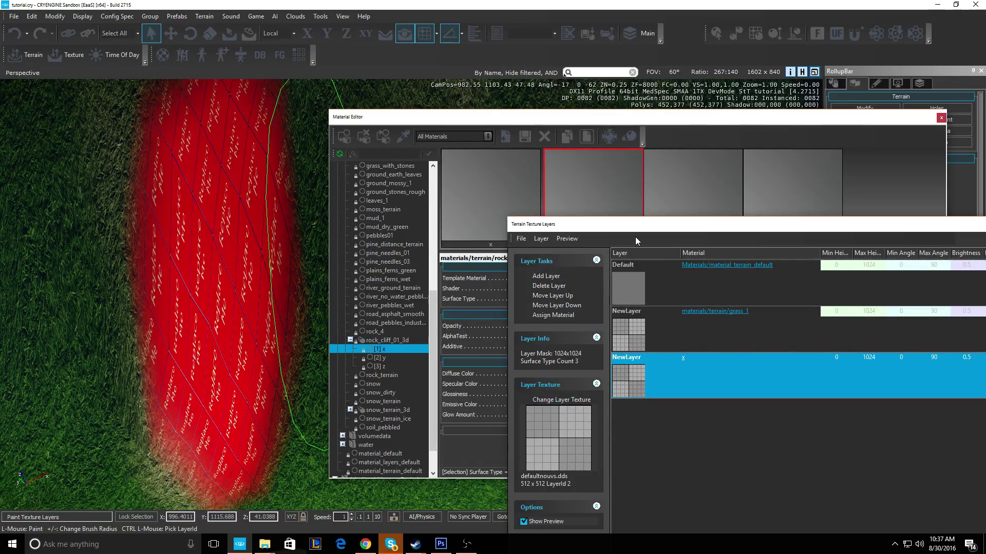
click(546, 276)
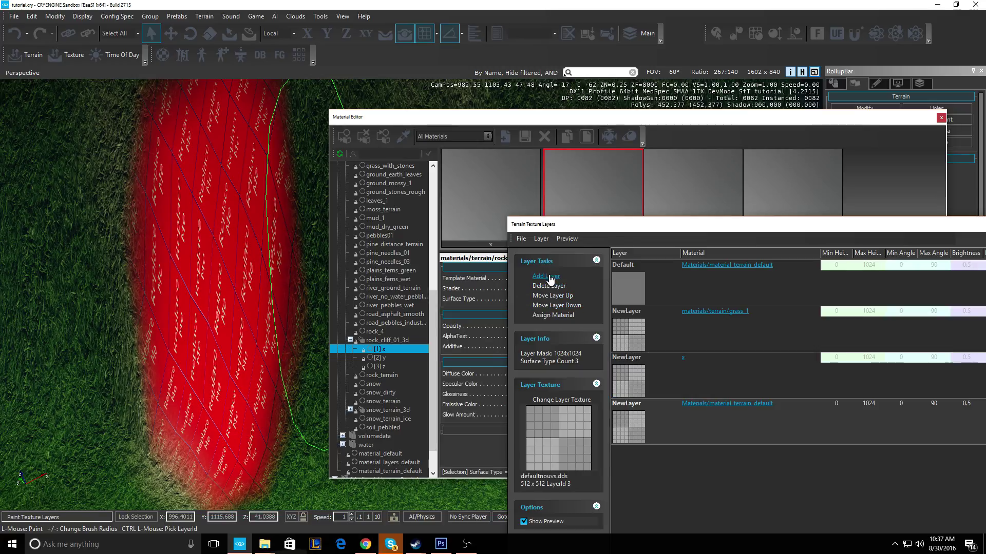
click(749, 405)
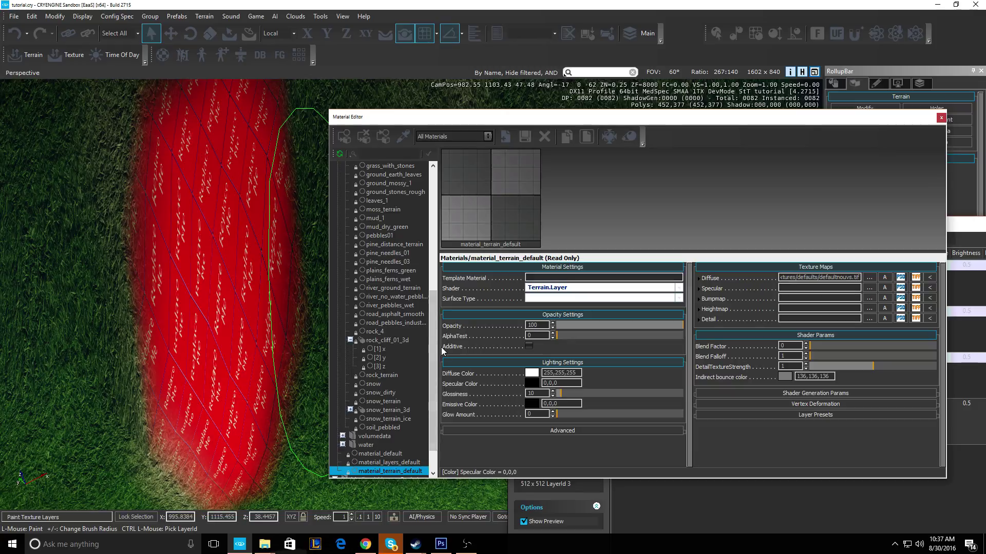
Browse the terrain cliff materials and select the y sub-material of cliff_island_is4_3d.
drag(432, 363, 432, 256)
click(352, 306)
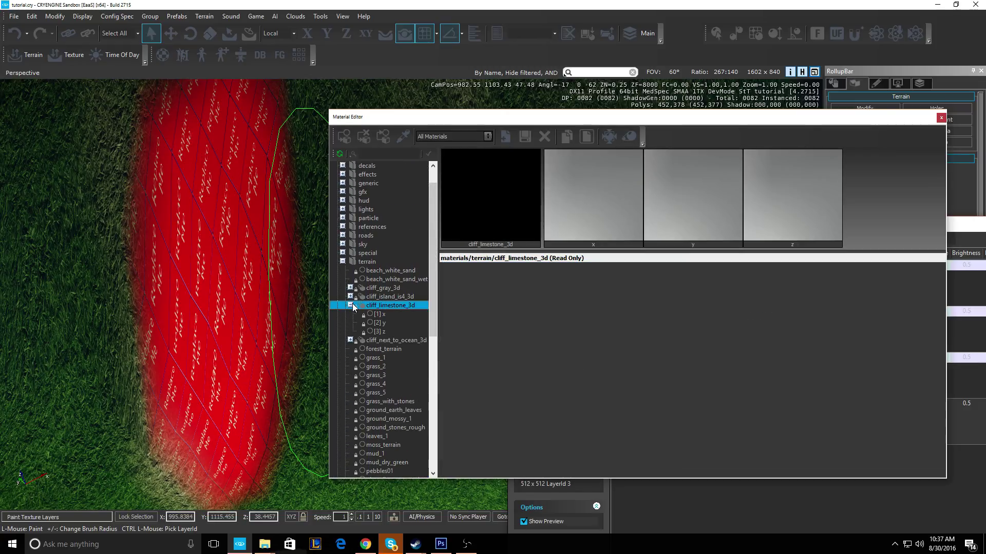
click(351, 314)
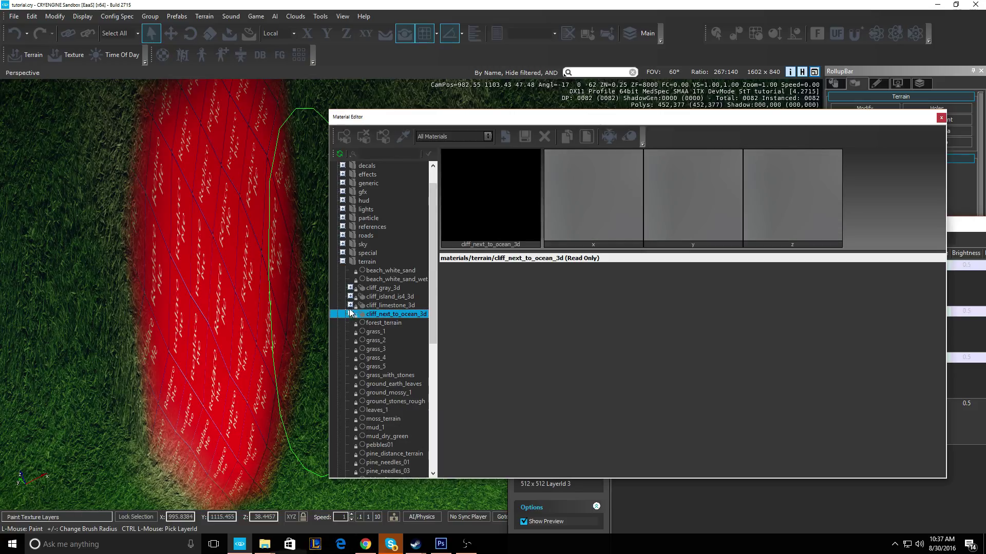
click(351, 289)
click(351, 289)
click(350, 288)
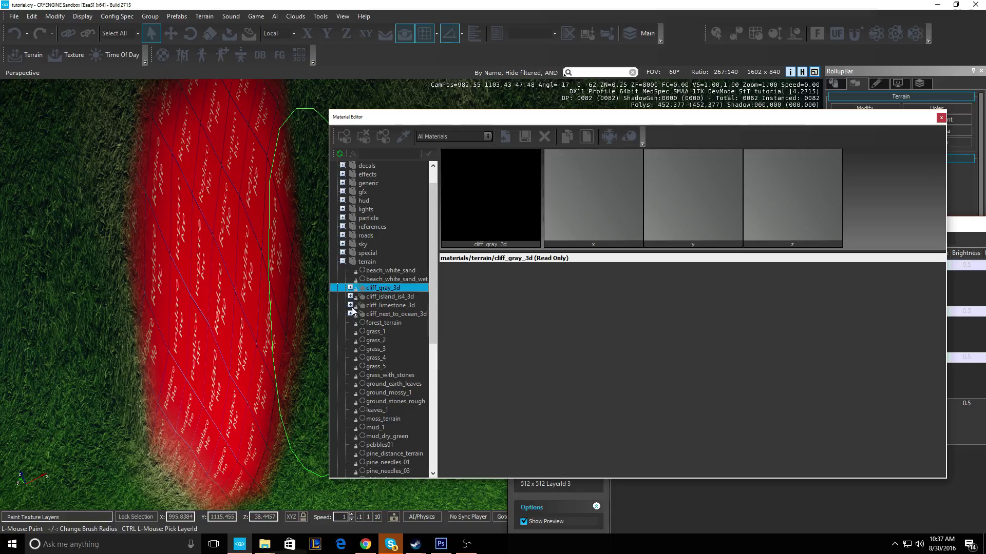
click(351, 297)
click(377, 313)
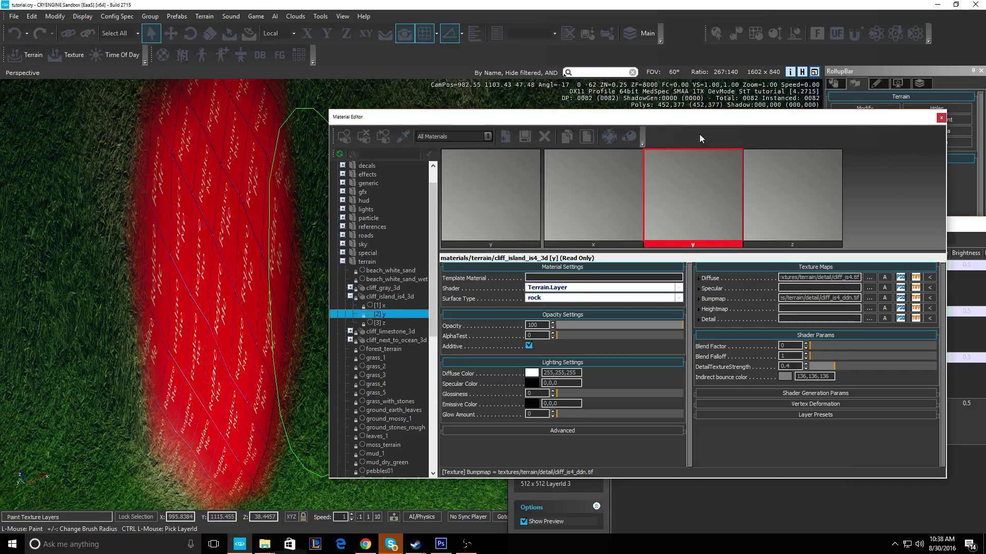
Arrange the material and layer windows side by side and assign the y sub-material of cliff_island_is4_3d to the newest layer.
drag(650, 121, 809, 187)
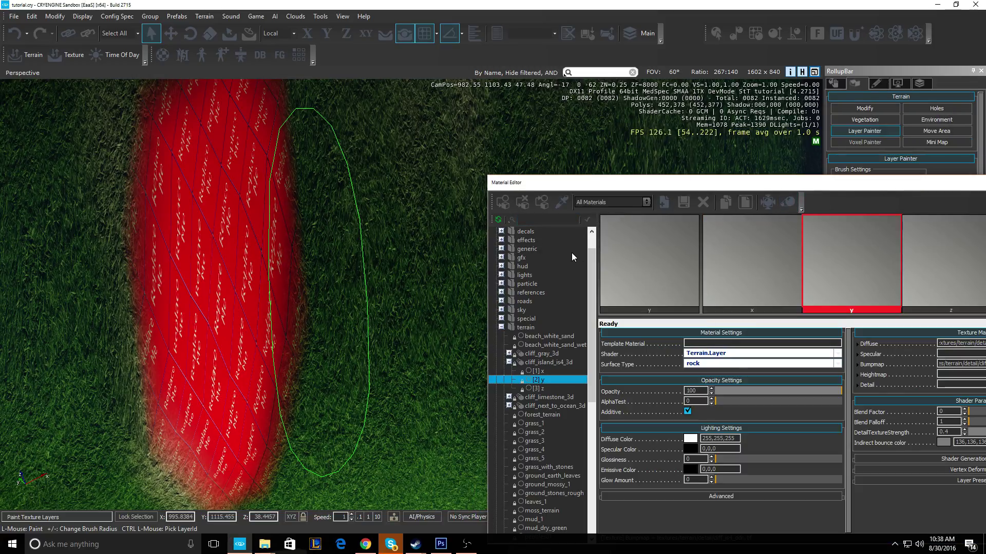
drag(606, 183, 382, 156)
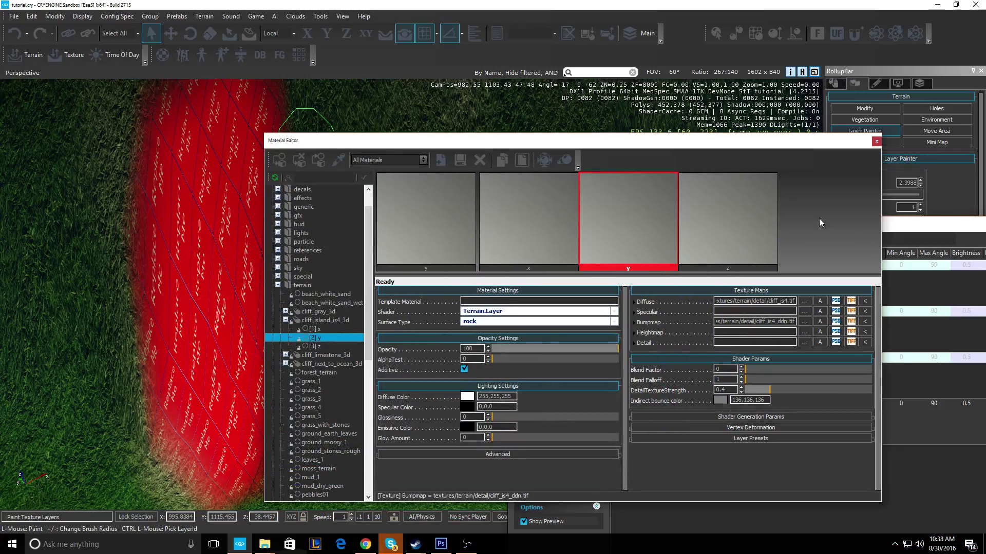
drag(633, 147, 332, 134)
drag(633, 233, 600, 196)
click(595, 279)
drag(650, 154, 667, 158)
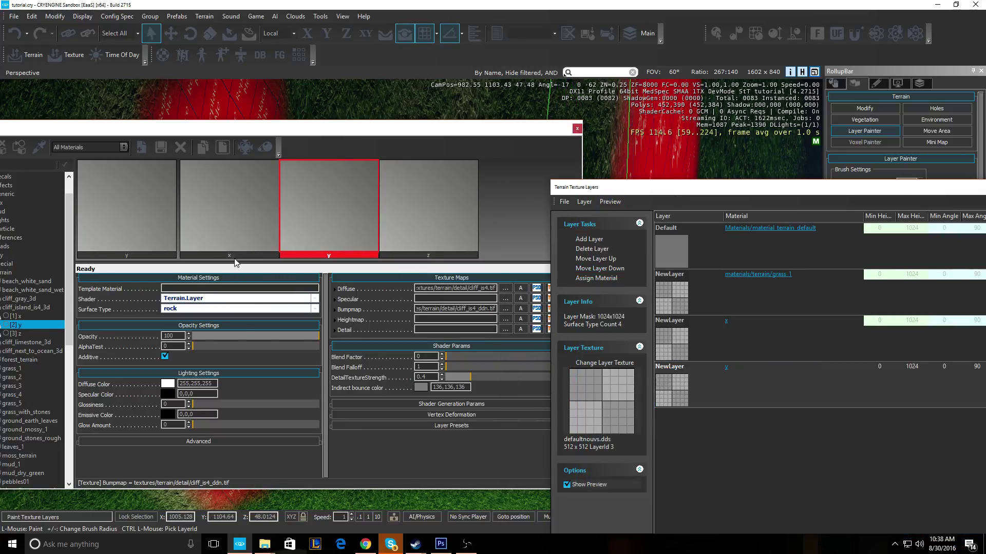
Assign the x sub-material of cliff_island_is4_3d to the newest layer instead.
click(209, 247)
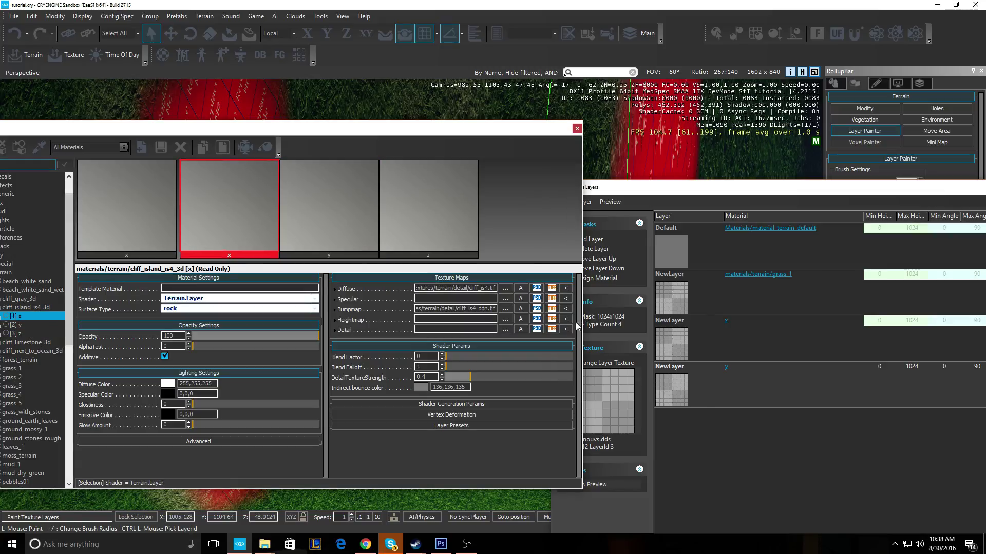
click(613, 279)
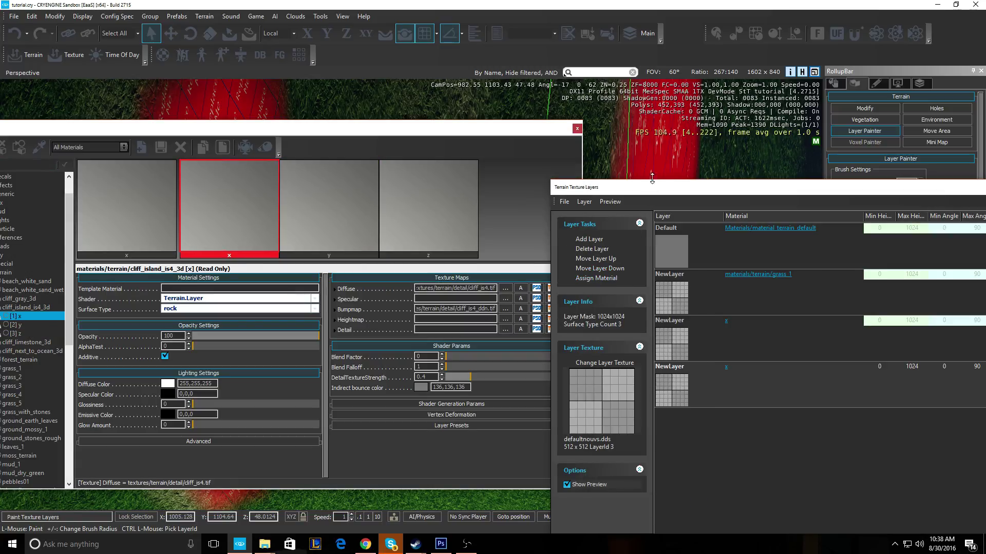
Browse the terrain materials in the Material Editor, from the sand and cliff entries down to the rock and snow ones.
click(117, 132)
drag(117, 132, 238, 120)
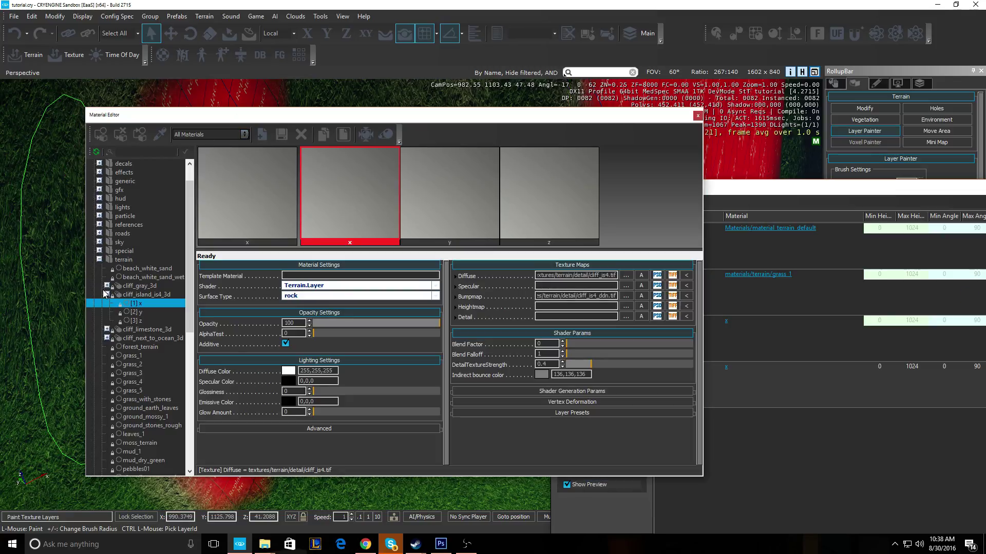
click(99, 260)
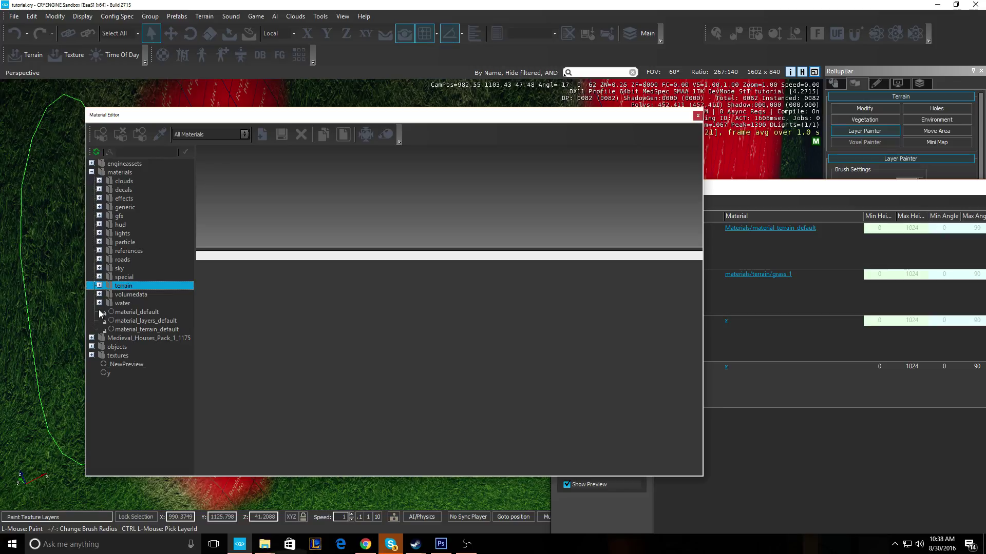
click(99, 286)
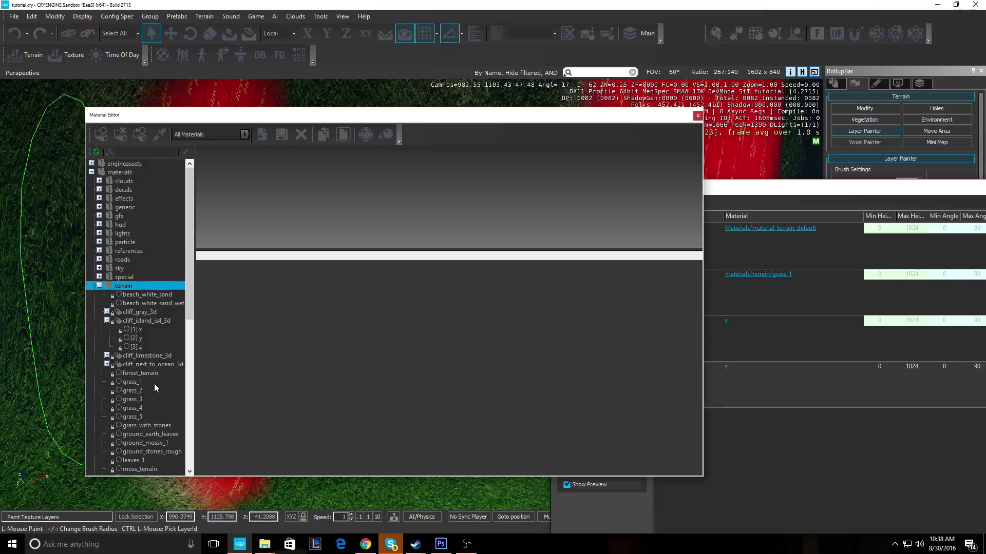
scroll(167, 379, down, 1)
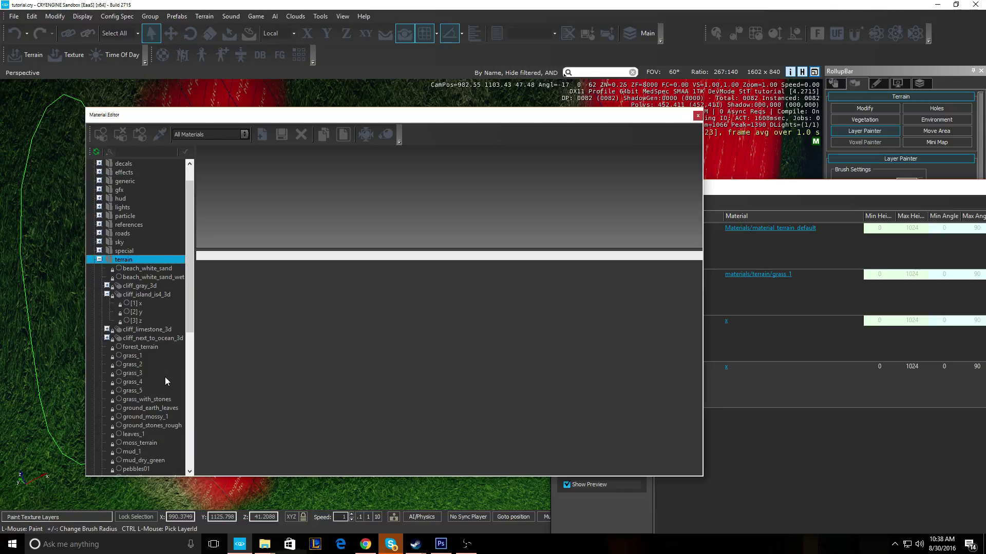
scroll(165, 377, down, 3)
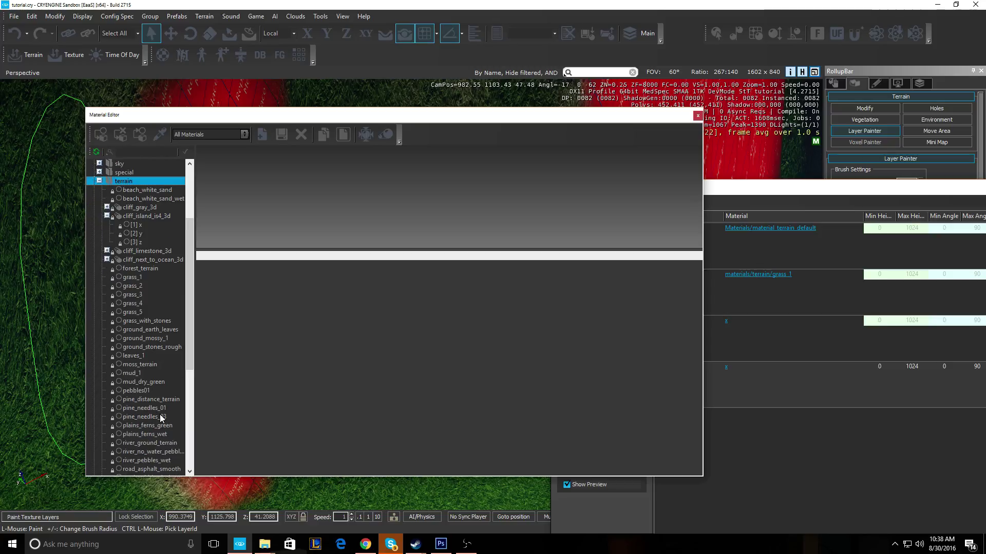
scroll(160, 417, down, 1)
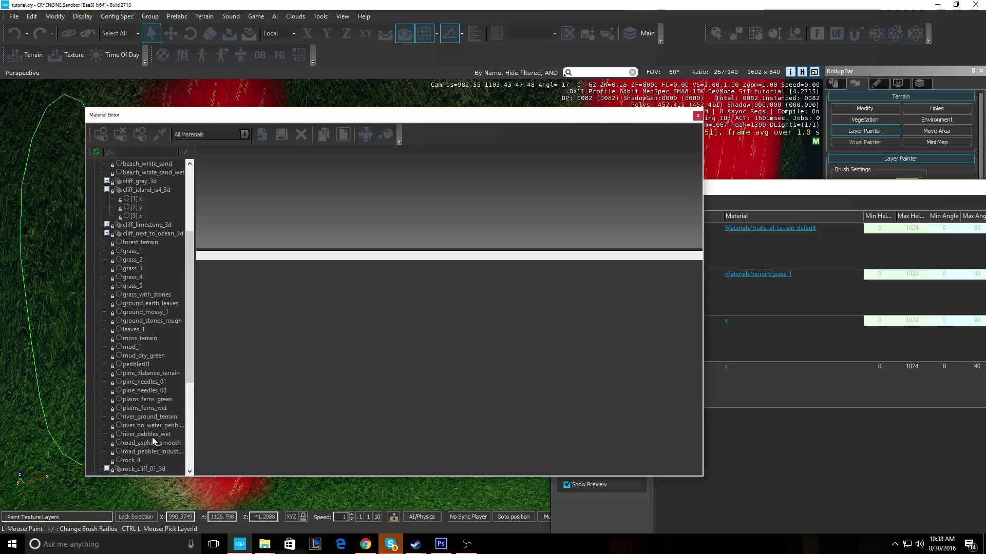
scroll(153, 454, down, 2)
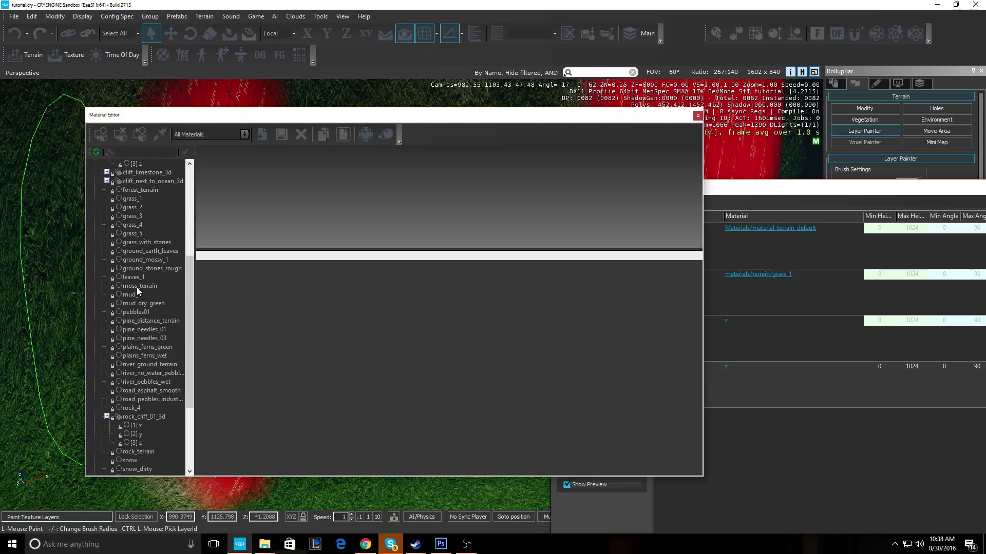
Close the Material Editor and the Terrain Texture Layers window.
click(697, 117)
drag(681, 181, 345, 193)
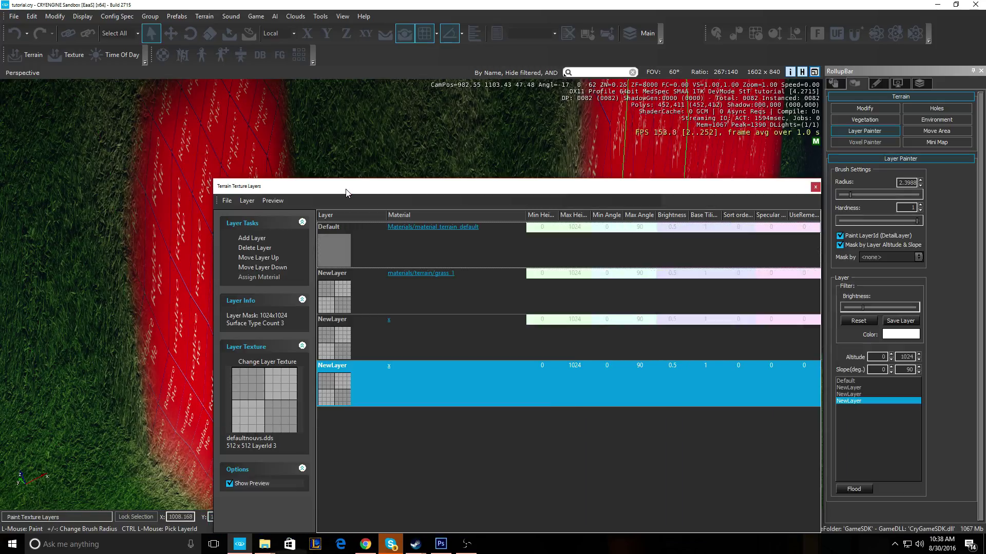
click(817, 189)
Switch the terrain tools from layer painting to Vegetation for the open grassland.
right_drag(528, 306, 475, 330)
scroll(528, 306, down, 6)
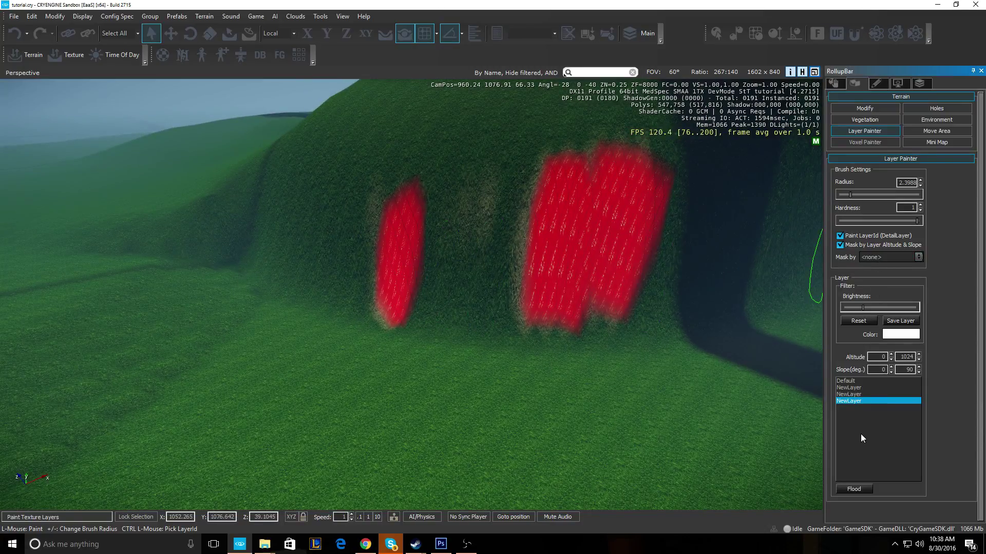
mouse_move(347, 342)
right_down()
mouse_move(332, 343)
mouse_move(288, 221)
mouse_move(354, 229)
mouse_move(345, 336)
mouse_move(533, 339)
mouse_move(345, 341)
mouse_move(420, 371)
right_up()
key(w)
key(w)
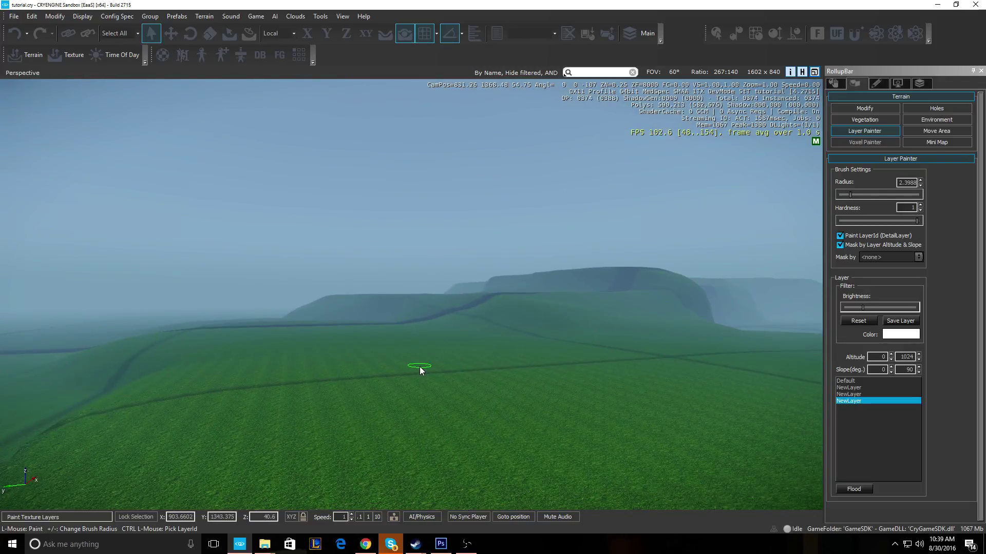
click(850, 122)
right_click(853, 273)
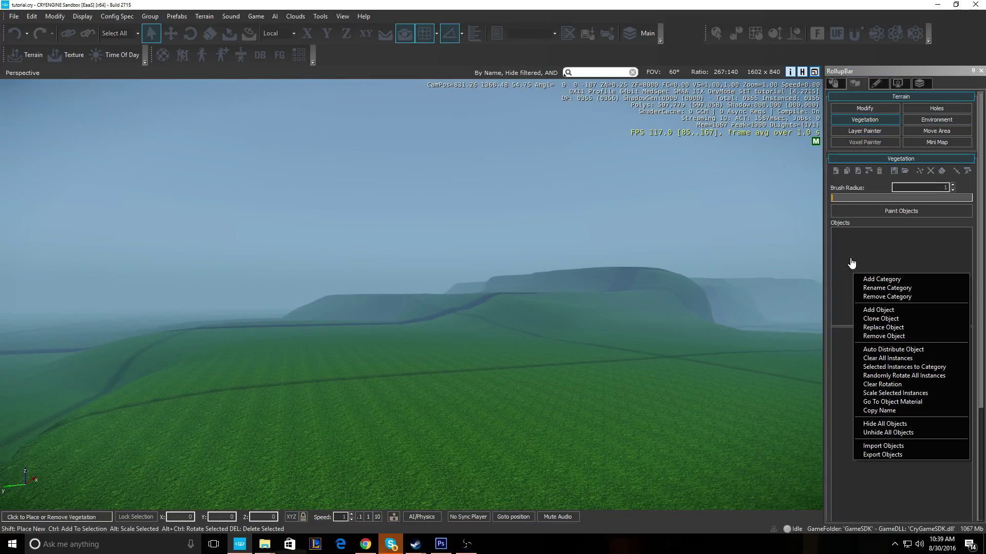
click(832, 213)
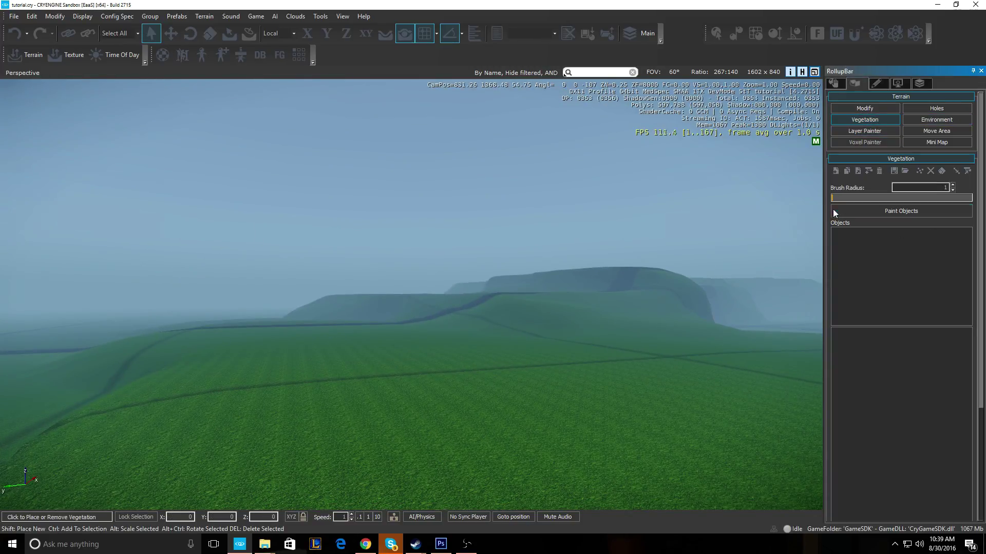
Add all grass models from Natural/ground/grass, from grass_big_dense.cgf through tall_grass_d.cgf, as vegetation objects.
click(834, 171)
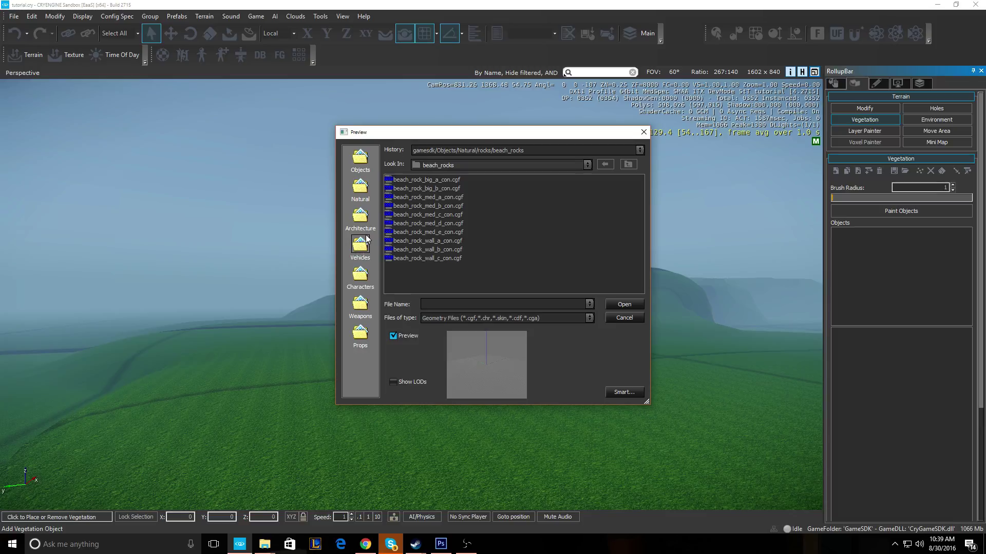
click(362, 192)
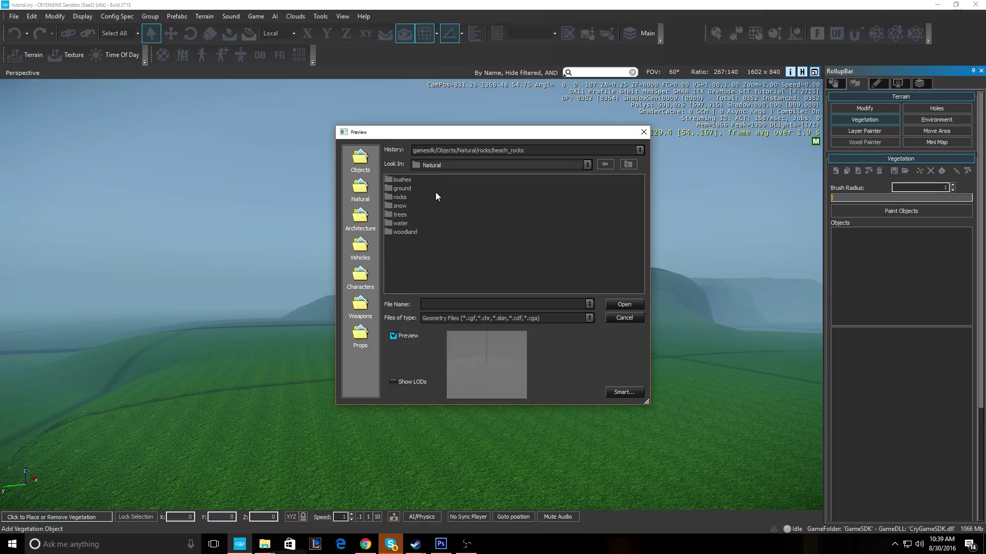
double_click(404, 189)
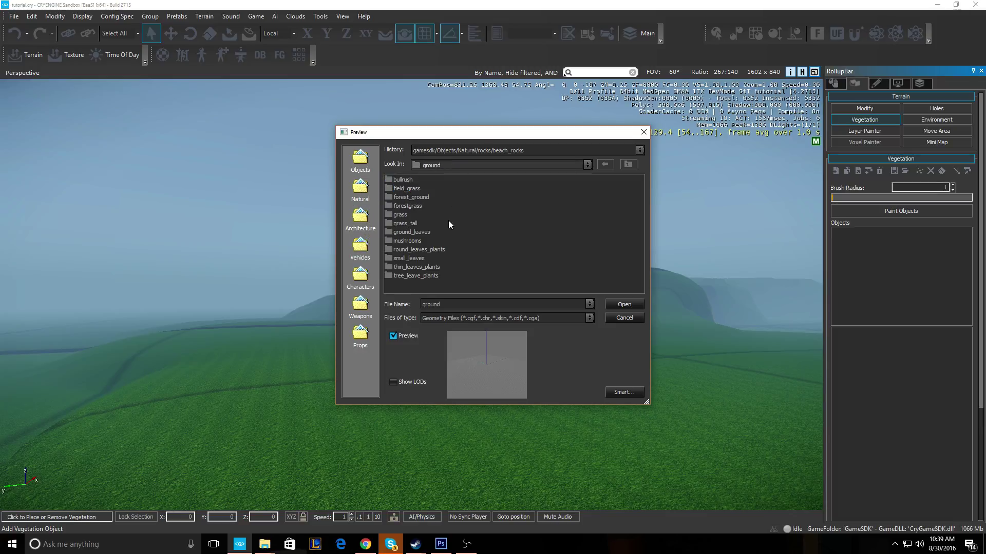
double_click(405, 213)
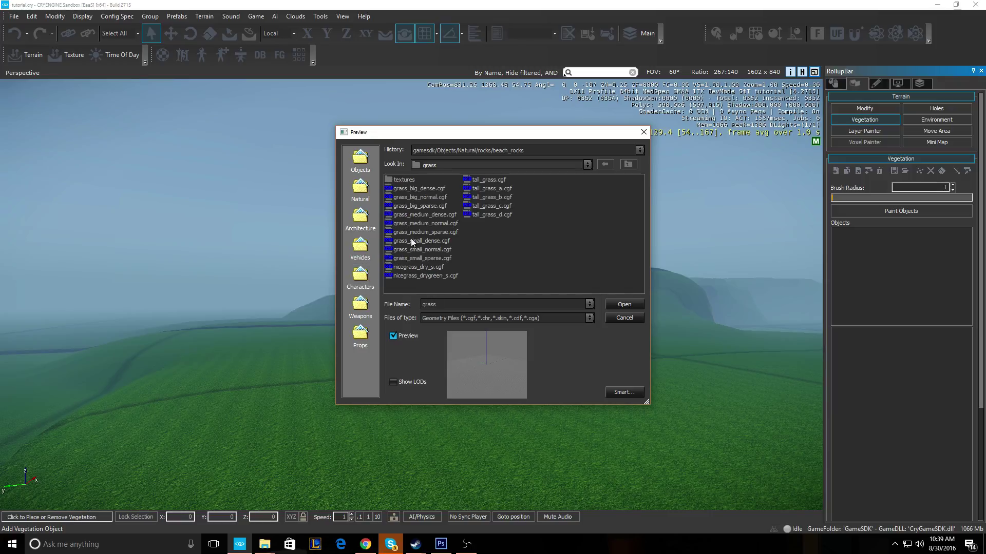
click(419, 189)
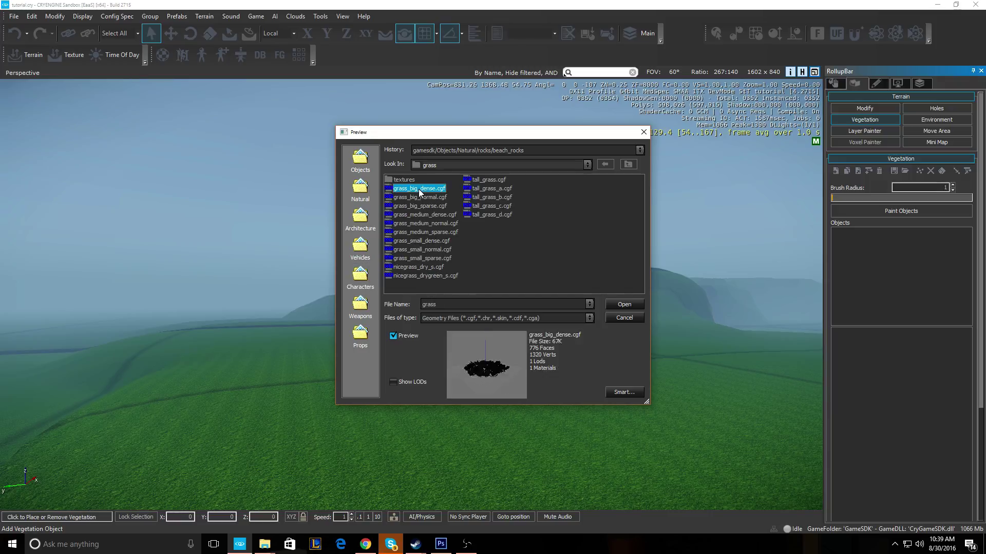
shift+click(488, 216)
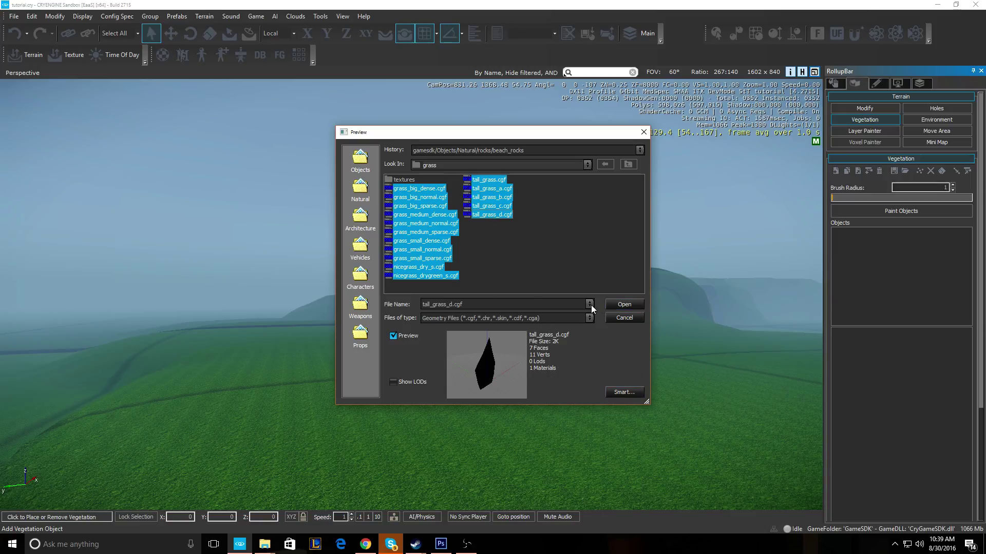
click(624, 305)
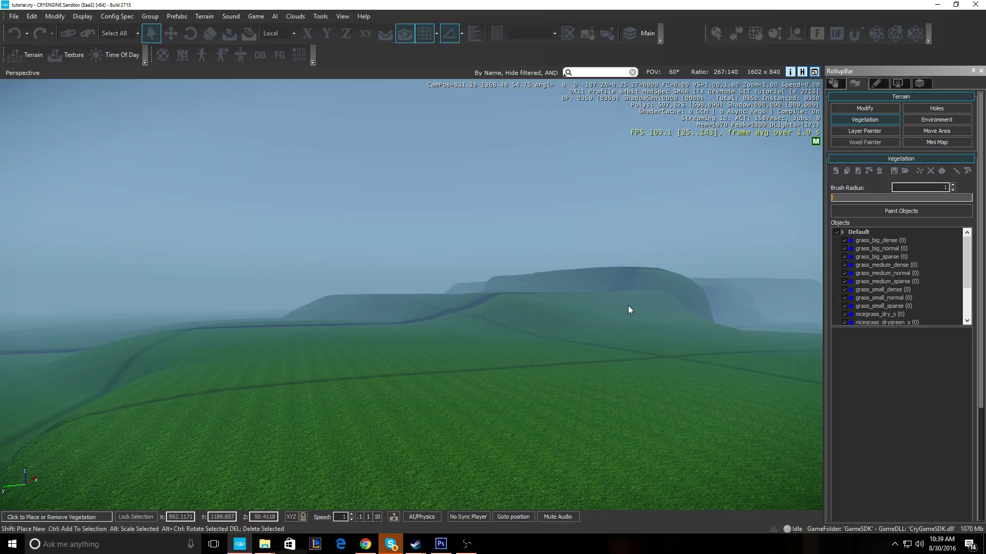
Select the tall_grass vegetation object and set the brush radius to about 3.5.
click(883, 241)
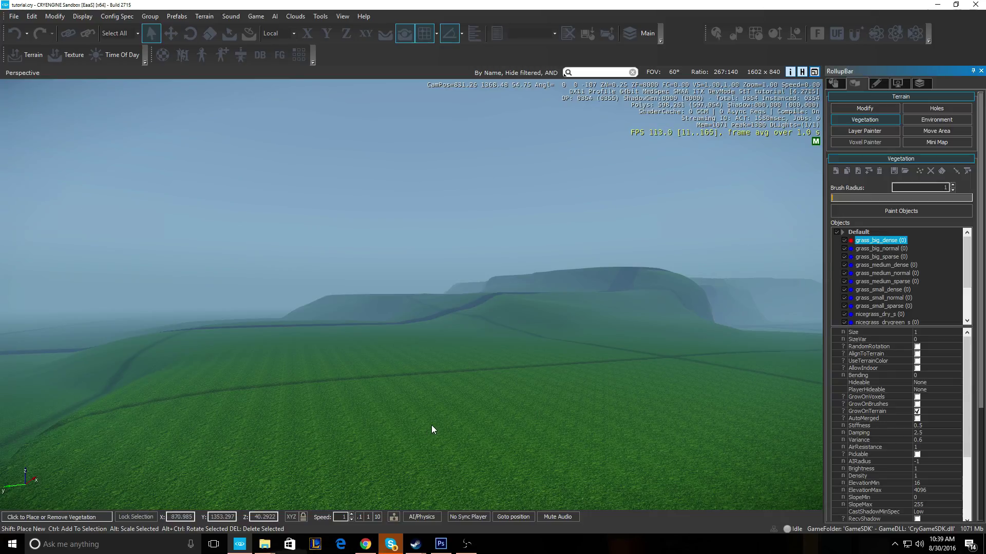
drag(970, 258, 967, 292)
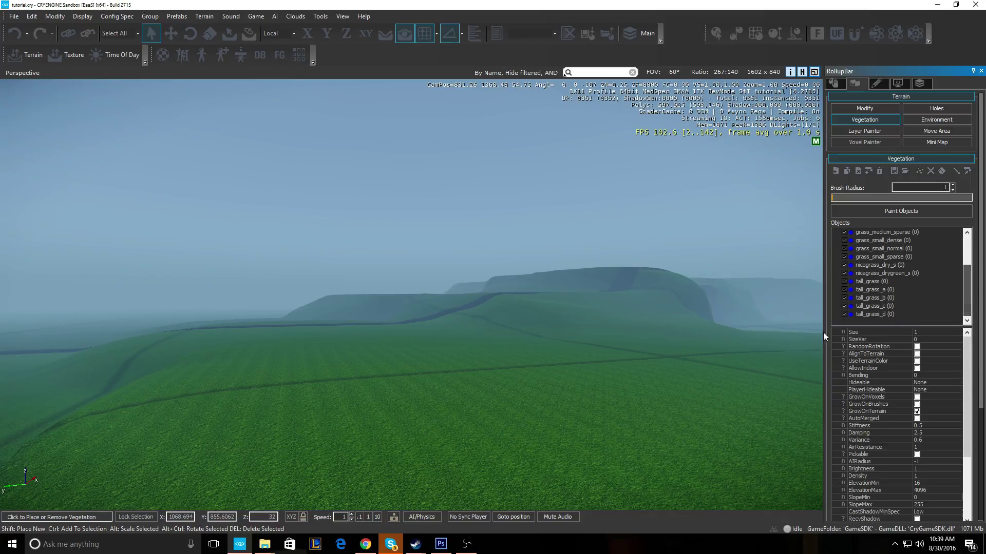
click(867, 282)
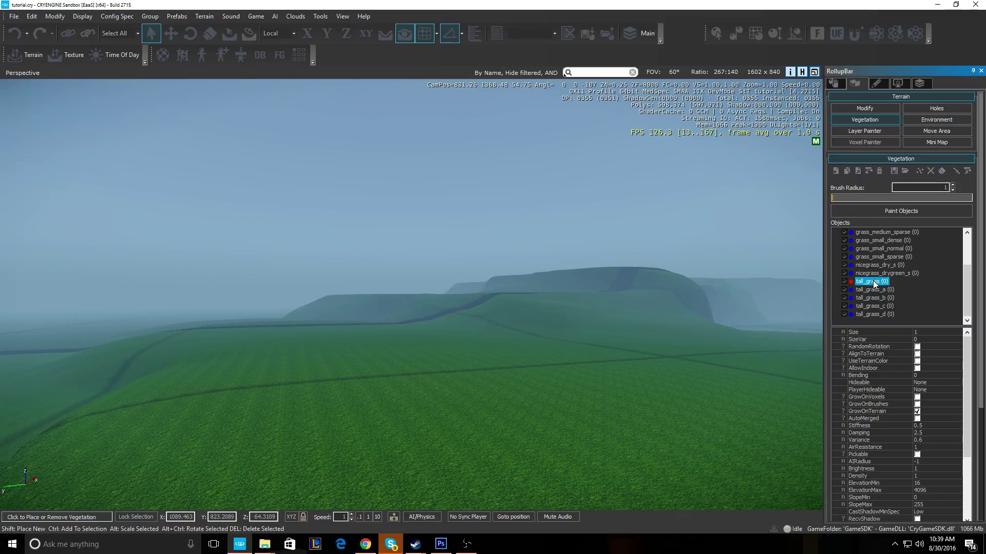
click(833, 199)
drag(834, 199, 835, 199)
Paint a first small patch of tall_grass on the open grassland.
click(871, 212)
right_drag(360, 412, 358, 414)
mouse_move(374, 344)
mouse_down()
mouse_move(447, 398)
mouse_move(398, 339)
mouse_up()
key(w)
mouse_move(398, 339)
right_down()
mouse_move(389, 333)
mouse_move(418, 335)
right_up()
key(w)
key(s)
key(s)
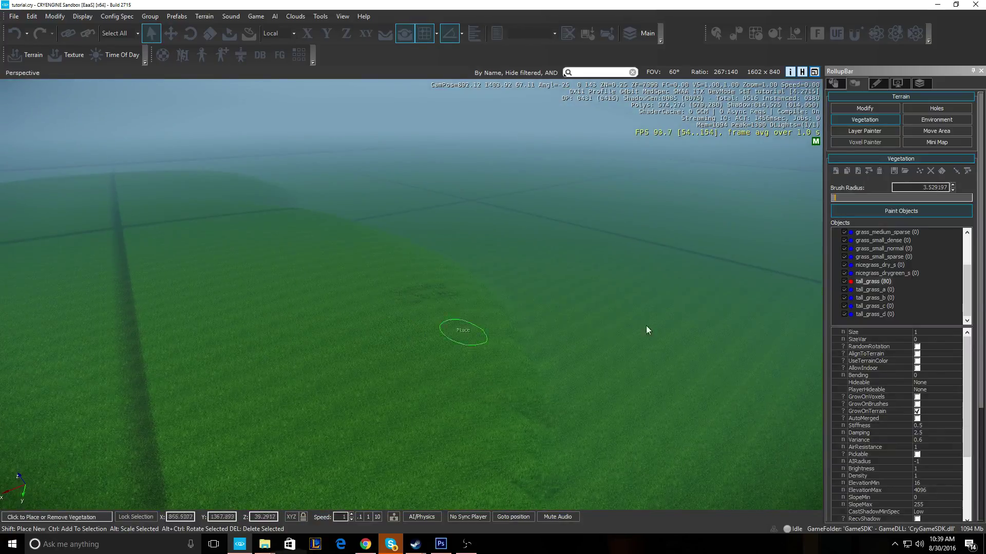
Enlarge the vegetation brush radius to about 16.2.
drag(839, 196, 852, 199)
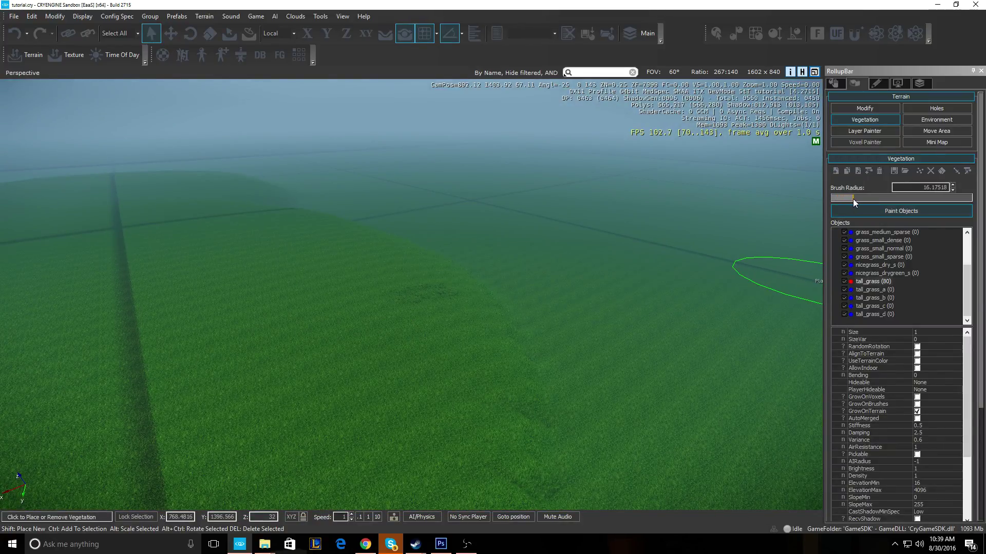
key(w)
right_drag(530, 264, 477, 269)
key(d)
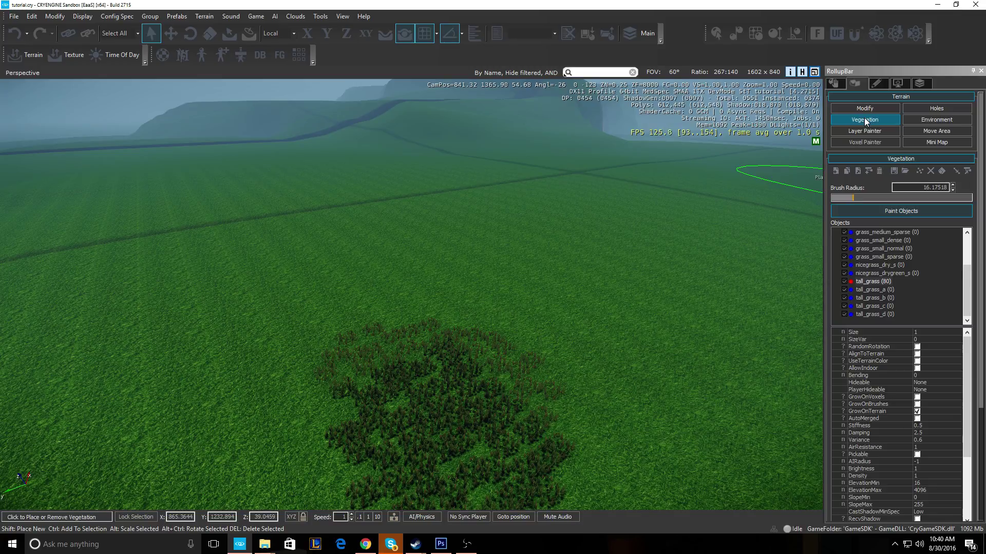
Paint broad strokes of tall_grass on the flat ground around the first small patch.
mouse_move(456, 290)
right_down()
mouse_move(513, 308)
mouse_move(456, 290)
mouse_move(467, 287)
right_up()
mouse_move(468, 286)
mouse_down()
mouse_move(499, 270)
mouse_move(363, 265)
mouse_move(403, 245)
mouse_up()
mouse_move(403, 244)
right_down()
mouse_move(398, 222)
mouse_move(391, 239)
mouse_move(430, 215)
right_up()
mouse_move(431, 214)
mouse_down()
mouse_move(326, 249)
mouse_move(383, 315)
mouse_move(295, 259)
mouse_up()
key(w)
mouse_move(295, 258)
right_down()
mouse_move(294, 237)
mouse_move(359, 238)
right_up()
drag(359, 237, 515, 319)
right_drag(515, 319, 378, 261)
mouse_move(378, 262)
mouse_down()
mouse_move(577, 236)
mouse_move(458, 216)
mouse_move(349, 179)
mouse_up()
key(a)
right_drag(349, 179, 334, 169)
mouse_move(334, 169)
mouse_down()
mouse_move(469, 194)
mouse_move(341, 263)
mouse_up()
key(s)
right_drag(341, 263, 331, 313)
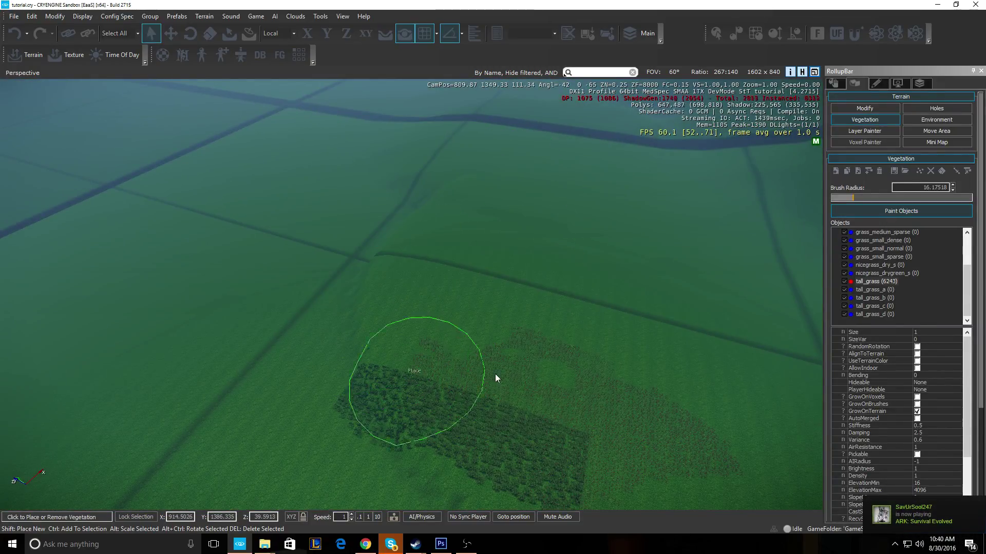
Extend the tall_grass field in wide strokes across the surrounding flat meadow.
drag(694, 303, 451, 343)
right_drag(451, 343, 454, 341)
mouse_move(462, 197)
mouse_down()
mouse_move(390, 264)
mouse_move(608, 203)
mouse_move(333, 246)
mouse_move(390, 144)
mouse_up()
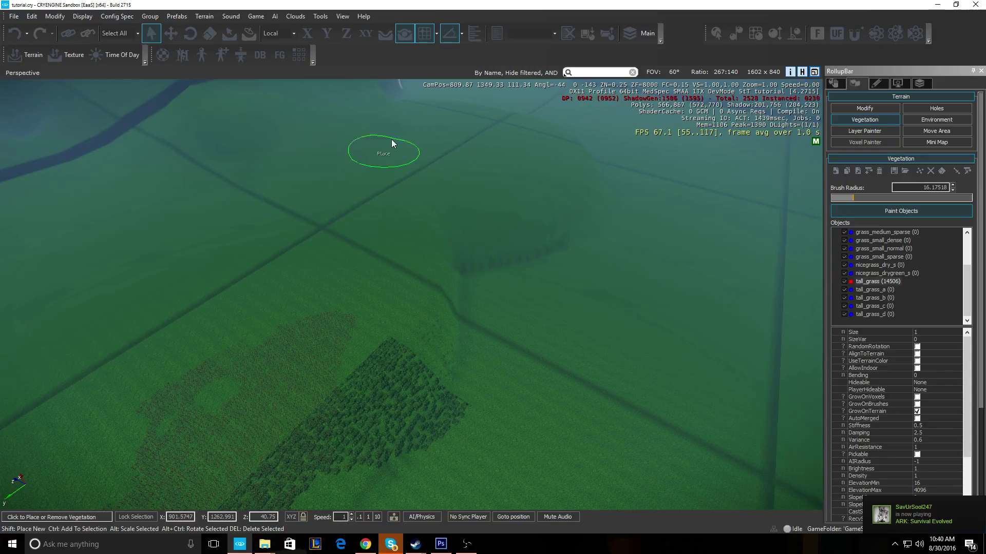
mouse_move(432, 104)
mouse_down()
mouse_move(502, 169)
mouse_move(272, 381)
mouse_up()
key(w)
mouse_move(273, 380)
right_down()
mouse_move(249, 386)
mouse_move(250, 315)
mouse_move(251, 336)
right_up()
key(s)
mouse_move(247, 303)
mouse_down()
mouse_move(258, 292)
mouse_move(493, 266)
mouse_up()
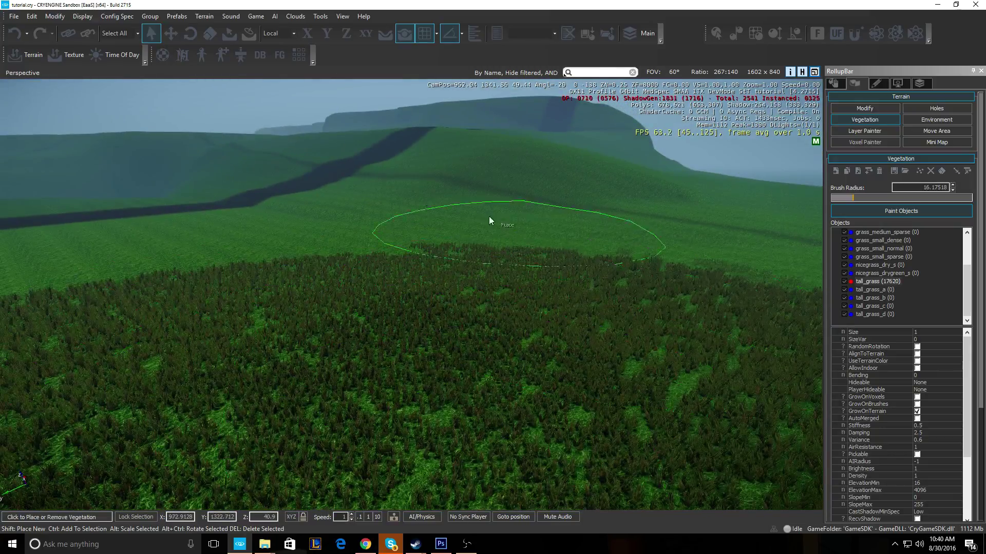
mouse_move(298, 227)
mouse_down()
mouse_move(392, 205)
mouse_move(652, 240)
mouse_move(478, 244)
mouse_up()
right_drag(478, 244, 411, 272)
key(s)
key(d)
mouse_move(617, 246)
mouse_down()
mouse_move(572, 294)
mouse_move(632, 313)
mouse_move(622, 365)
mouse_up()
right_drag(623, 365, 506, 362)
key(d)
key(s)
mouse_move(606, 367)
mouse_down()
mouse_move(513, 367)
mouse_move(372, 394)
mouse_move(471, 343)
mouse_up()
mouse_move(471, 343)
right_down()
mouse_move(459, 311)
mouse_move(328, 308)
mouse_move(335, 297)
mouse_move(431, 280)
right_up()
key(d)
key(w)
key(s)
mouse_move(339, 277)
mouse_down()
mouse_move(646, 346)
mouse_move(379, 309)
mouse_up()
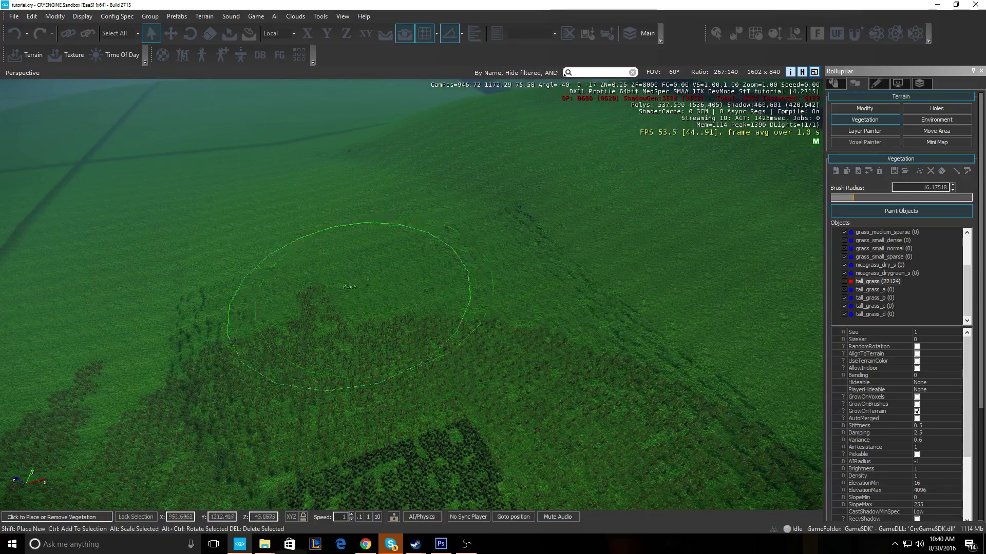
Continue painting tall_grass from the meadow's outer edge near the dark hollow over the remaining bare ground.
right_drag(380, 309, 331, 227)
key(d)
mouse_move(378, 313)
mouse_down()
mouse_move(396, 324)
mouse_move(303, 313)
mouse_up()
key(w)
mouse_move(303, 314)
right_down()
mouse_move(248, 329)
mouse_move(257, 308)
right_up()
key(a)
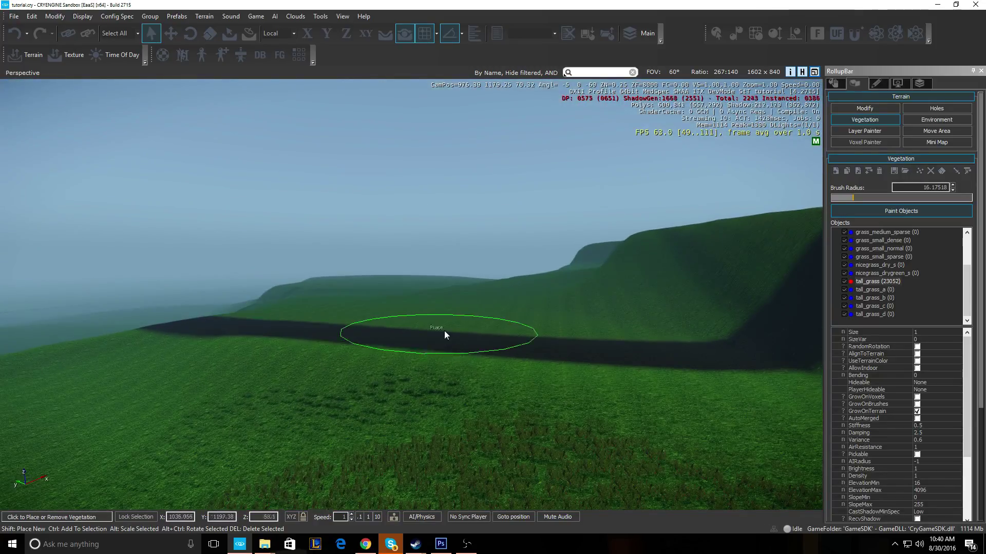
mouse_move(98, 401)
mouse_down()
mouse_move(451, 401)
mouse_move(329, 385)
mouse_up()
key(a)
mouse_move(329, 385)
right_down()
mouse_move(231, 375)
mouse_move(226, 385)
right_up()
key(w)
mouse_move(390, 347)
mouse_down()
mouse_move(514, 365)
mouse_move(601, 361)
mouse_up()
drag(600, 362, 326, 390)
key(w)
right_drag(326, 390, 477, 377)
key(a)
drag(349, 351, 502, 356)
key(s)
mouse_move(405, 351)
right_down()
mouse_move(385, 334)
mouse_move(372, 290)
right_up()
mouse_move(372, 291)
mouse_down()
mouse_move(281, 423)
mouse_move(325, 319)
mouse_move(457, 214)
mouse_move(755, 248)
mouse_move(491, 378)
mouse_up()
right_drag(465, 347, 473, 330)
drag(474, 330, 308, 360)
mouse_move(308, 360)
right_down()
mouse_move(349, 364)
mouse_move(316, 374)
mouse_move(324, 398)
right_up()
click(316, 374)
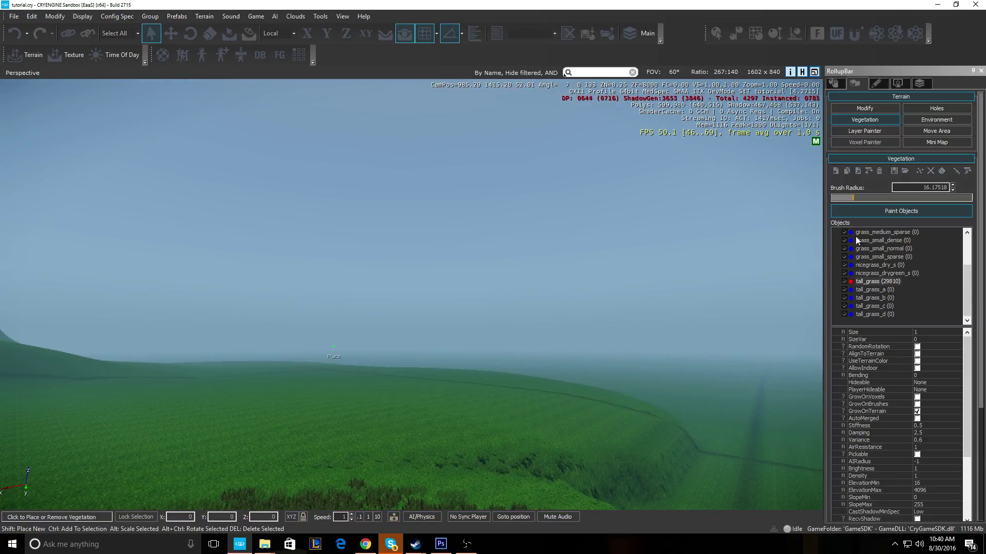
Add the c_oak_tree_a.cgf tree from Natural/trees/meadow as a vegetation object.
click(836, 171)
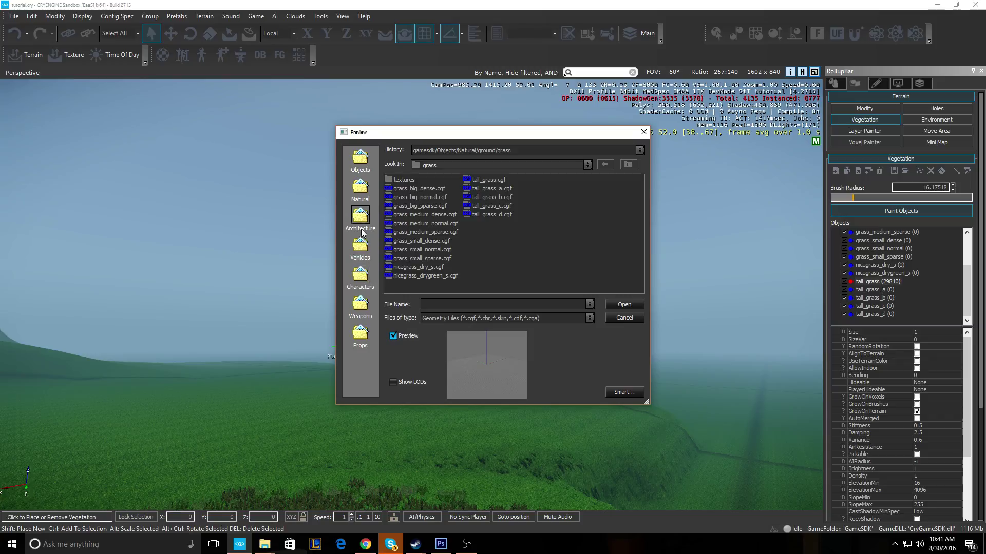
click(360, 190)
double_click(401, 215)
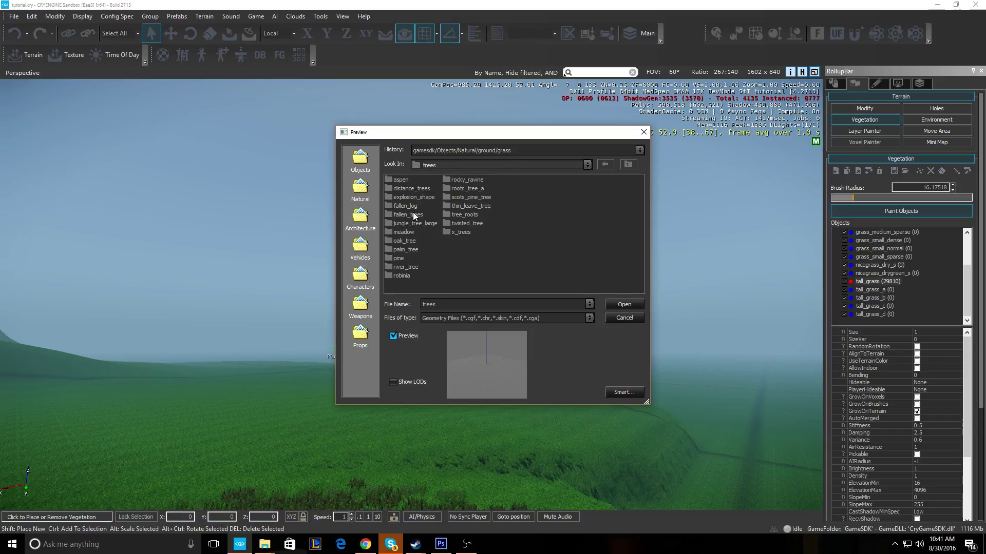
double_click(408, 234)
click(407, 233)
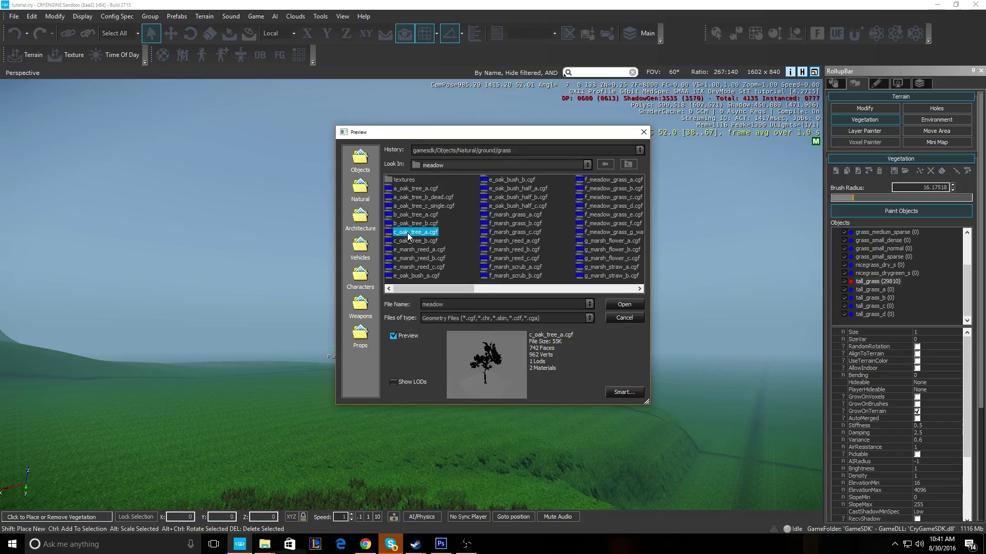
click(624, 305)
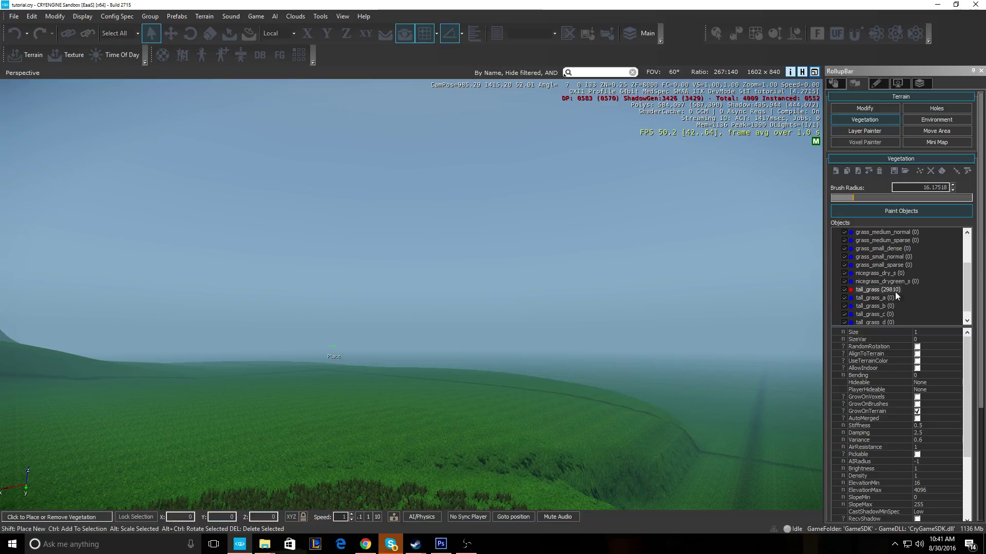
Select the c_oak_tree_a vegetation object and paint a dense oak forest over the grassy terrain and along the dark path.
drag(971, 271, 974, 236)
click(876, 240)
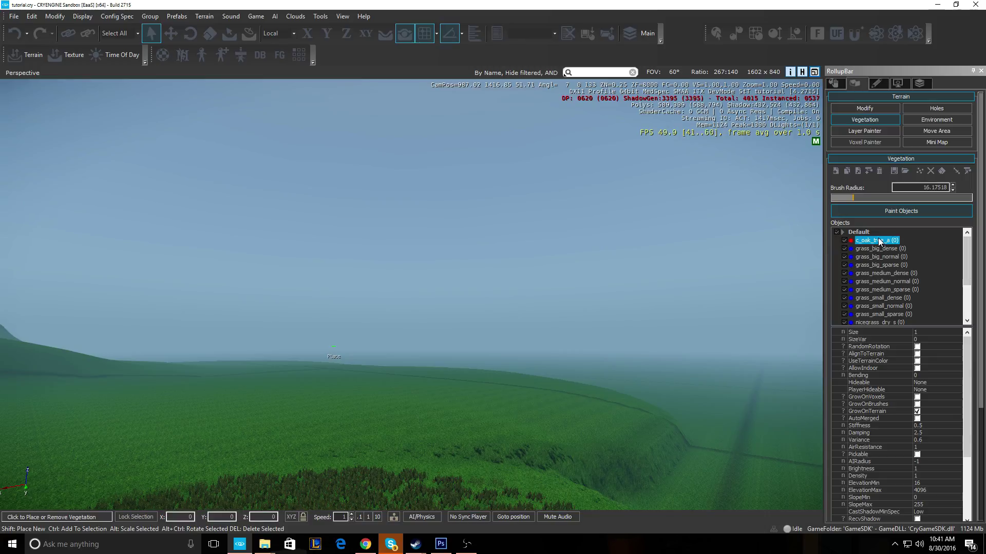
right_drag(282, 409, 274, 403)
click(386, 387)
mouse_move(386, 388)
right_down()
mouse_move(386, 406)
mouse_move(484, 362)
mouse_move(447, 379)
mouse_move(445, 365)
mouse_move(431, 379)
mouse_move(394, 378)
mouse_move(466, 315)
right_up()
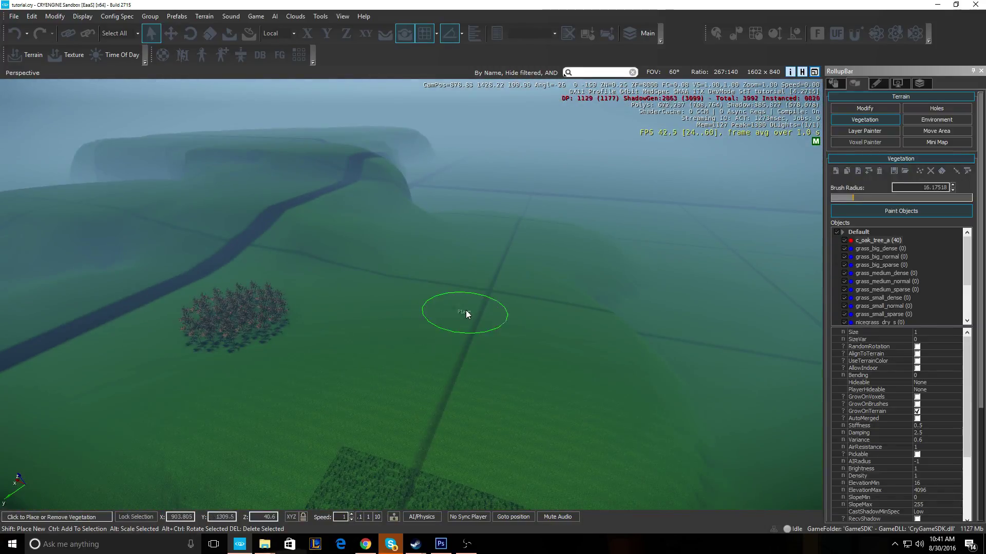
mouse_move(369, 420)
mouse_down()
mouse_move(165, 438)
mouse_move(138, 282)
mouse_move(198, 246)
mouse_move(379, 329)
mouse_up()
mouse_move(535, 258)
mouse_down()
mouse_move(305, 206)
mouse_move(170, 226)
mouse_move(493, 232)
mouse_move(482, 478)
mouse_move(287, 355)
mouse_up()
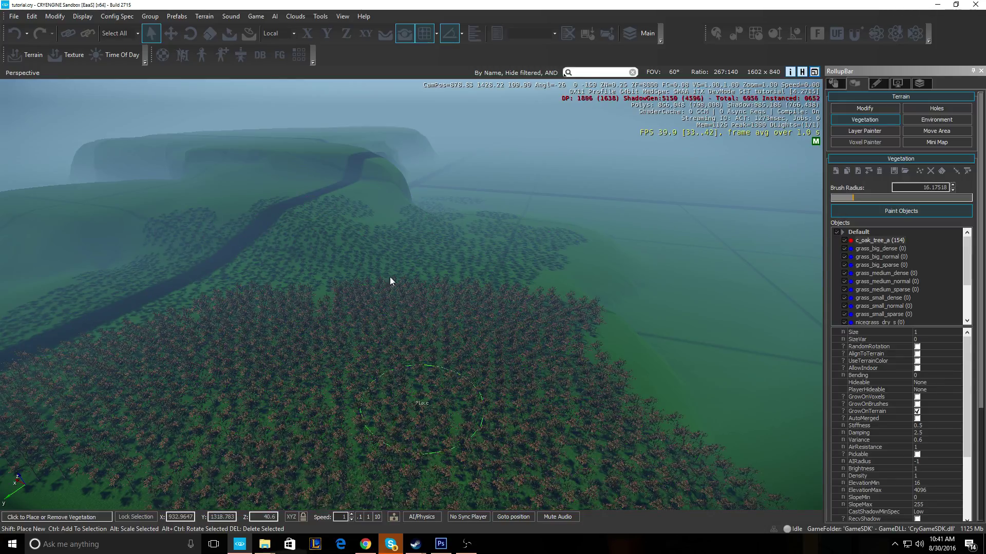
Playtest the level in game mode from inside the oak forest, walk, fire and reload the weapon, and return to the editor.
key(w)
mouse_move(319, 311)
right_down()
mouse_move(277, 328)
mouse_move(284, 336)
mouse_move(360, 288)
mouse_move(308, 308)
mouse_move(149, 328)
mouse_move(325, 321)
mouse_move(167, 320)
mouse_move(247, 313)
right_up()
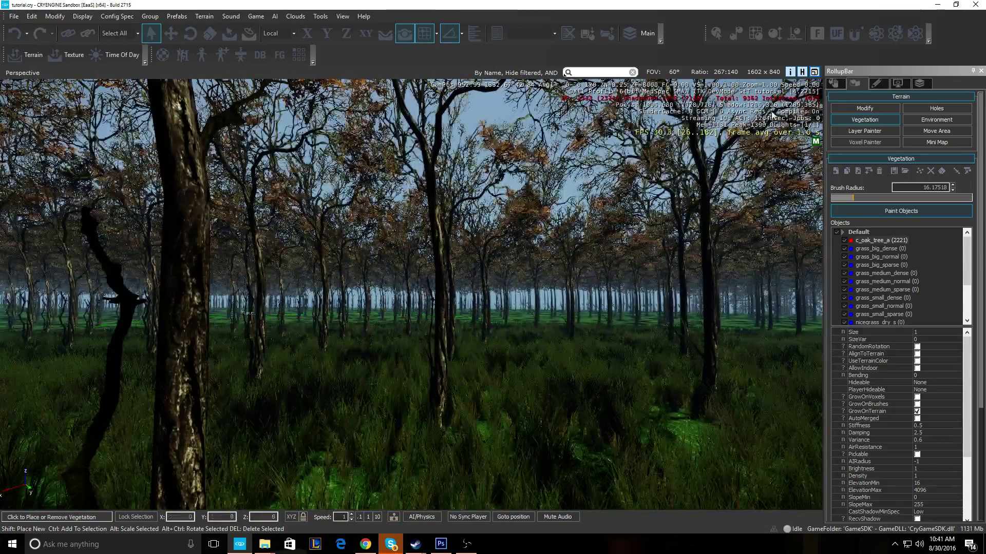
click(257, 16)
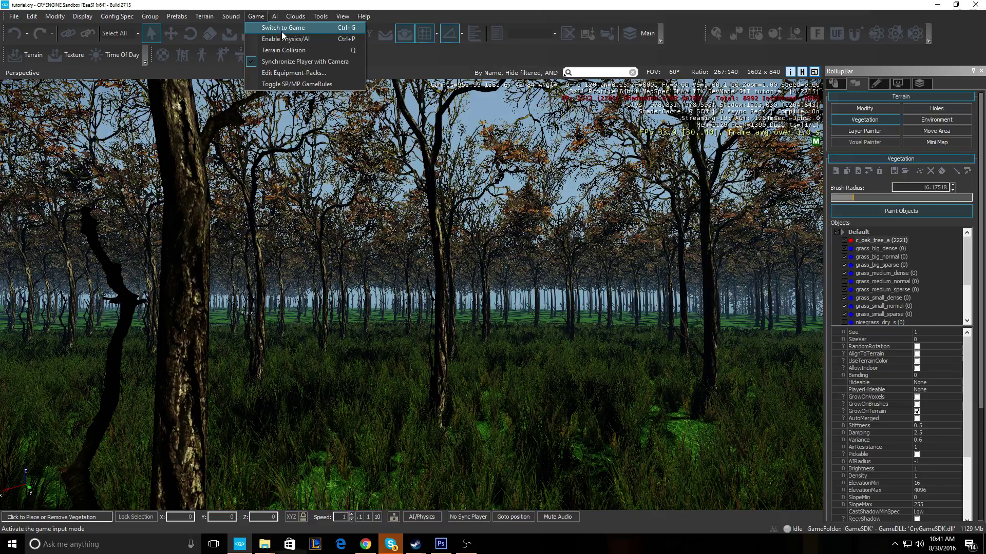
click(270, 28)
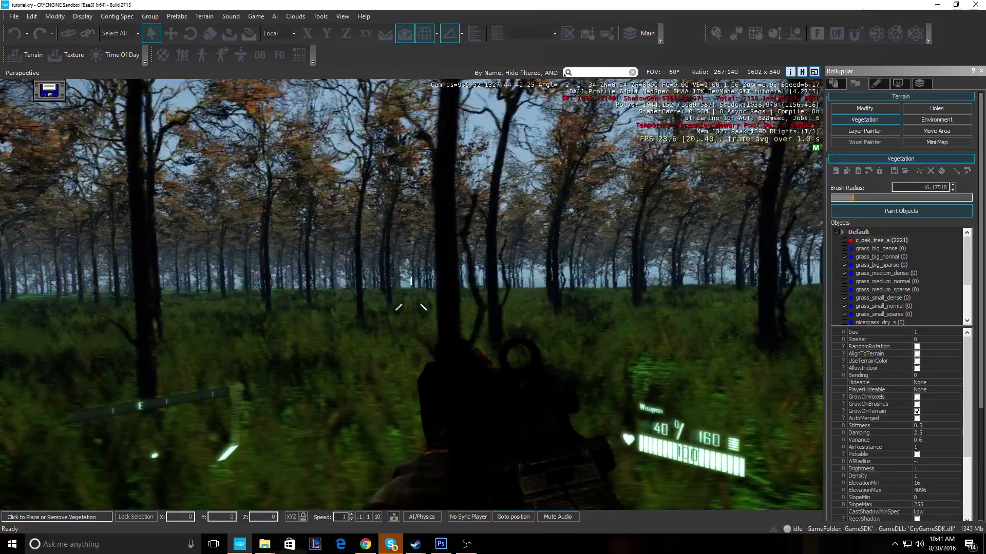
key(w)
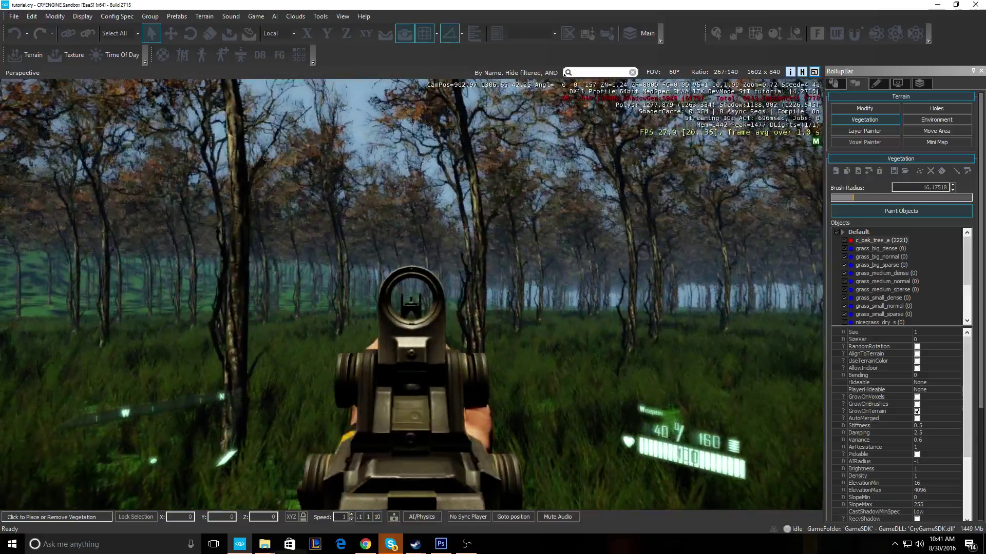
click(411, 295)
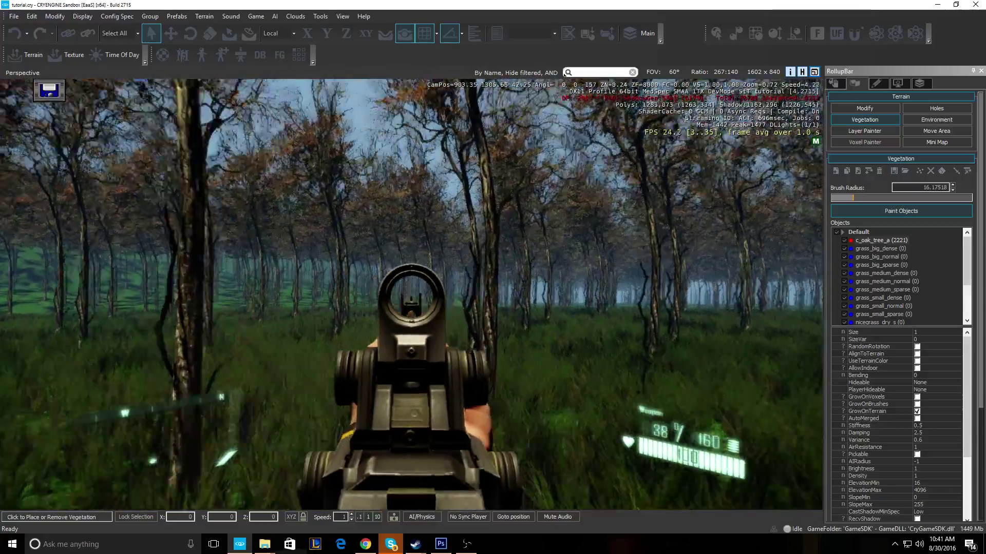
key(r)
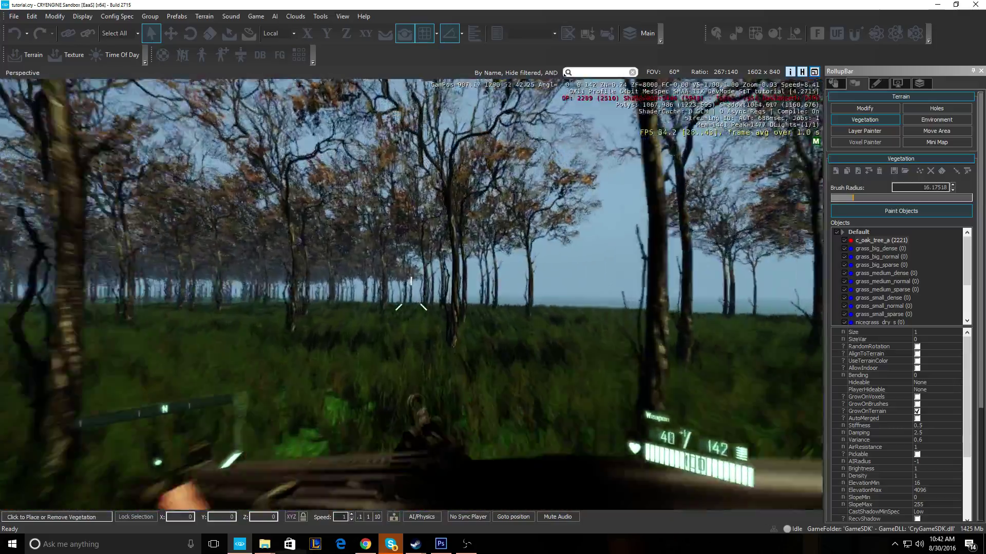
key(Escape)
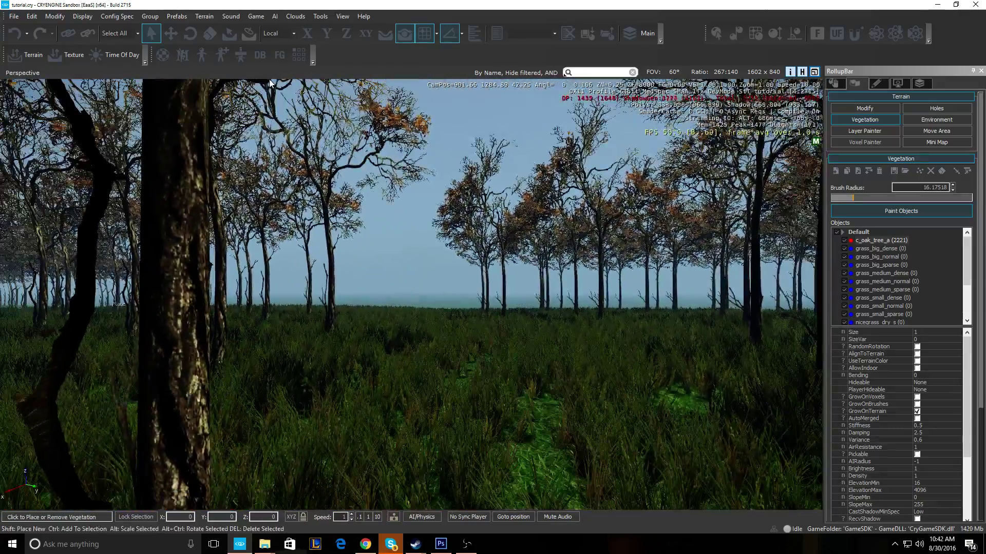
Open the horror3 level, declining to save the current level.
click(14, 15)
click(26, 40)
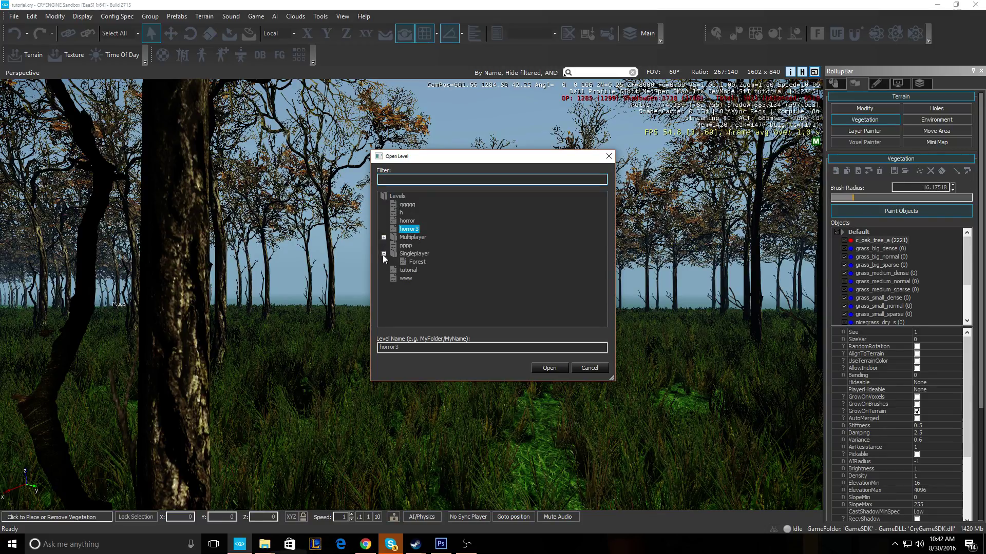
click(384, 237)
key(Return)
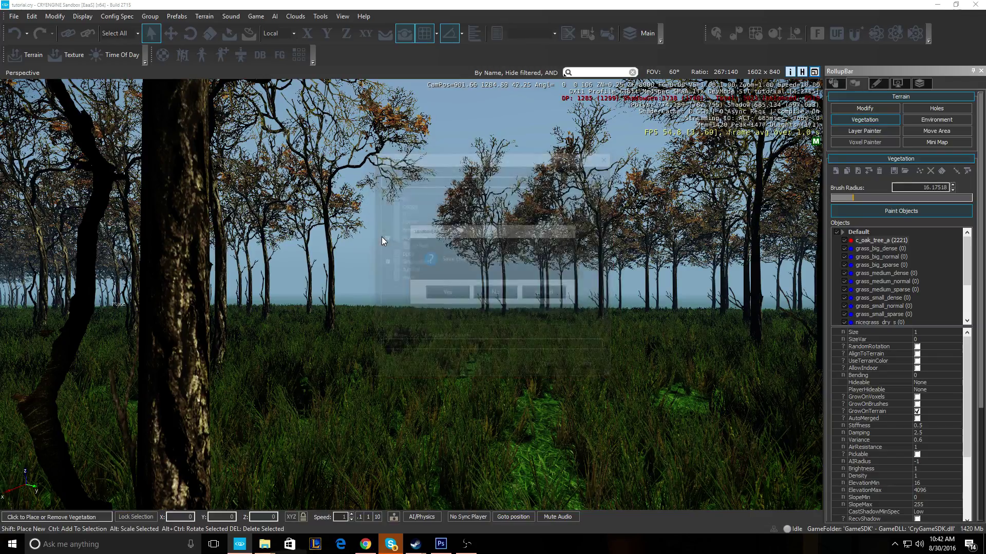
click(489, 290)
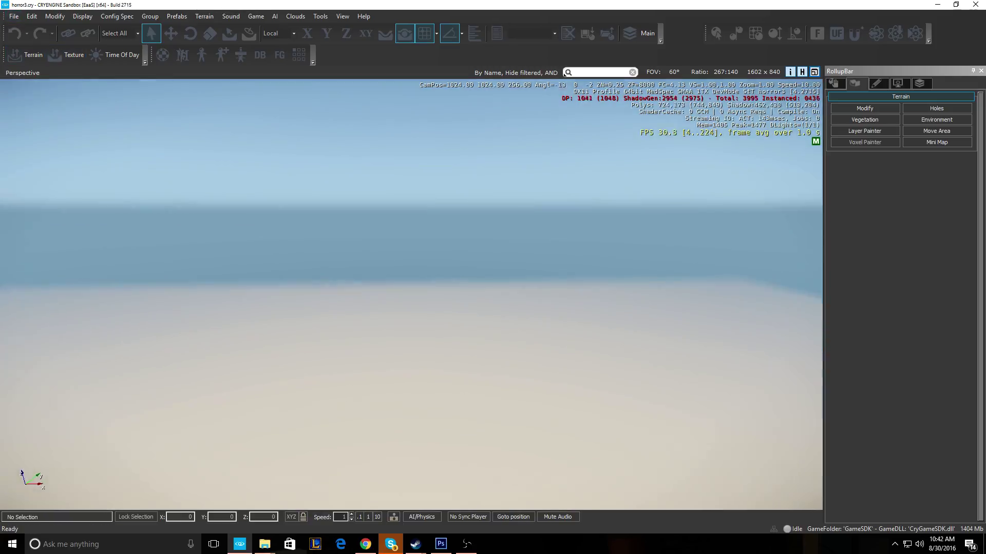
Open the ggggg level and dismiss the error report.
click(14, 16)
click(36, 43)
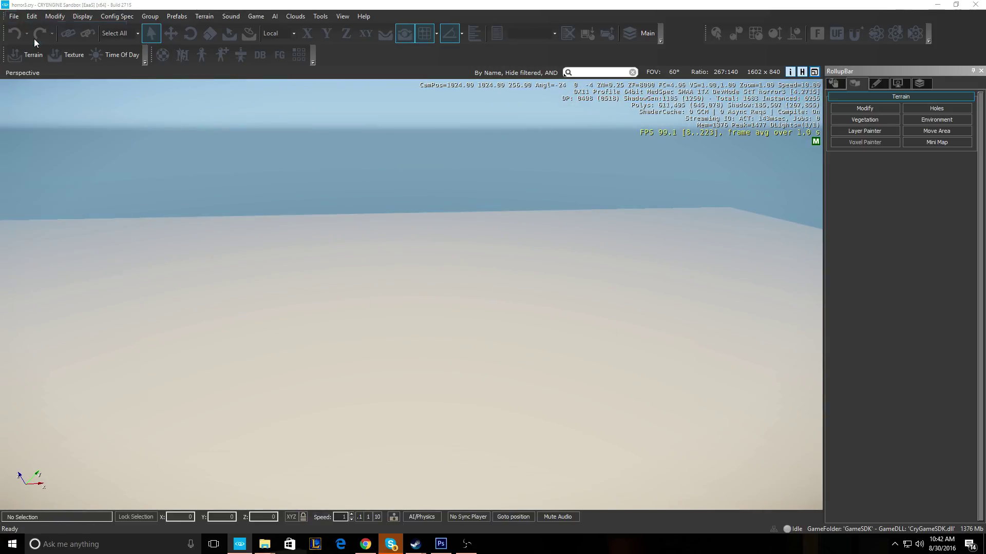
double_click(412, 205)
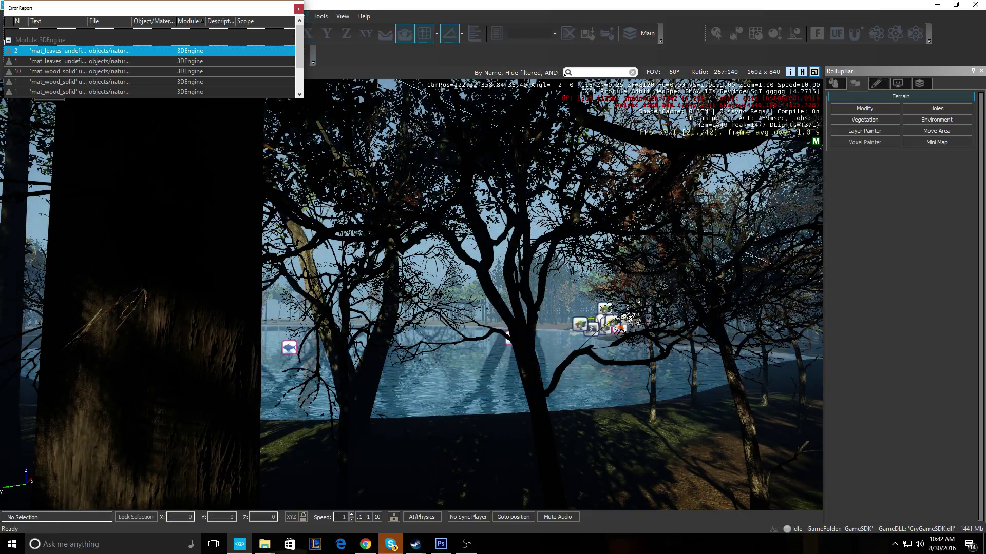
click(298, 9)
Fly through the ggggg level to examine its lake, dirt path, grass, flowers and trees.
key(w)
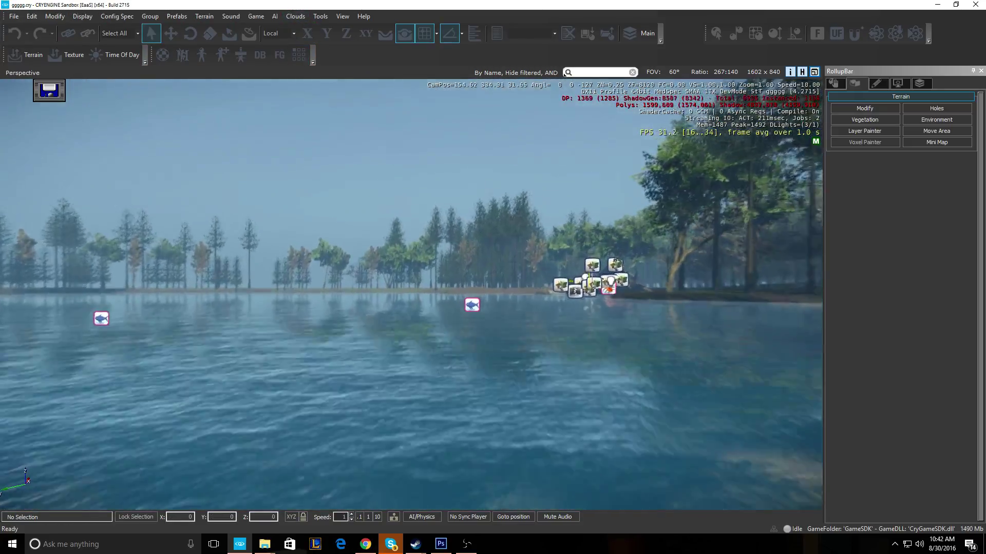
key(w)
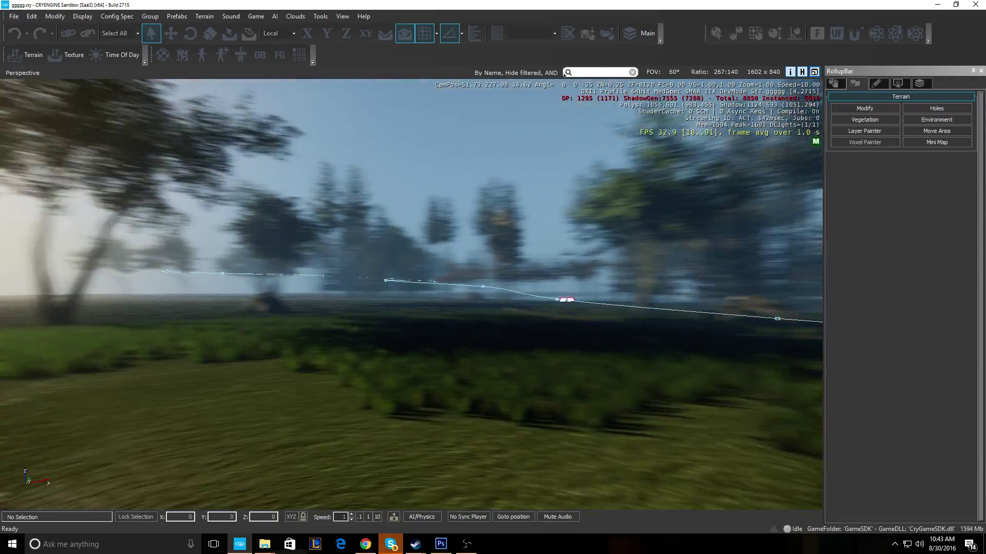
key(w)
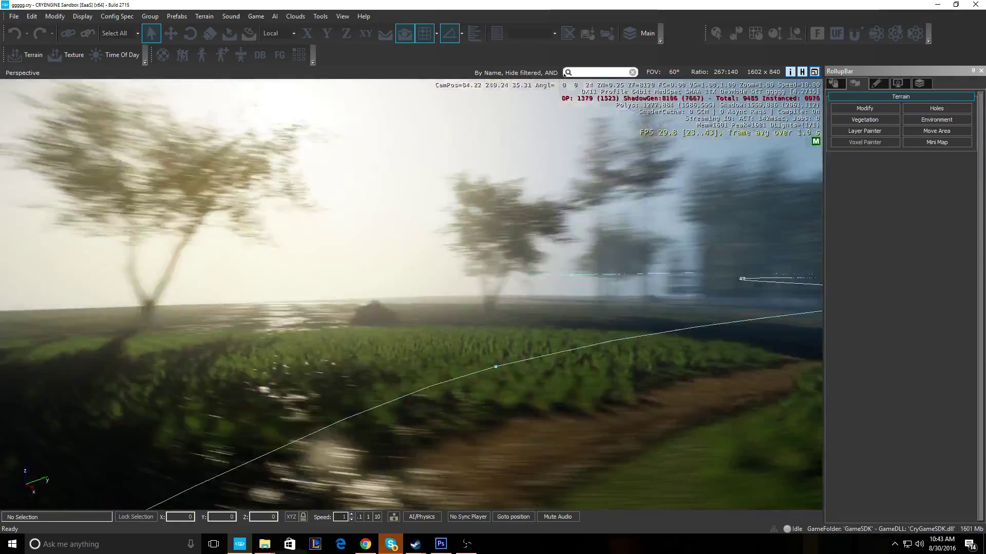
right_drag(391, 172, 391, 171)
key(a)
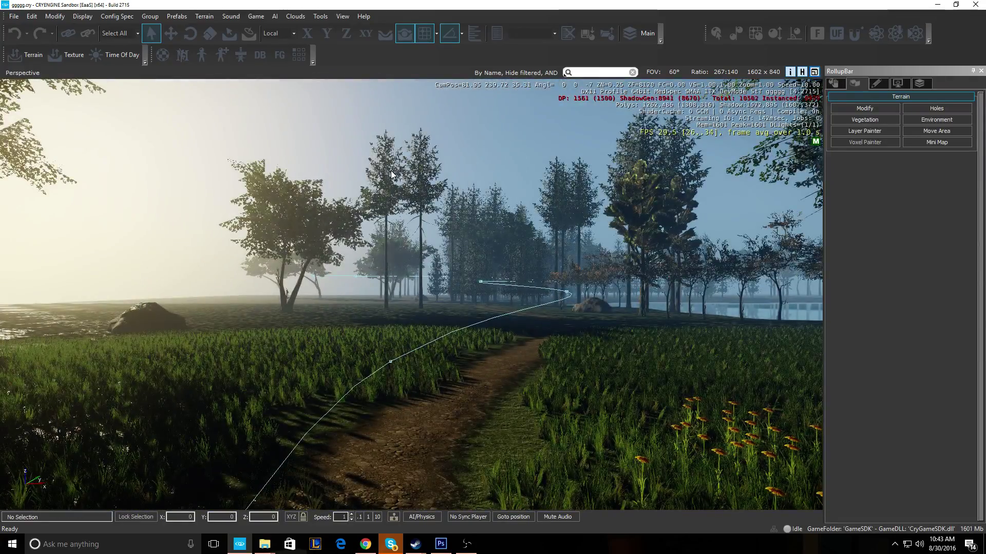
key(w)
right_drag(391, 174, 391, 175)
key(w)
key(w)
right_drag(366, 217, 367, 216)
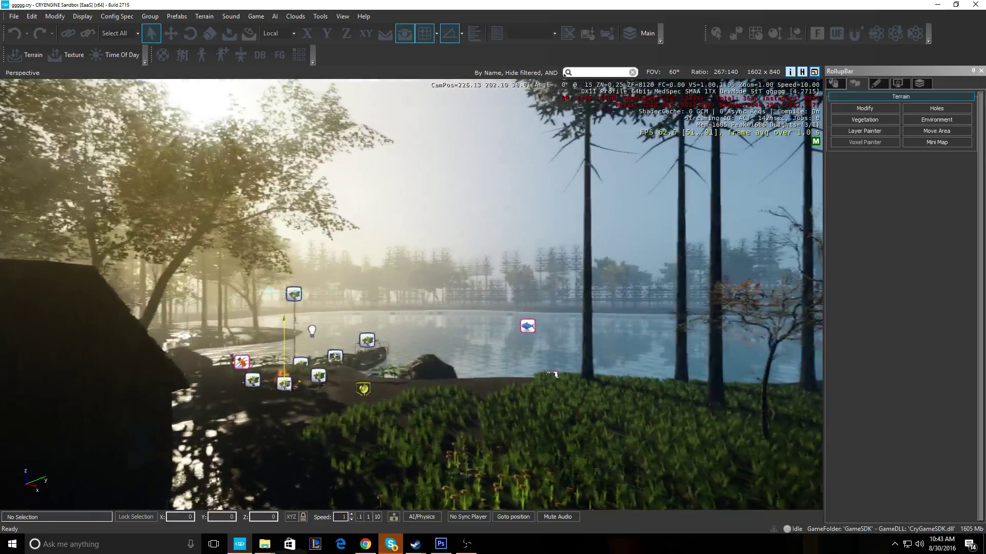